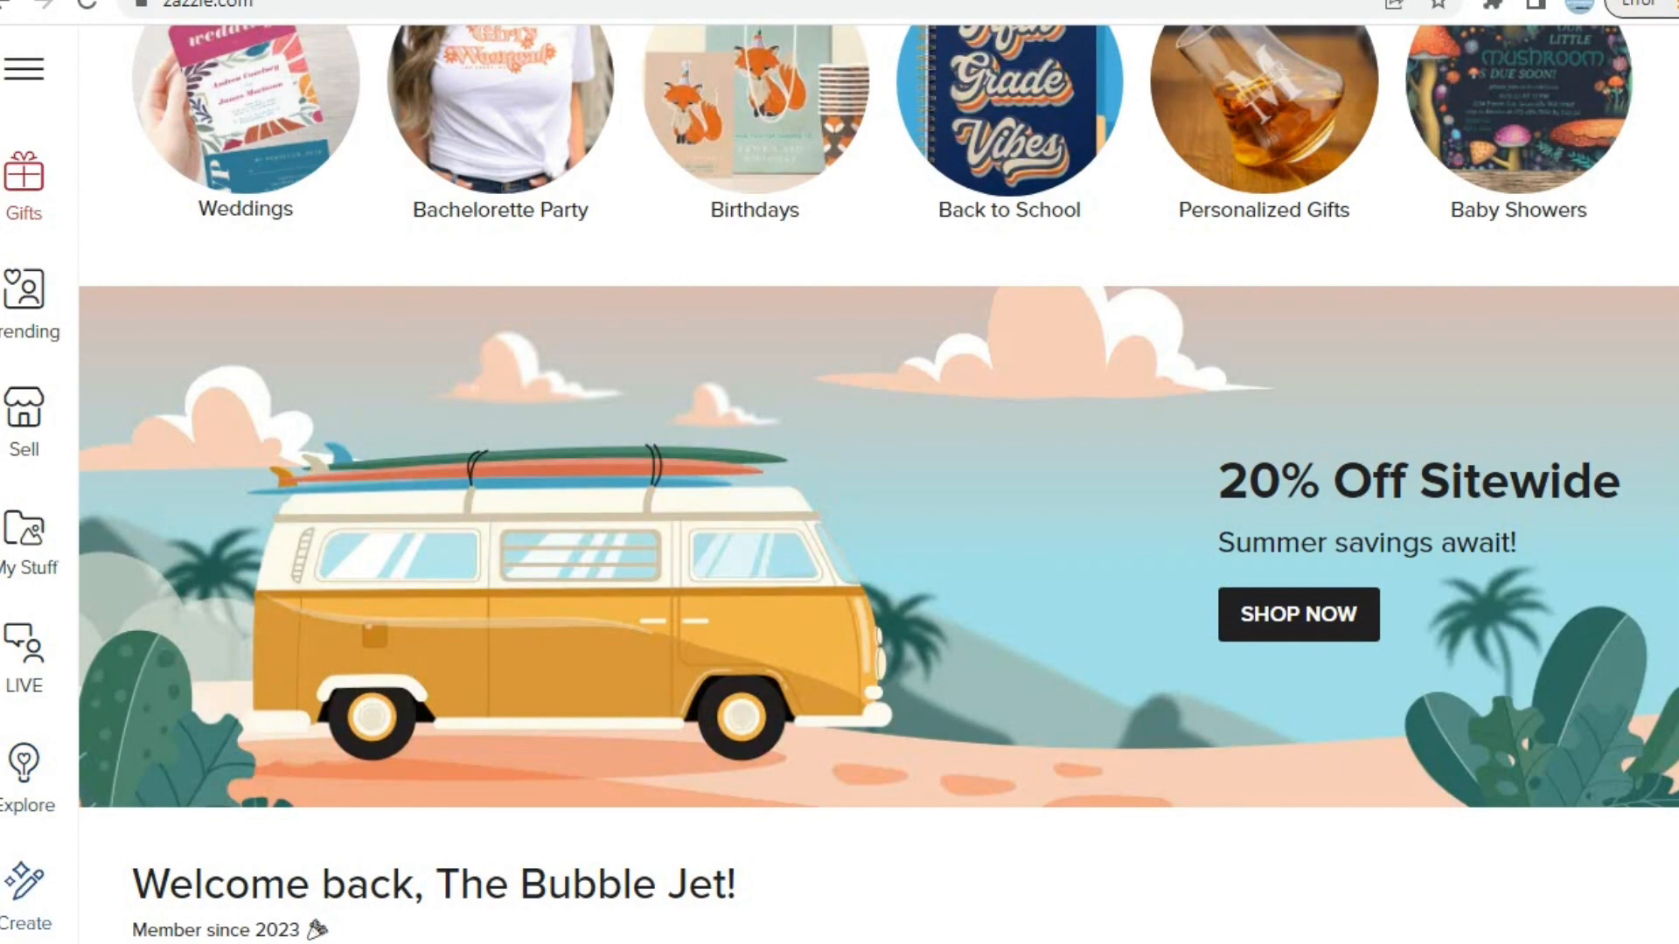
Start creating a product and open the full list of blank products
{"action": "left_click", "coordinate": [24, 894]}
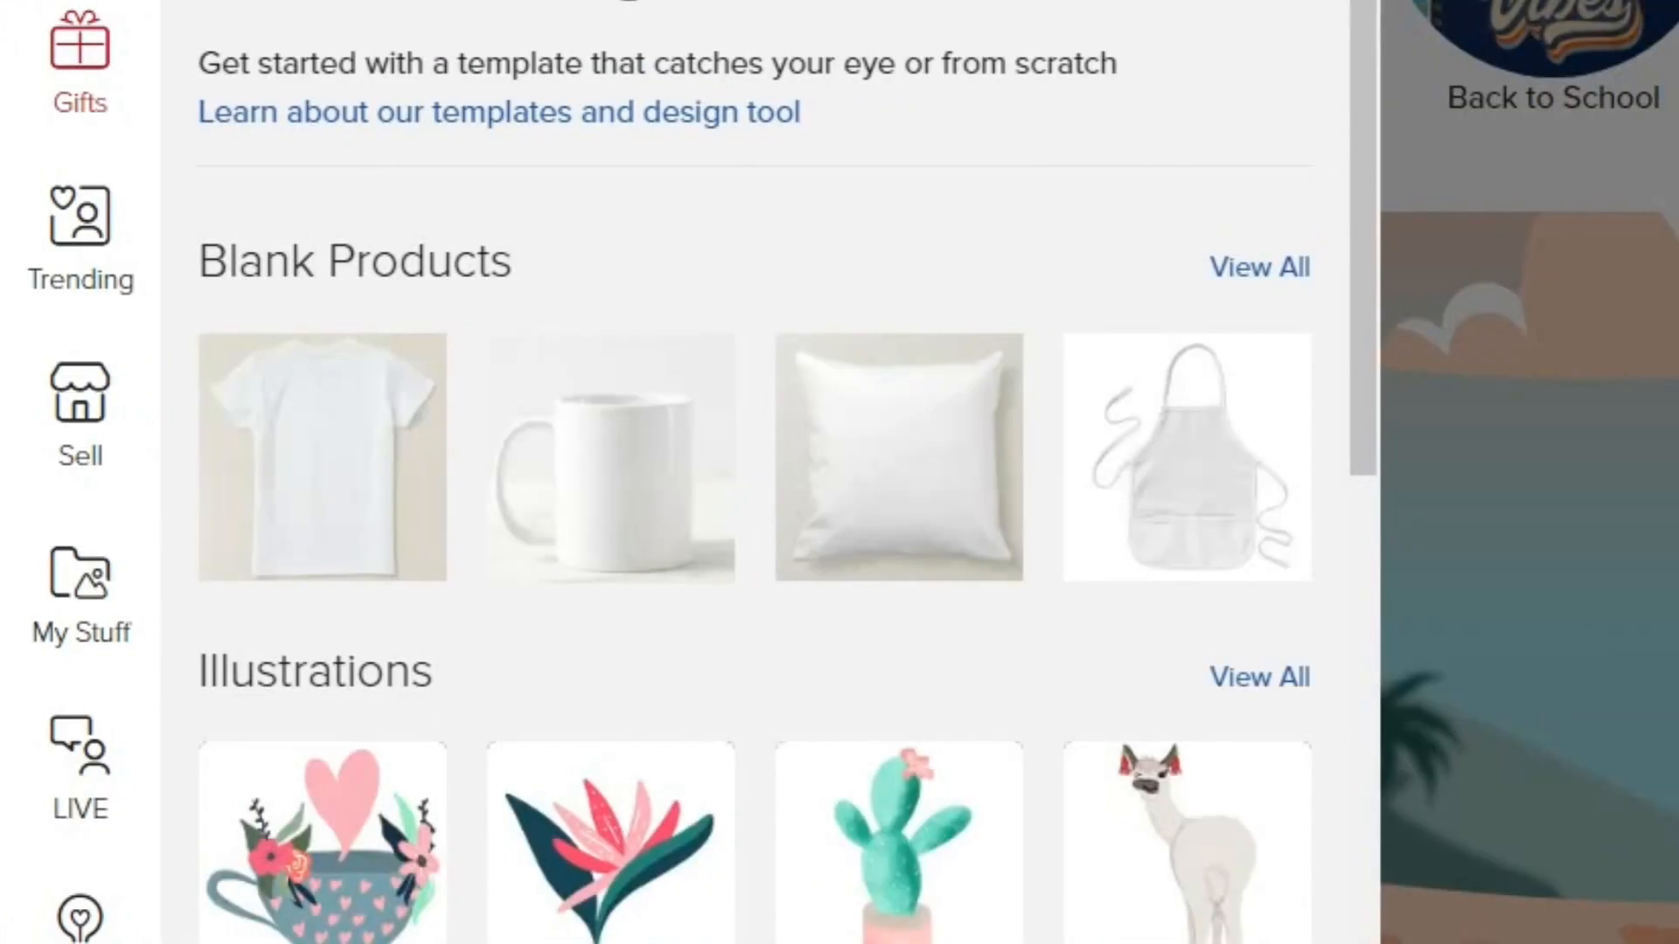
{"action": "left_click_drag", "start_coordinate": [103, 319], "coordinate": [312, 319]}
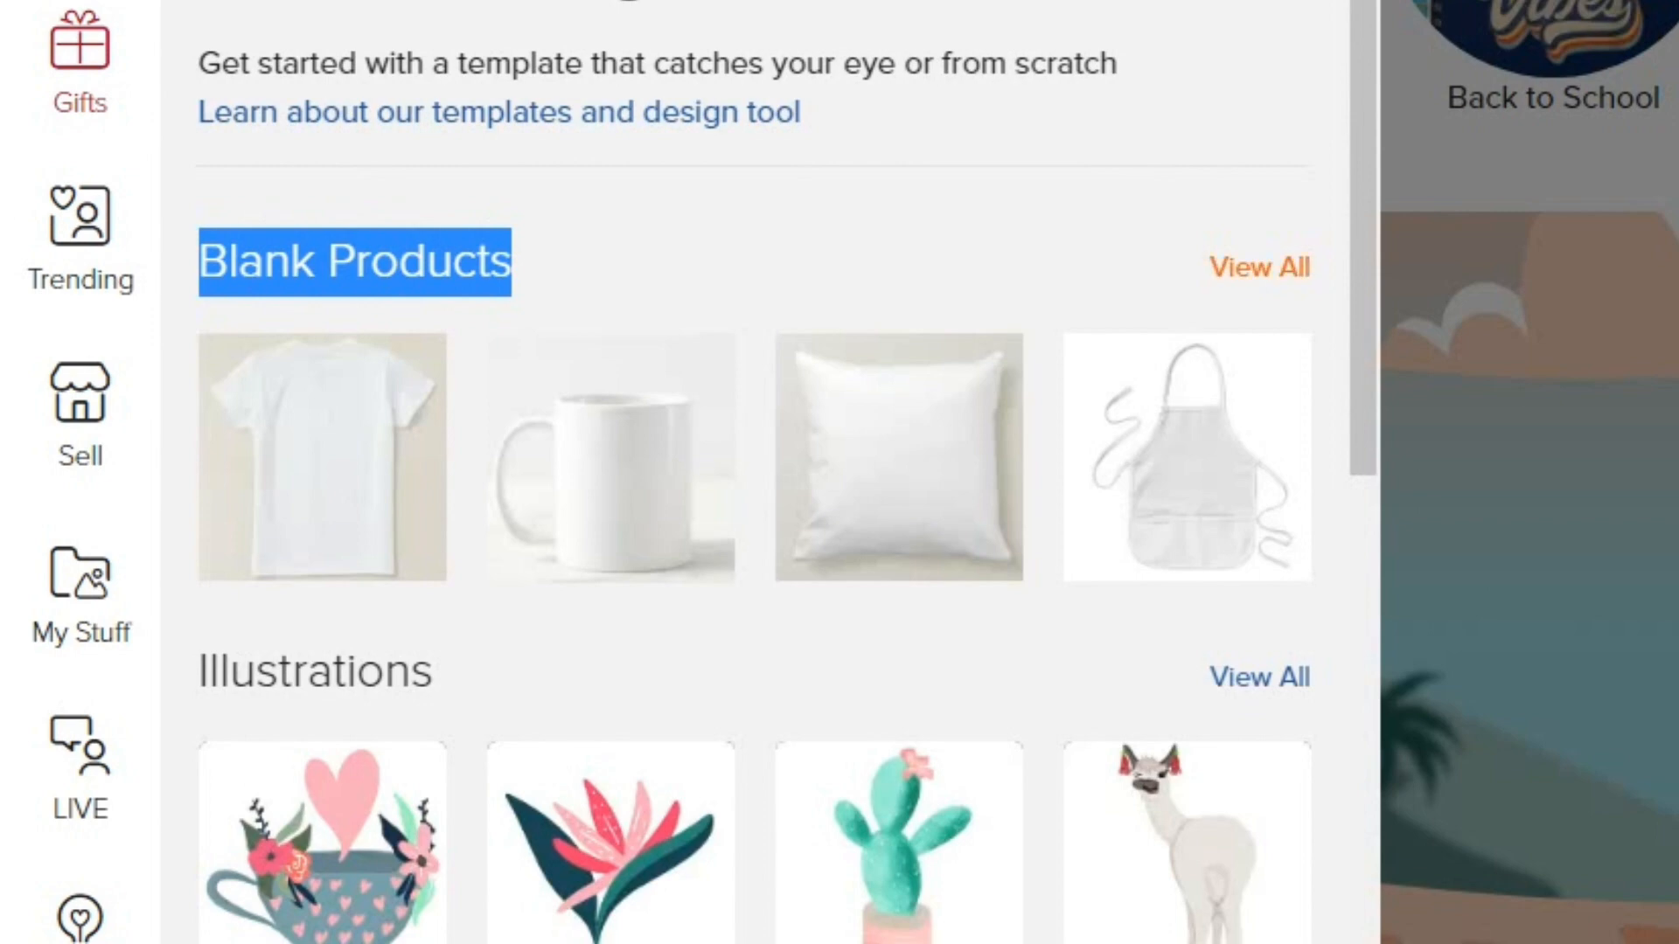
{"action": "left_click", "coordinate": [1259, 267]}
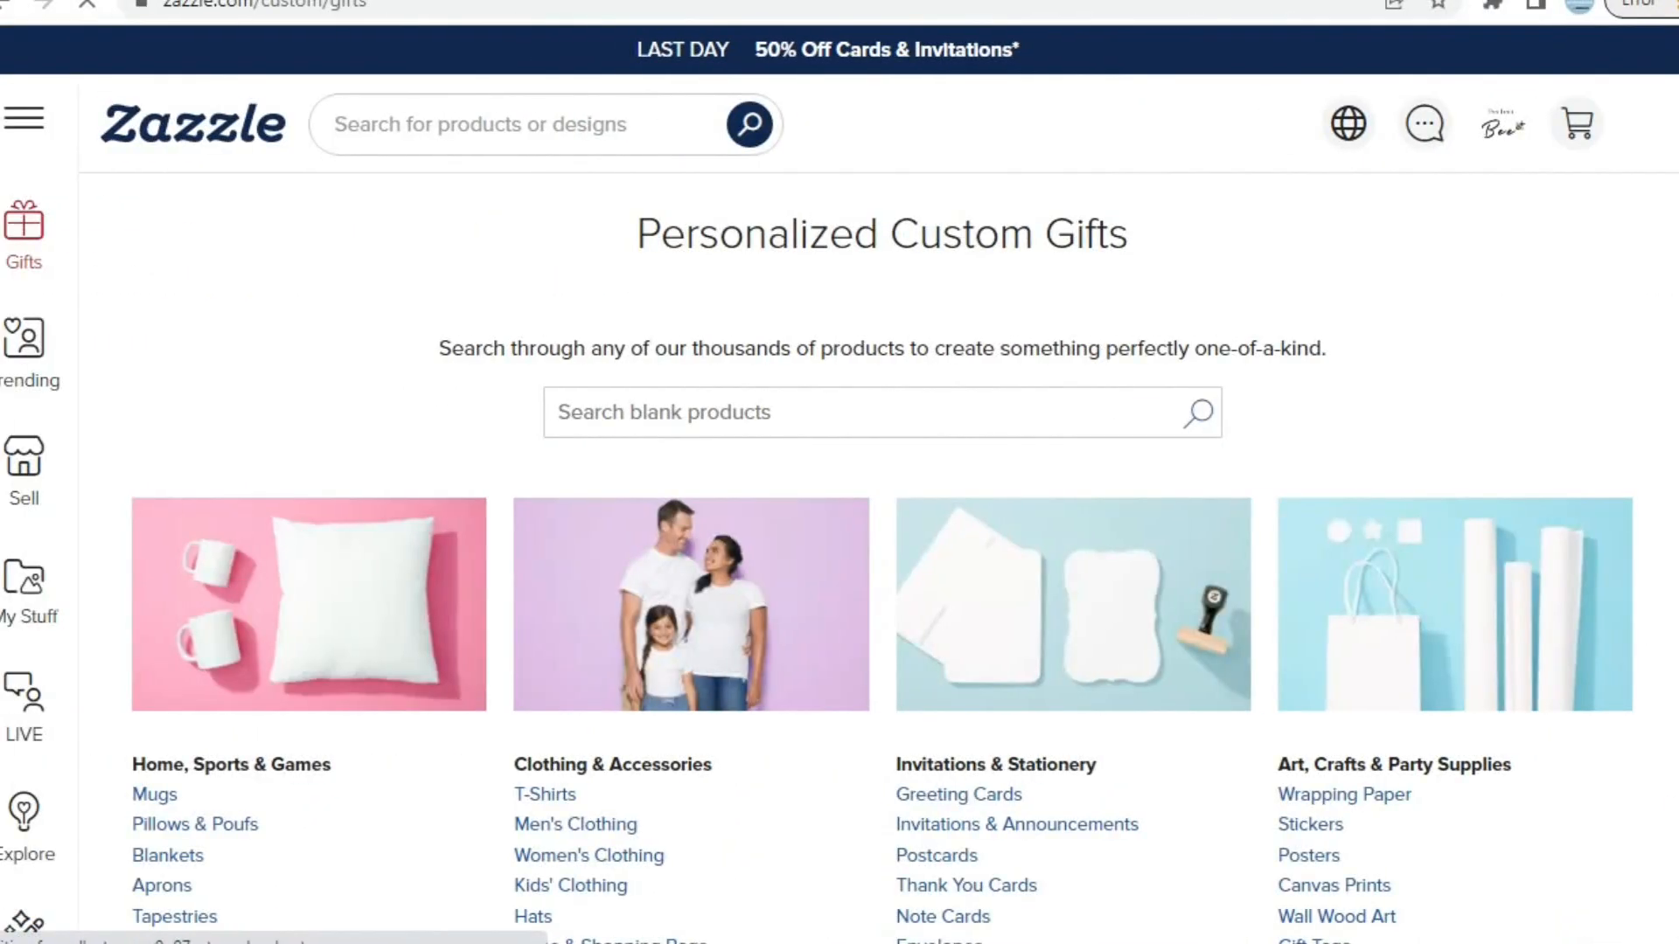
Review the blank product categories and open the complete Home & Living selection
{"action": "scroll", "coordinate": [568, 612], "scroll_direction": "down", "scroll_amount": 3}
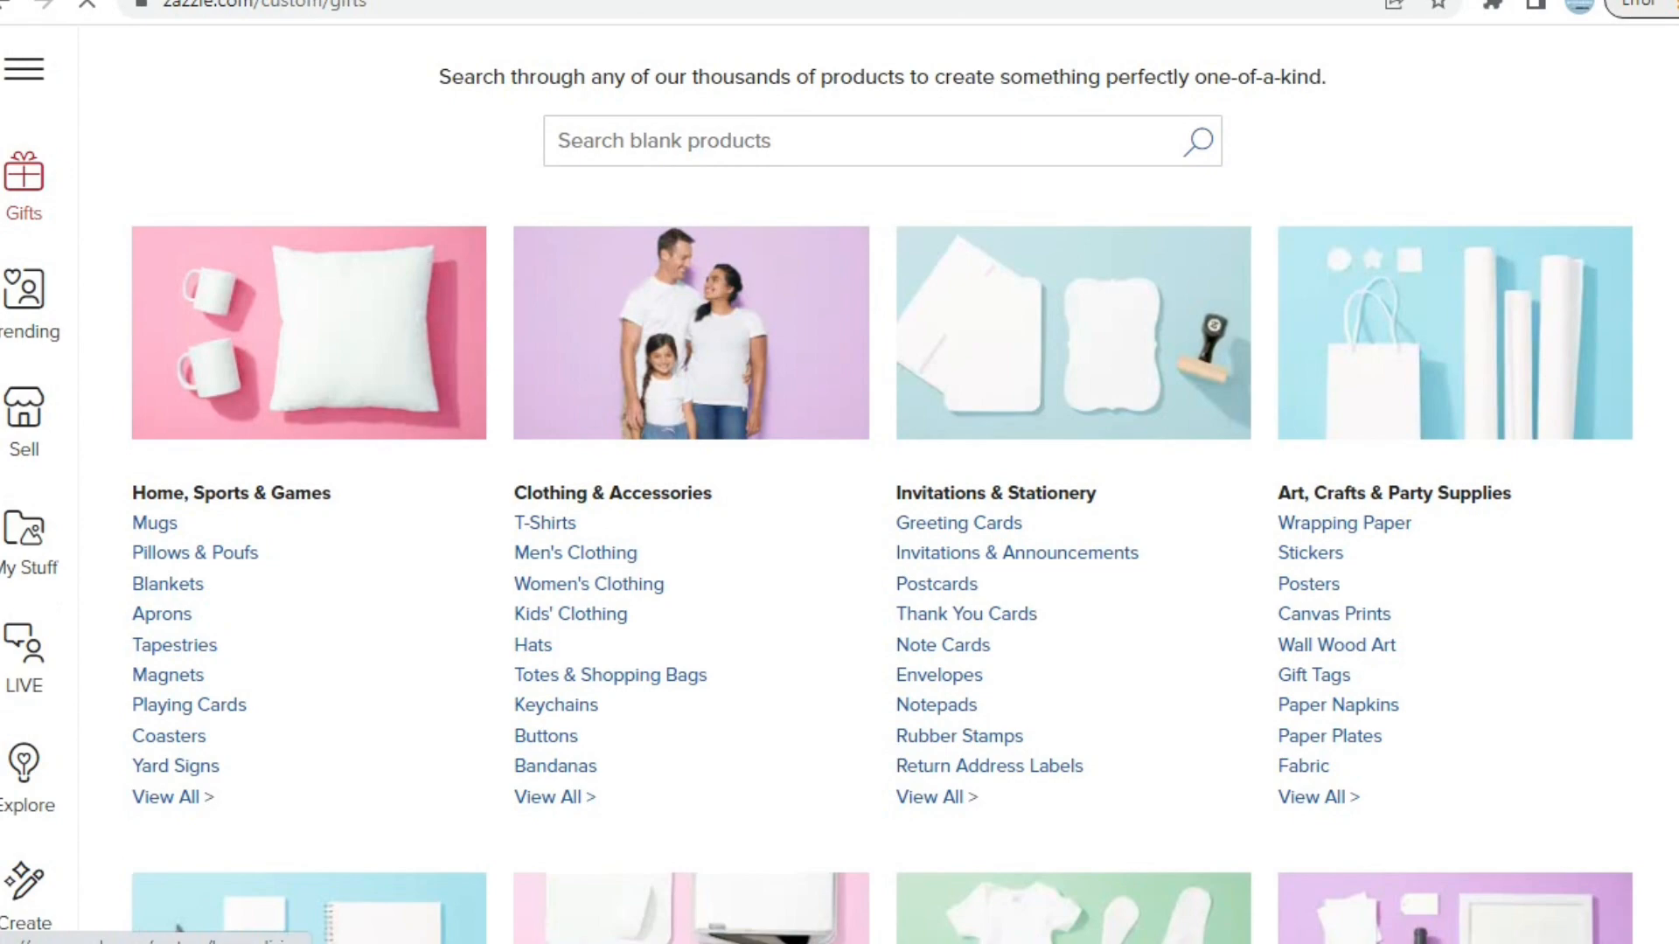
{"action": "scroll", "coordinate": [1277, 629], "scroll_direction": "down", "scroll_amount": 6}
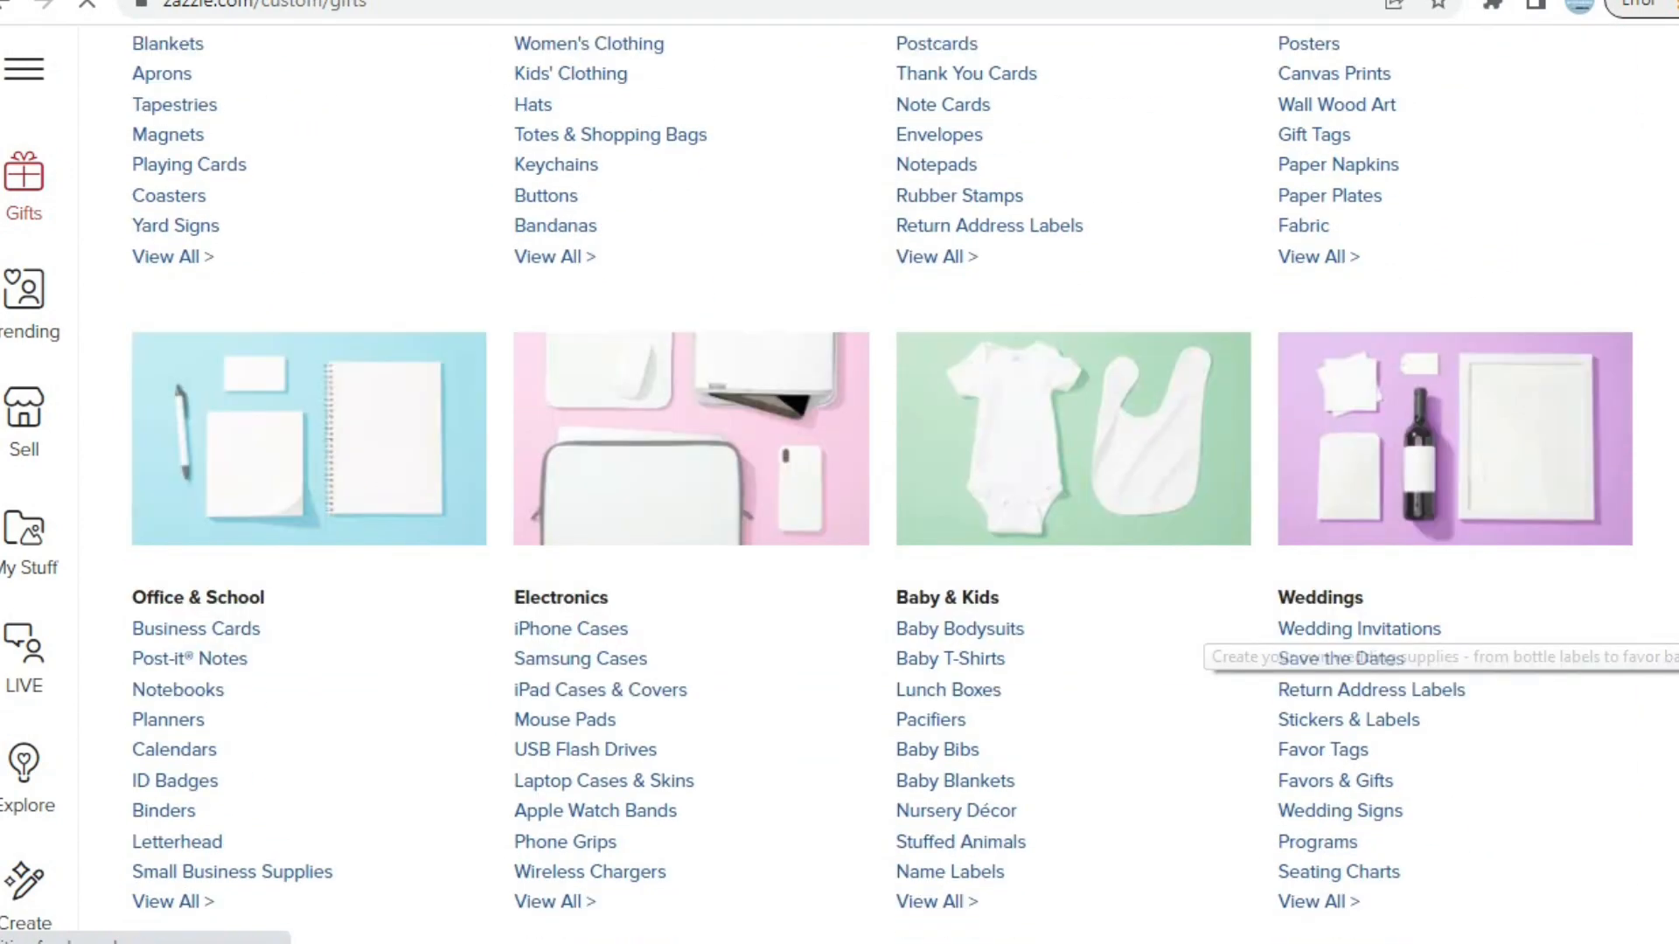
{"action": "scroll", "coordinate": [1277, 630], "scroll_direction": "down", "scroll_amount": 9}
{"action": "scroll", "coordinate": [1277, 630], "scroll_direction": "up", "scroll_amount": 12}
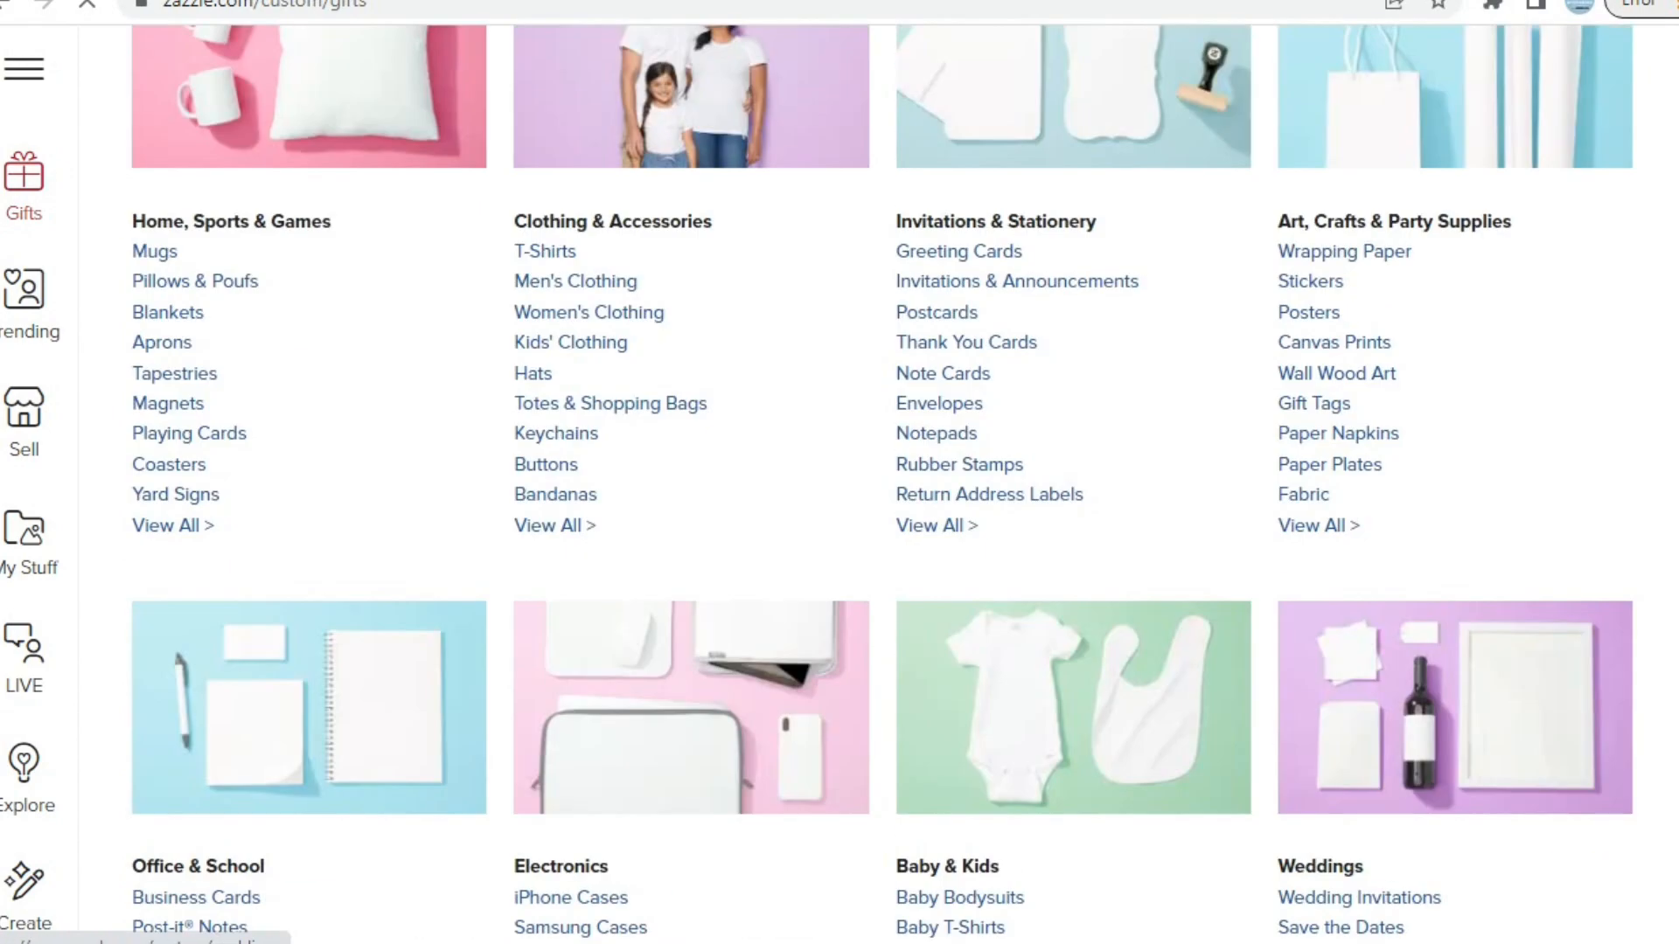
{"action": "scroll", "coordinate": [875, 481], "scroll_direction": "up", "scroll_amount": 3}
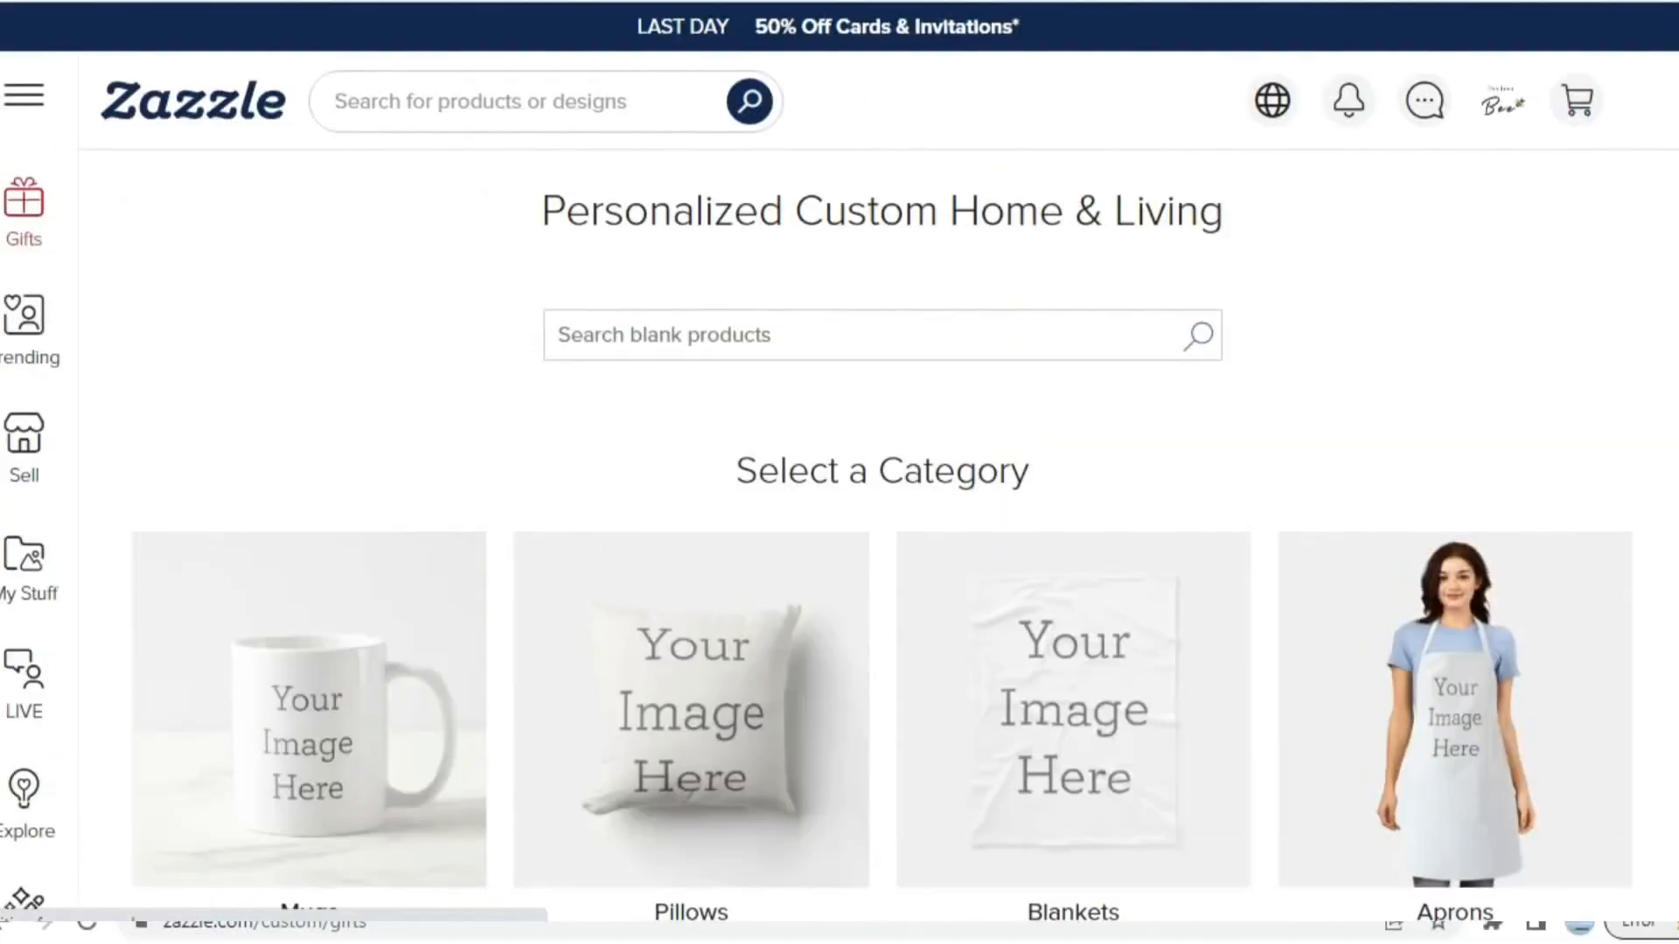
Browse the Home & Living categories and blank products, and open the Spiral Notebook
{"action": "scroll", "coordinate": [1146, 507], "scroll_direction": "down", "scroll_amount": 13}
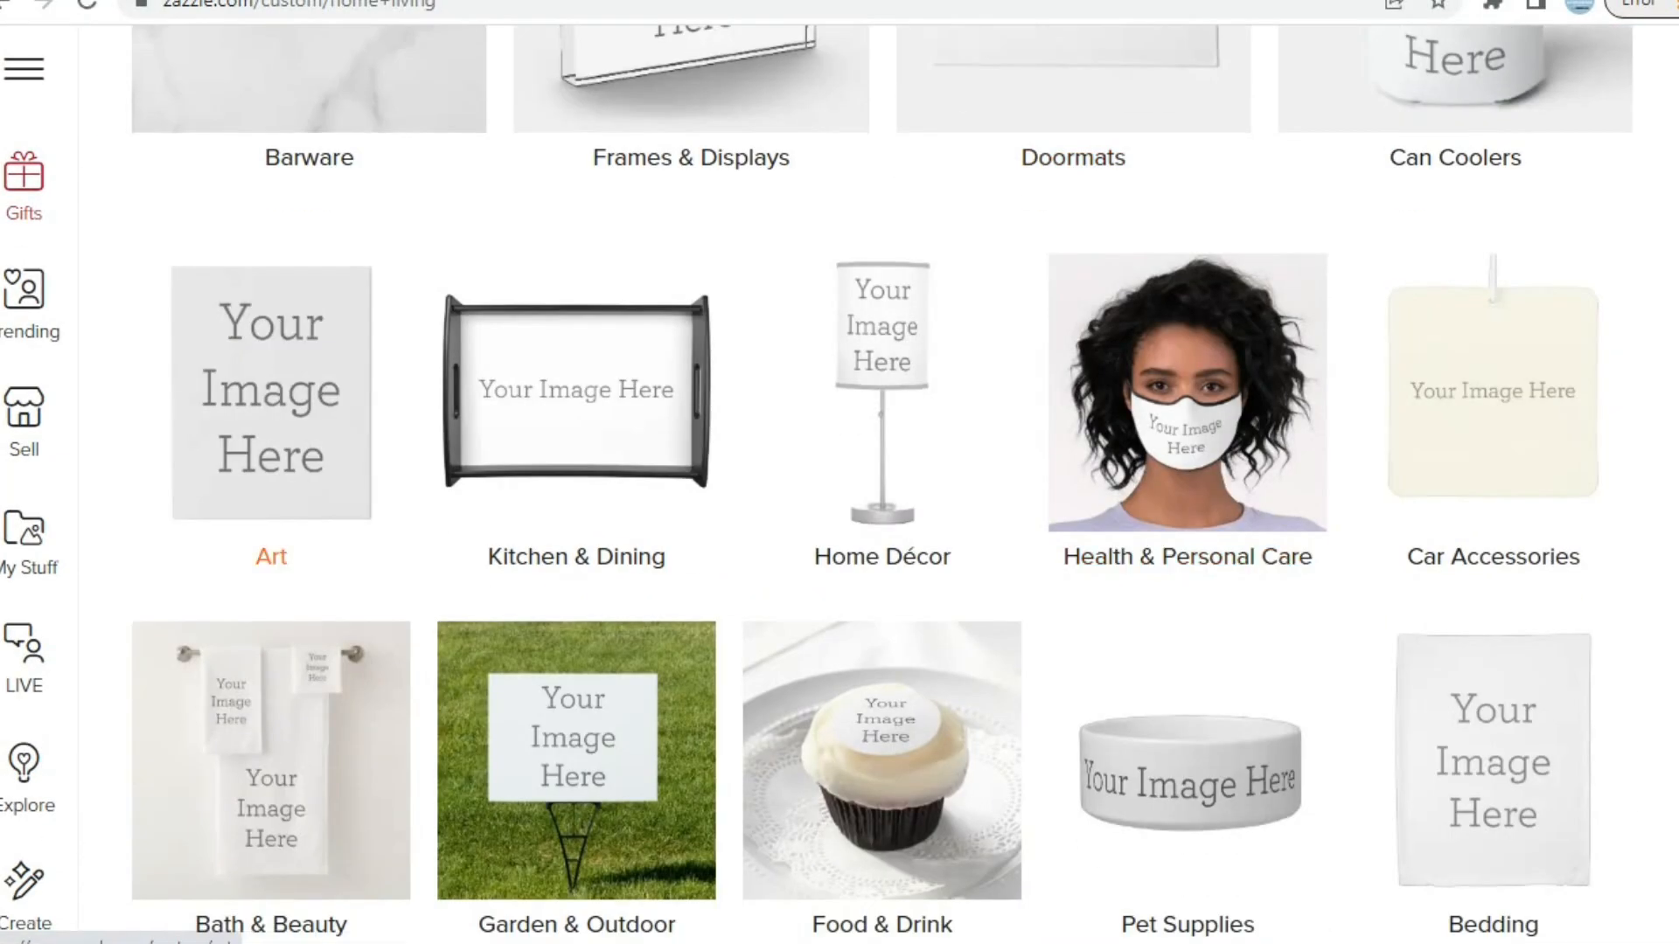
{"action": "scroll", "coordinate": [883, 481], "scroll_direction": "down", "scroll_amount": 5}
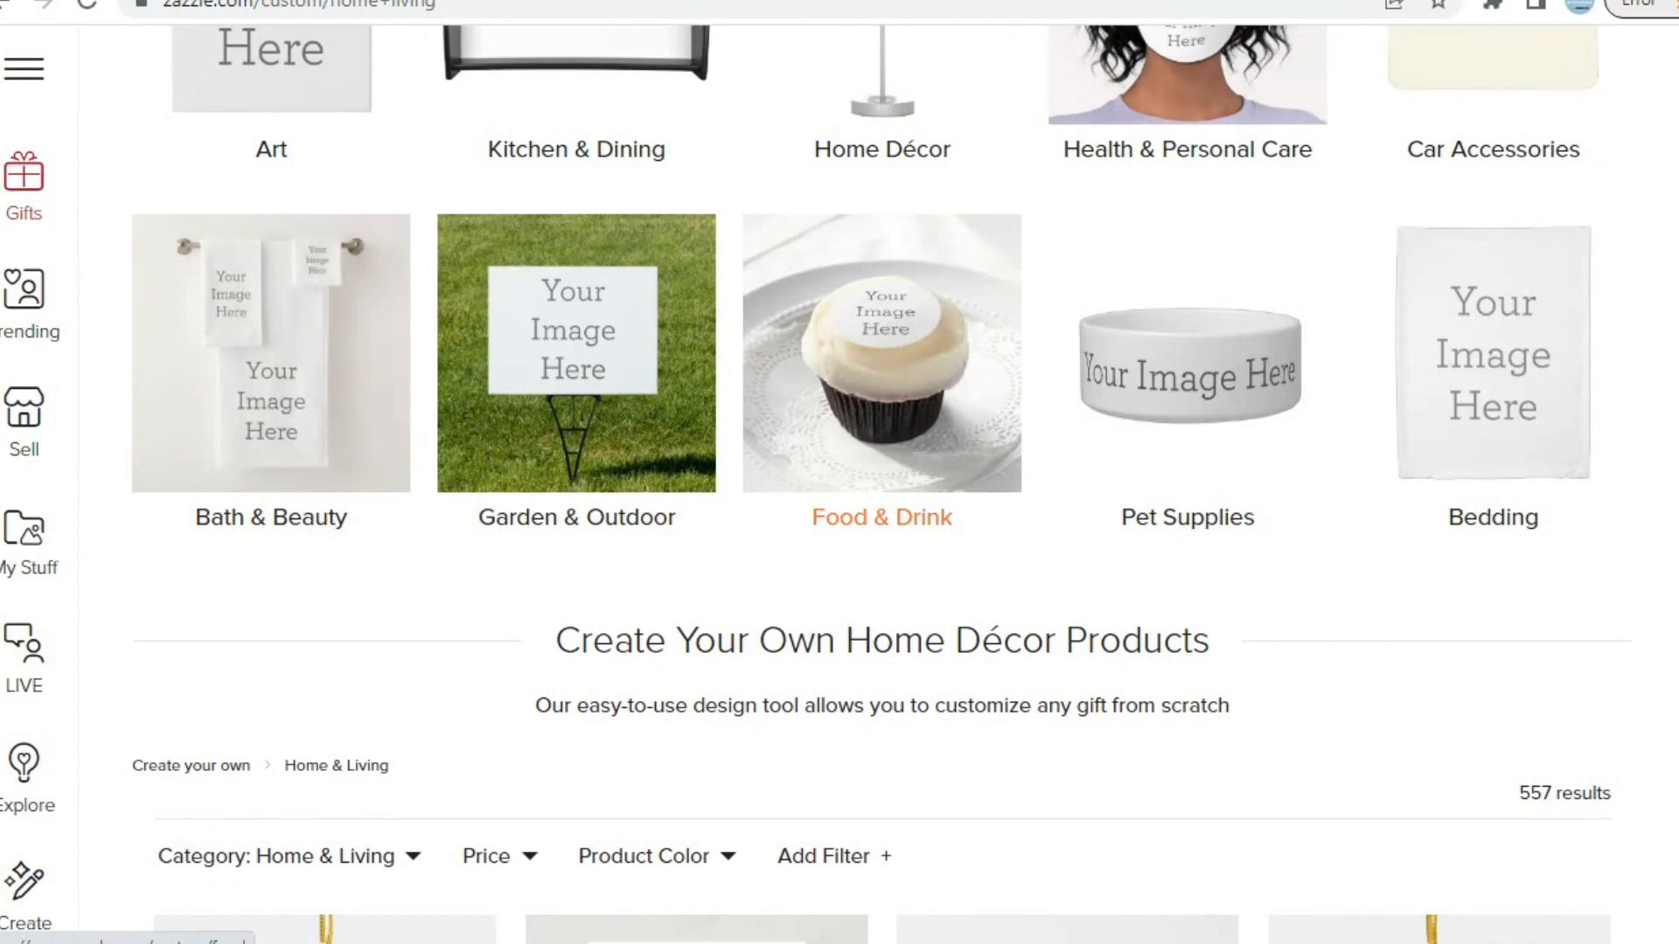
{"action": "scroll", "coordinate": [1494, 517], "scroll_direction": "down", "scroll_amount": 6}
{"action": "scroll", "coordinate": [883, 481], "scroll_direction": "down", "scroll_amount": 14}
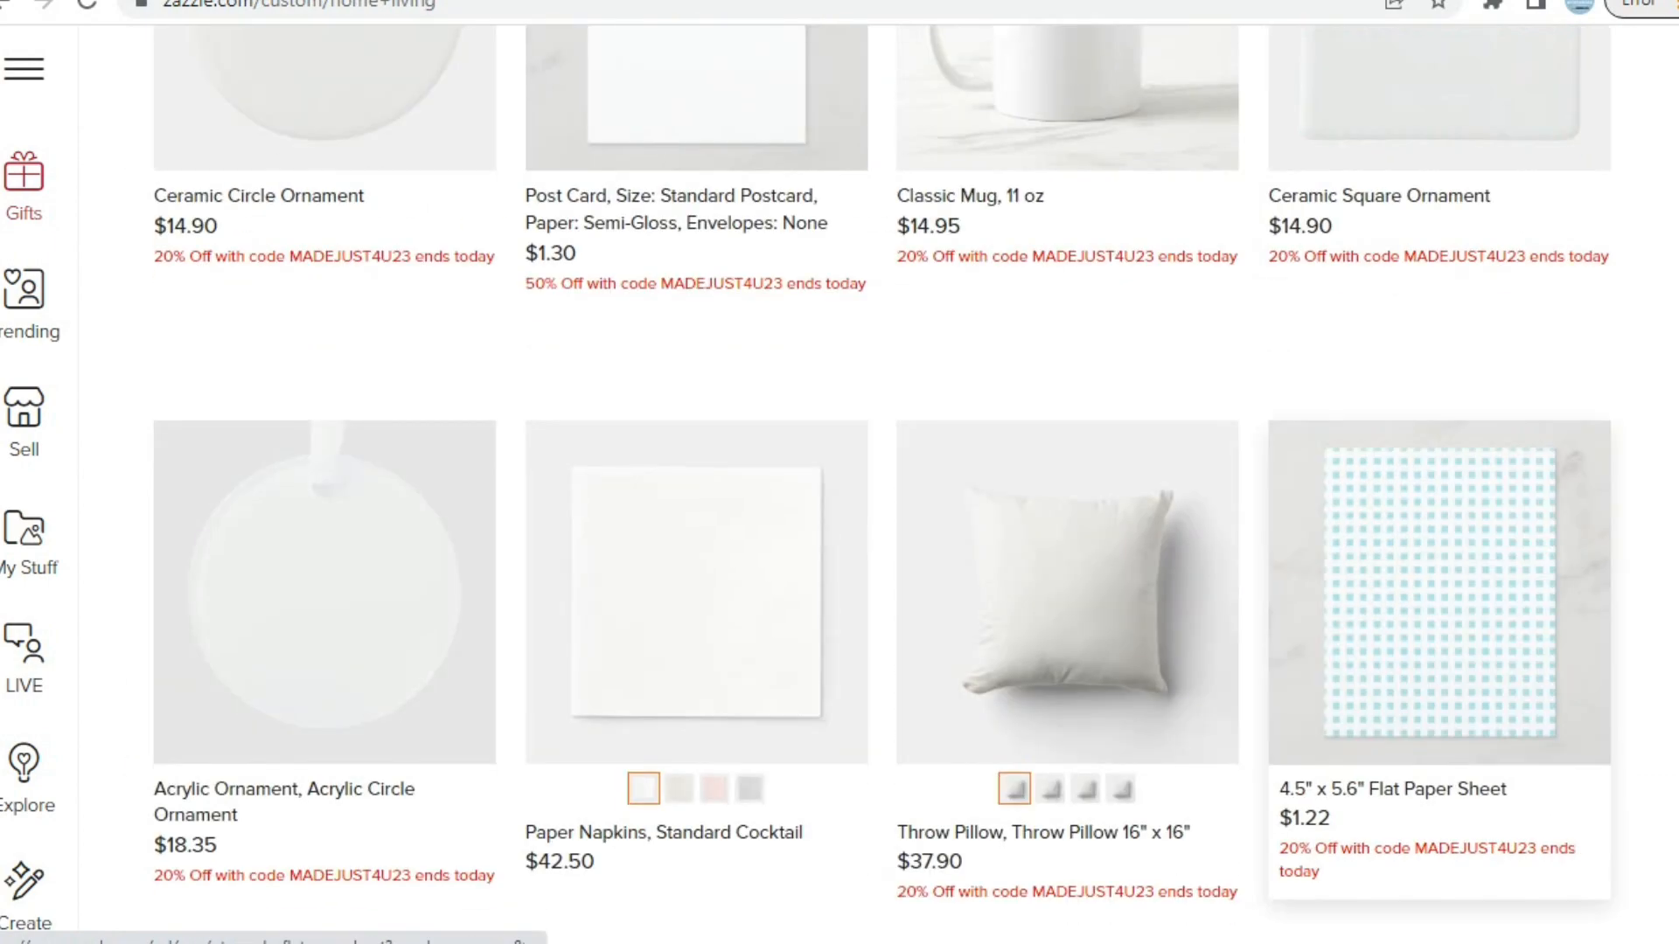
{"action": "scroll", "coordinate": [883, 480], "scroll_direction": "down", "scroll_amount": 6}
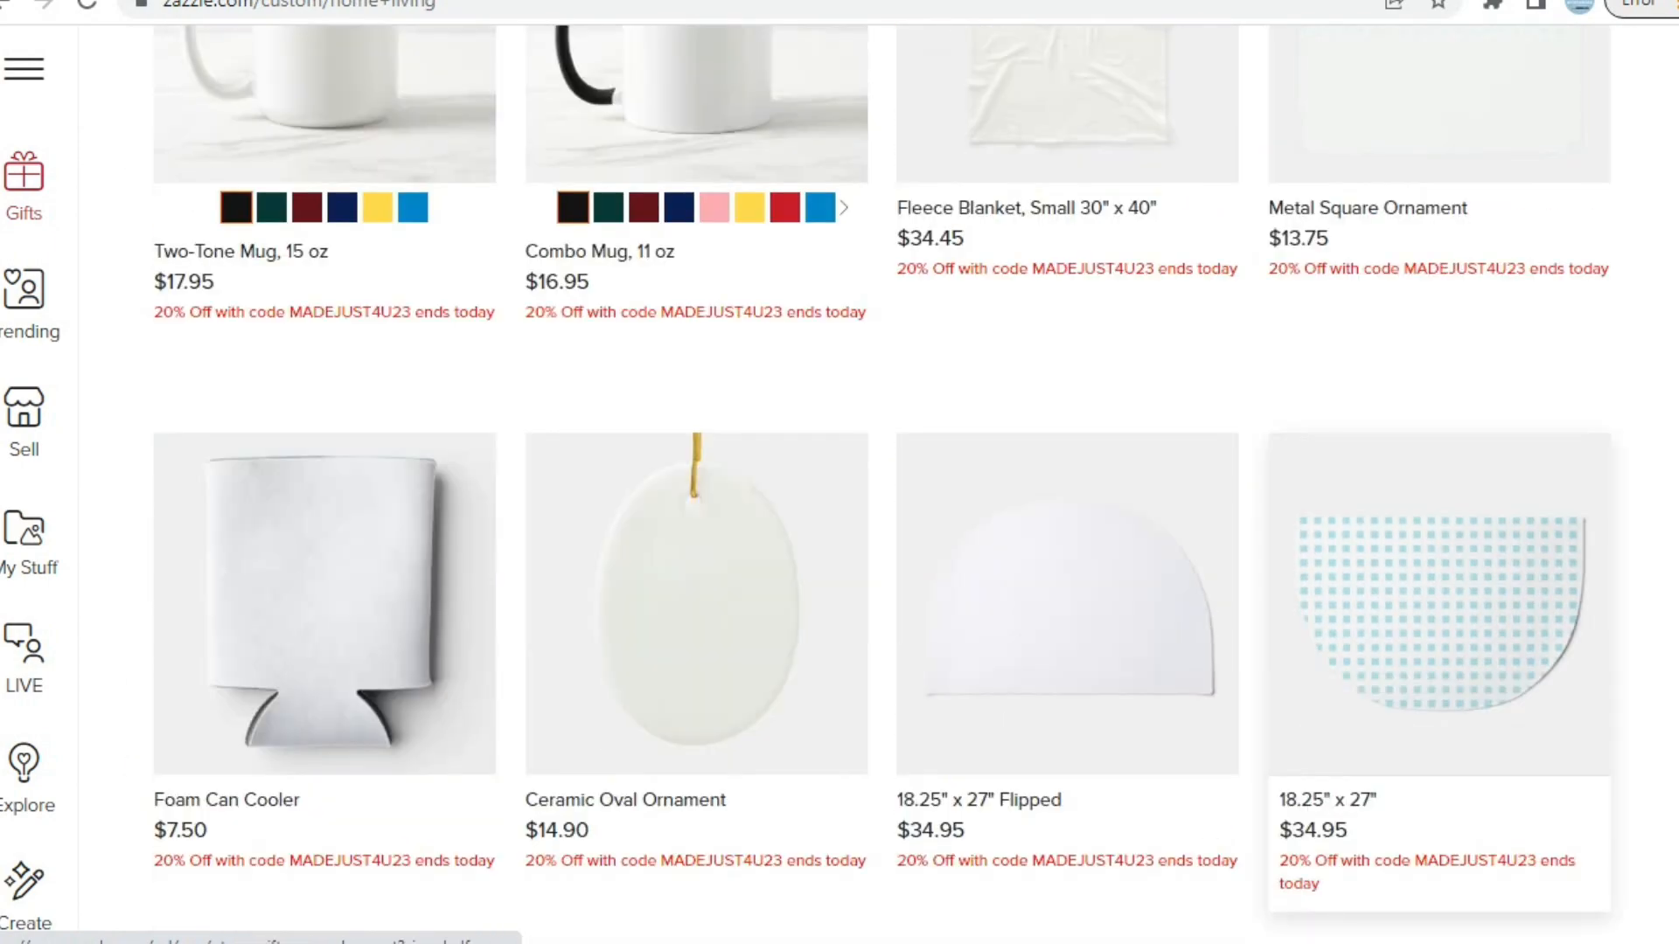
{"action": "scroll", "coordinate": [1067, 394], "scroll_direction": "up", "scroll_amount": 2}
{"action": "scroll", "coordinate": [1067, 394], "scroll_direction": "down", "scroll_amount": 7}
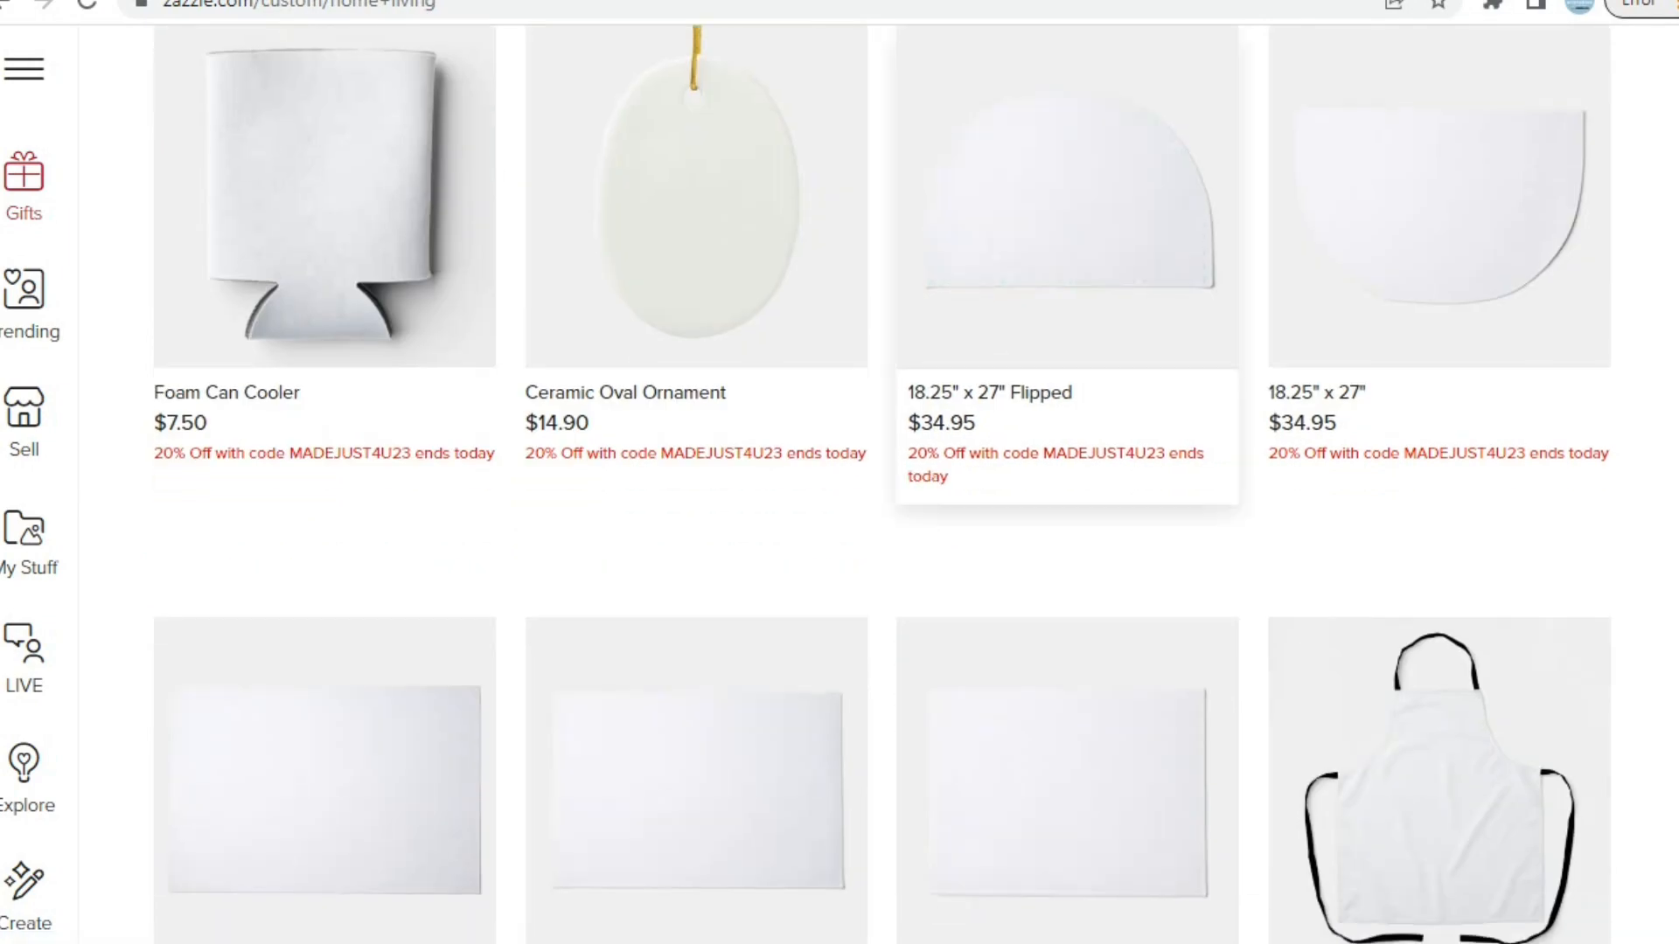
{"action": "scroll", "coordinate": [1067, 393], "scroll_direction": "down", "scroll_amount": 15}
{"action": "scroll", "coordinate": [1067, 394], "scroll_direction": "down", "scroll_amount": 6}
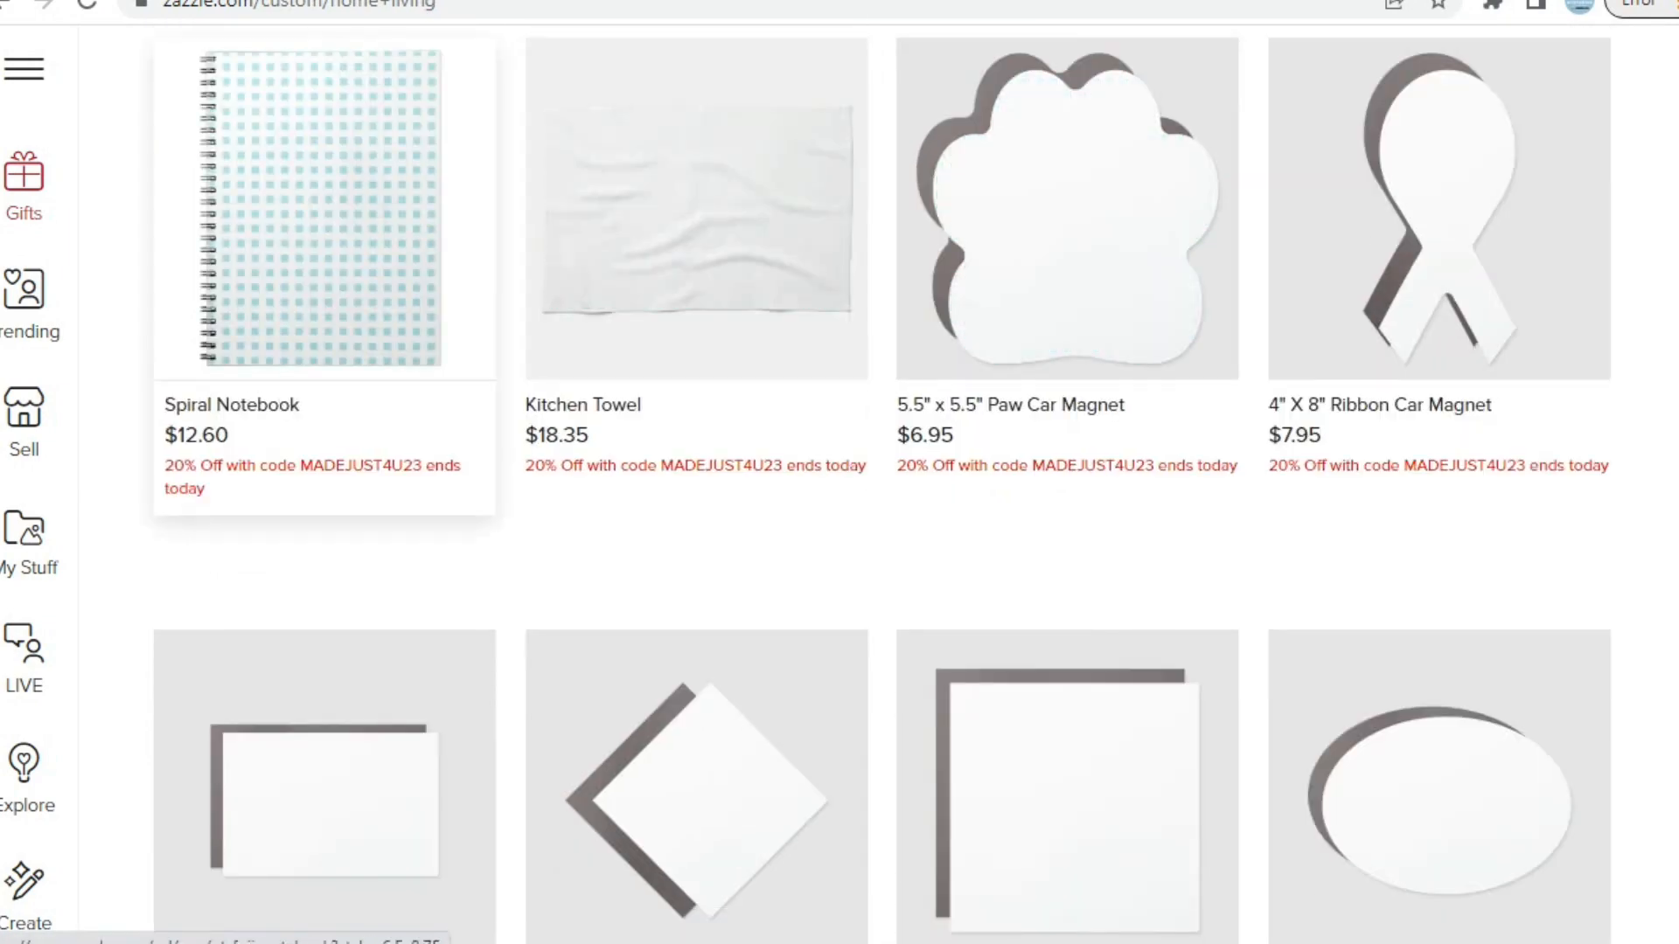
{"action": "left_click", "coordinate": [325, 262]}
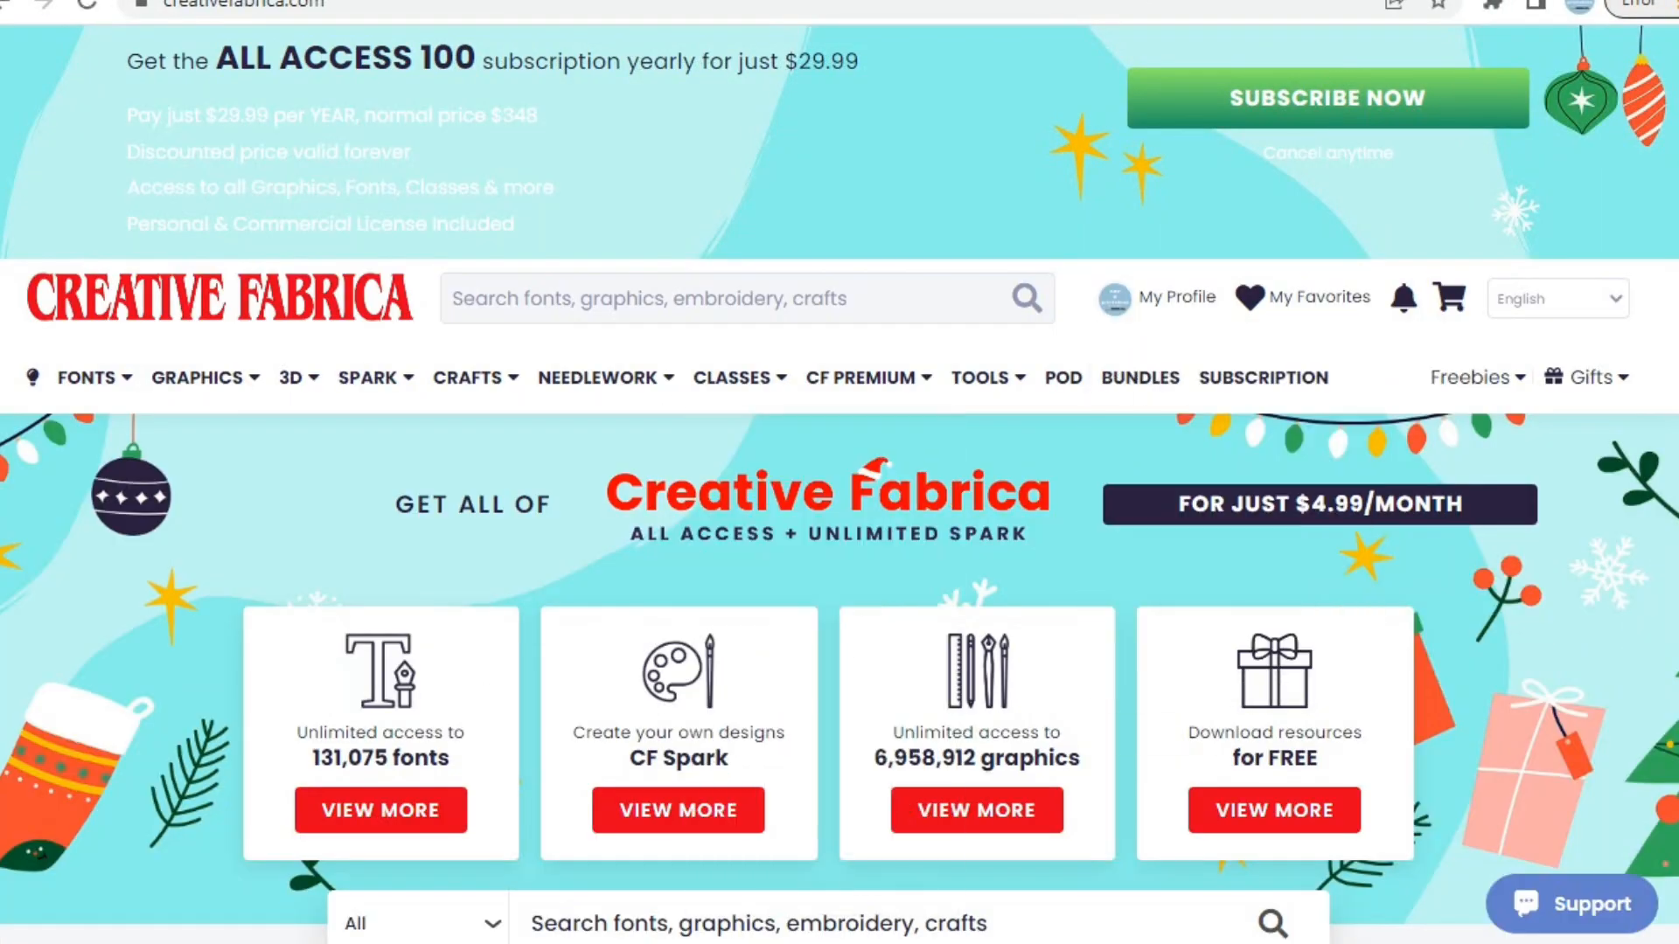
Look over the Creative Fabrica home page and search the site for "seamless"
{"action": "scroll", "coordinate": [839, 481], "scroll_direction": "down", "scroll_amount": 10}
{"action": "scroll", "coordinate": [840, 481], "scroll_direction": "up", "scroll_amount": 5}
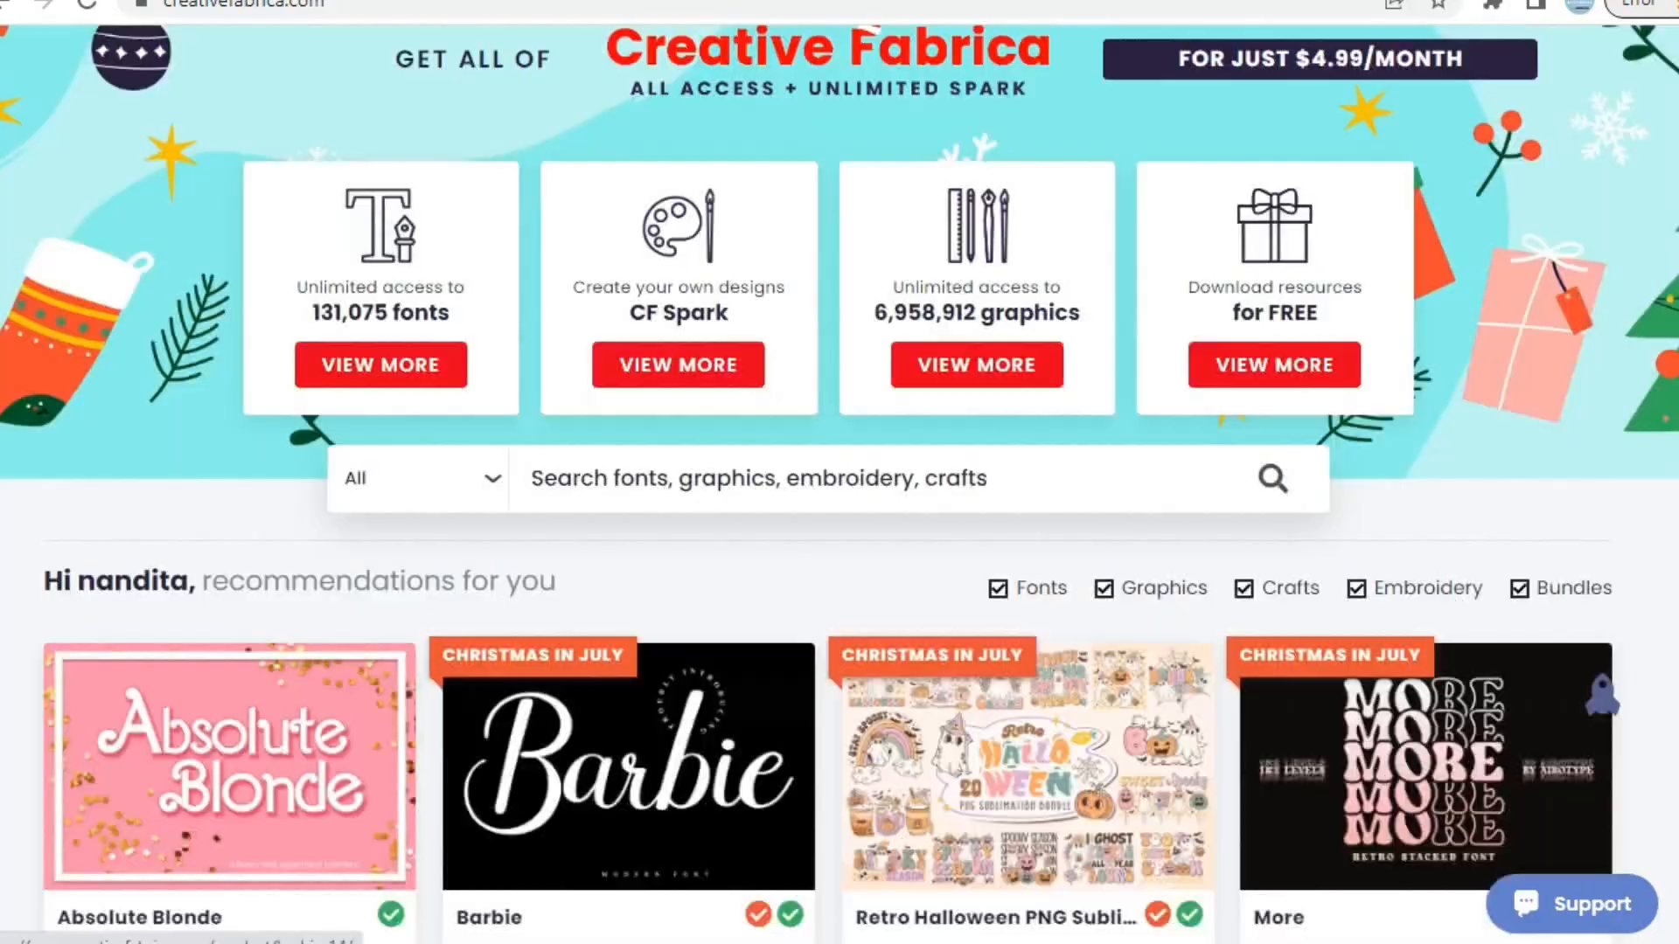
{"action": "scroll", "coordinate": [839, 481], "scroll_direction": "up", "scroll_amount": 5}
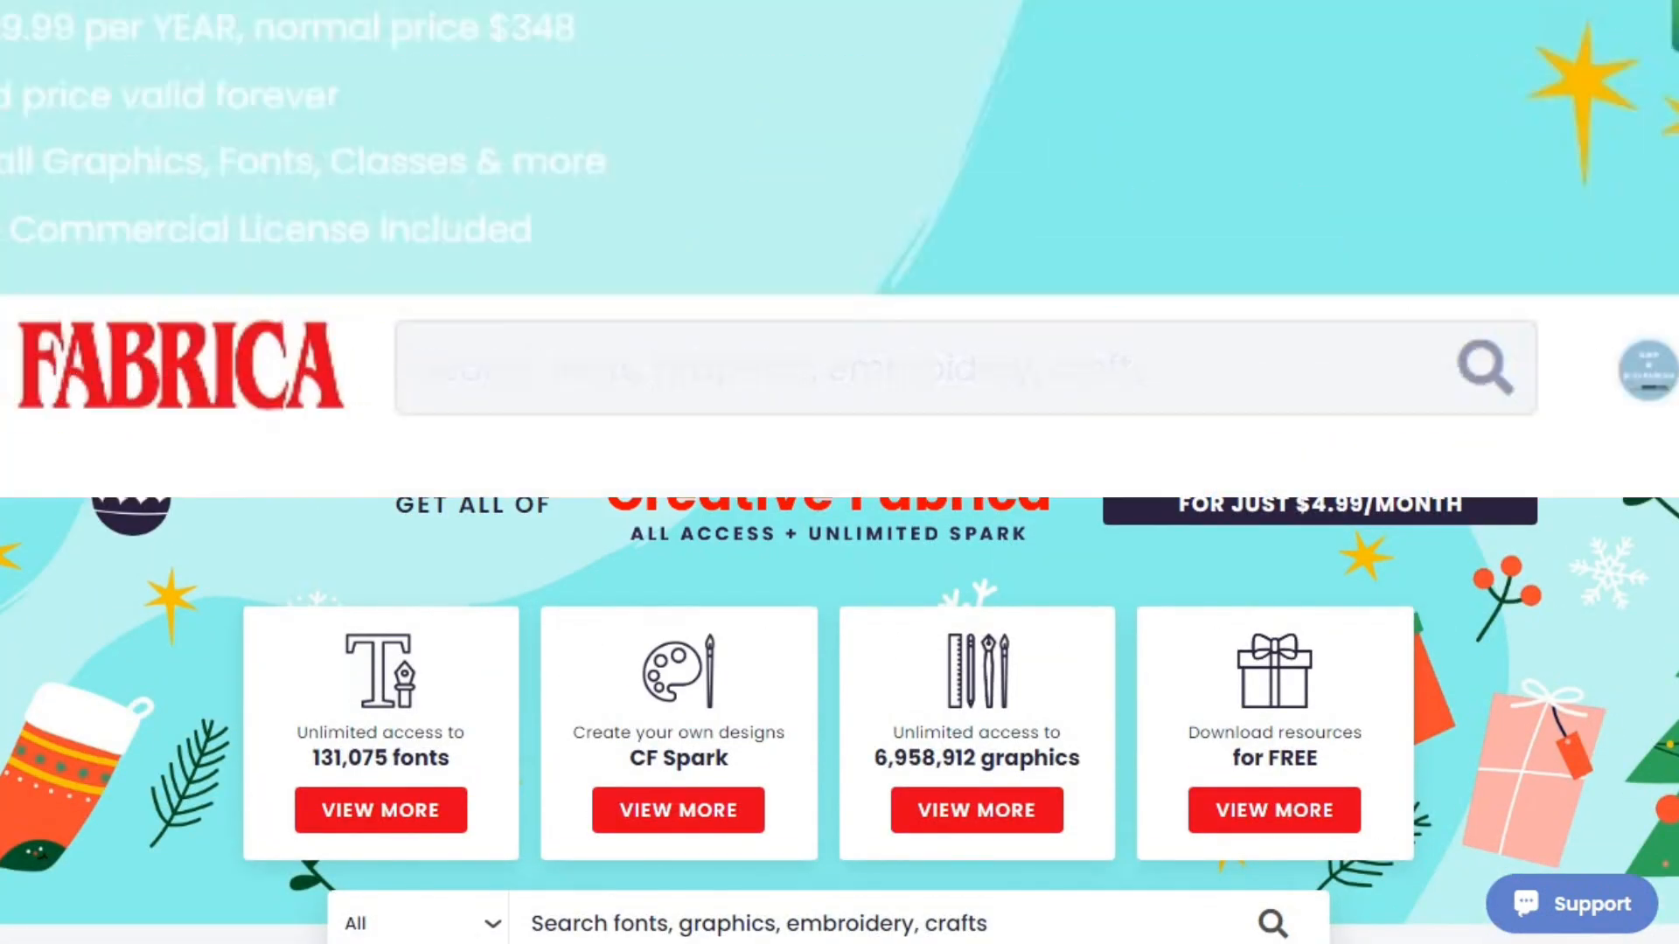
{"action": "type", "text": "seamless"}
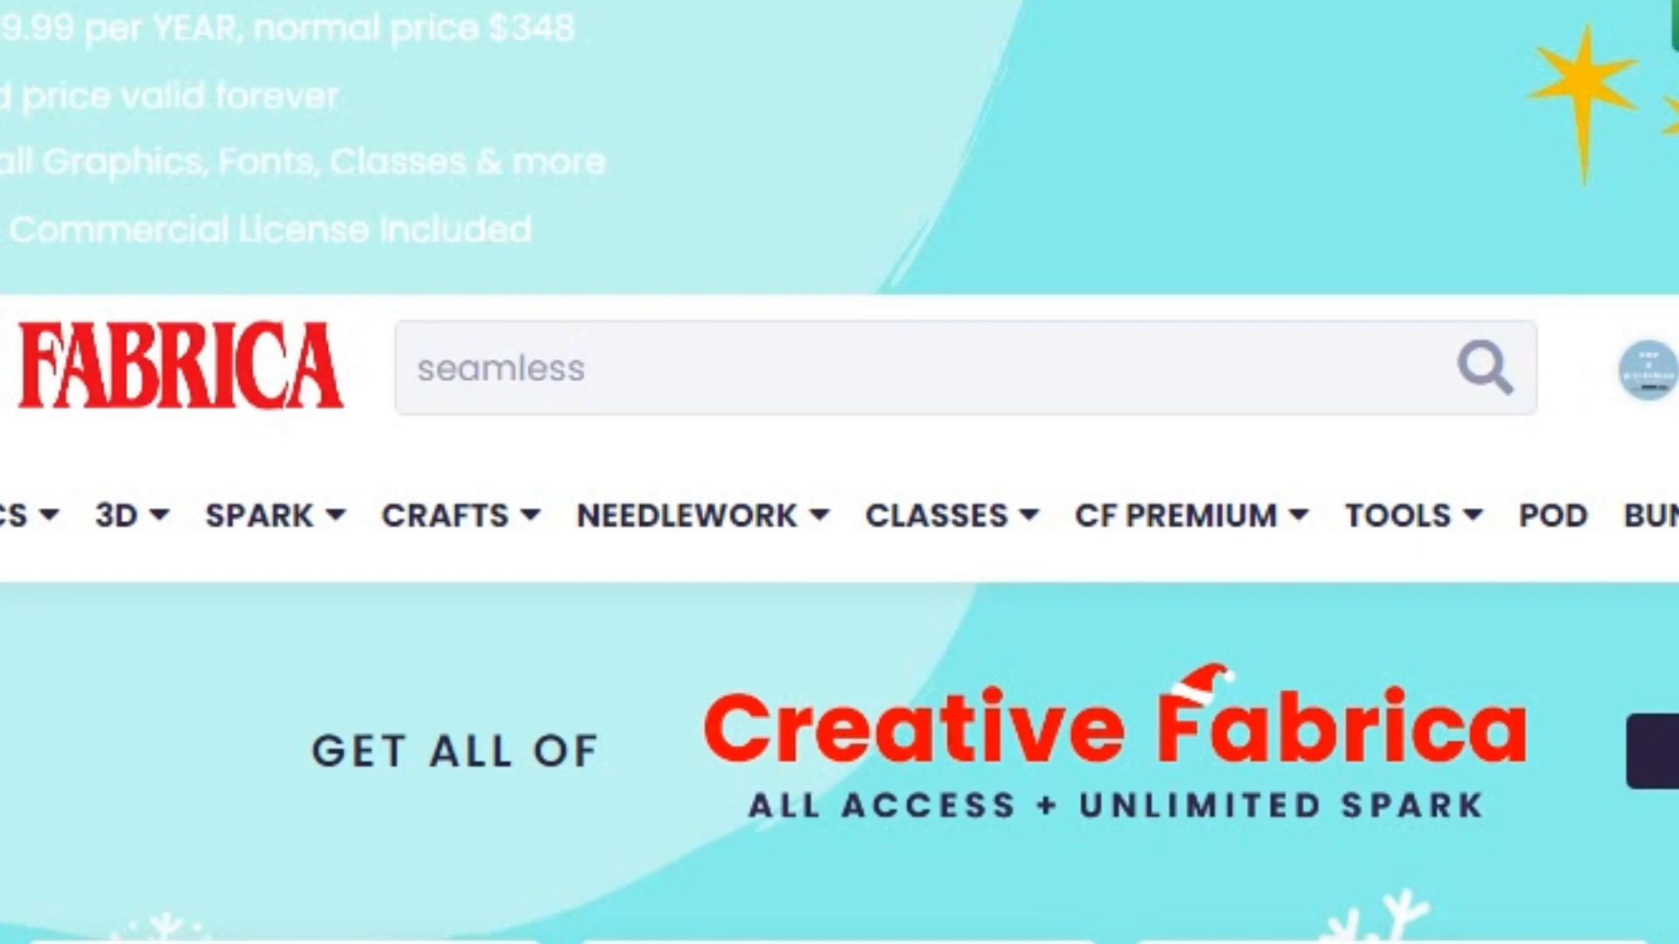
{"action": "key", "text": "Return"}
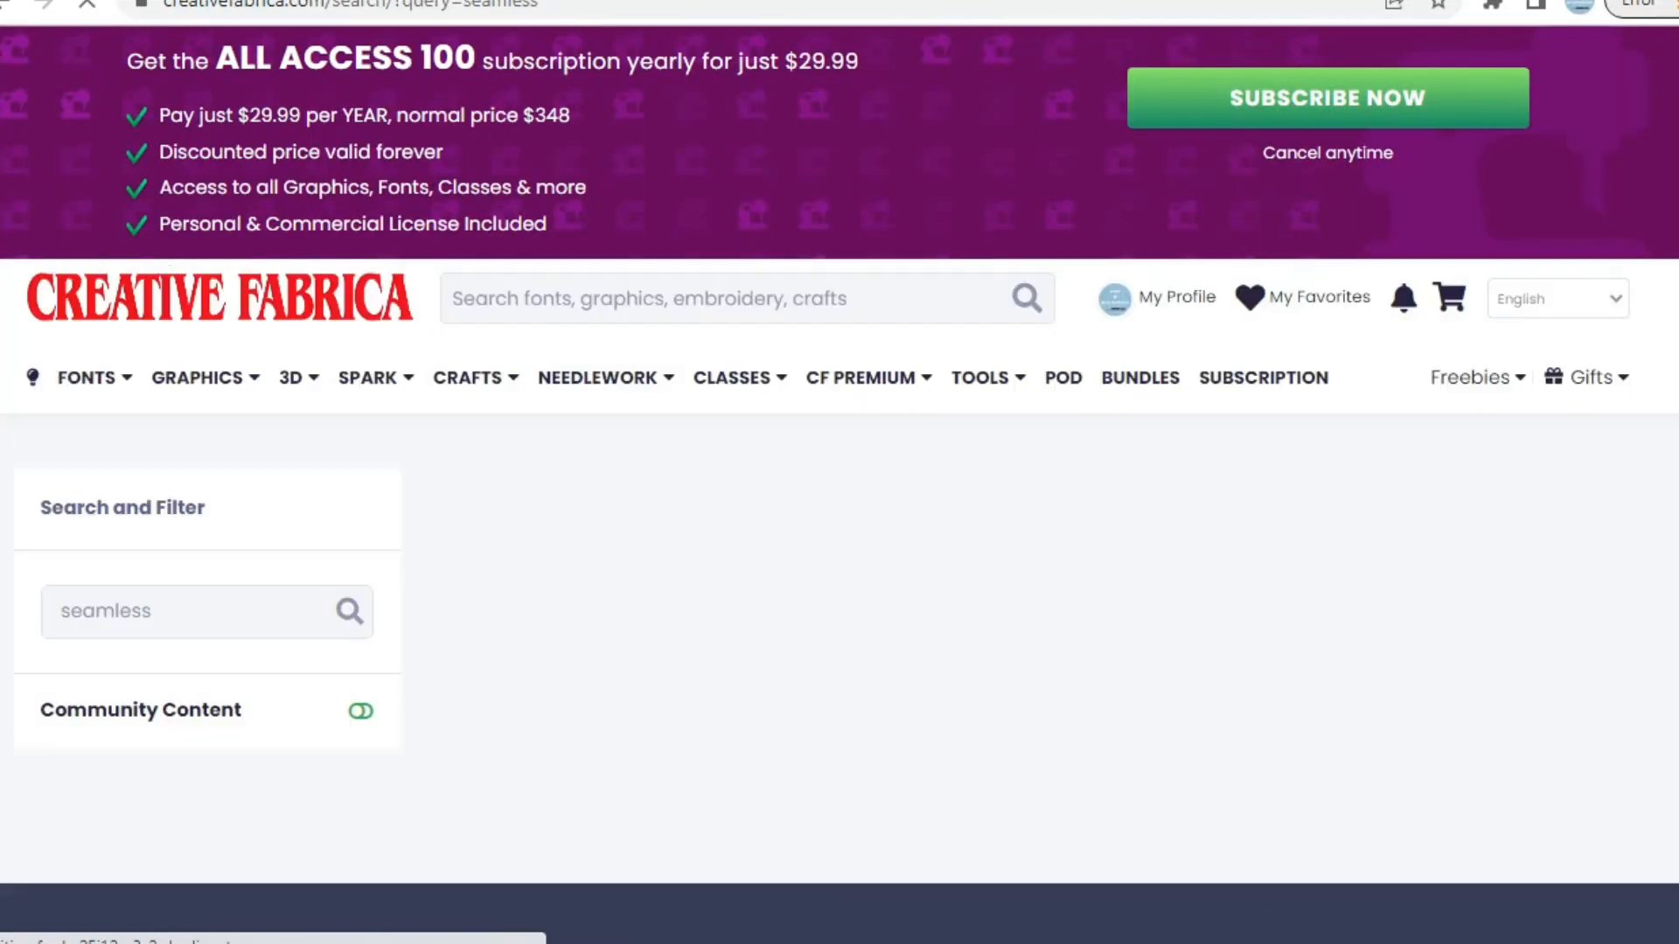
Filter the seamless search results to the Freebies category and look through the free patterns
{"action": "scroll", "coordinate": [840, 524], "scroll_direction": "down", "scroll_amount": 5}
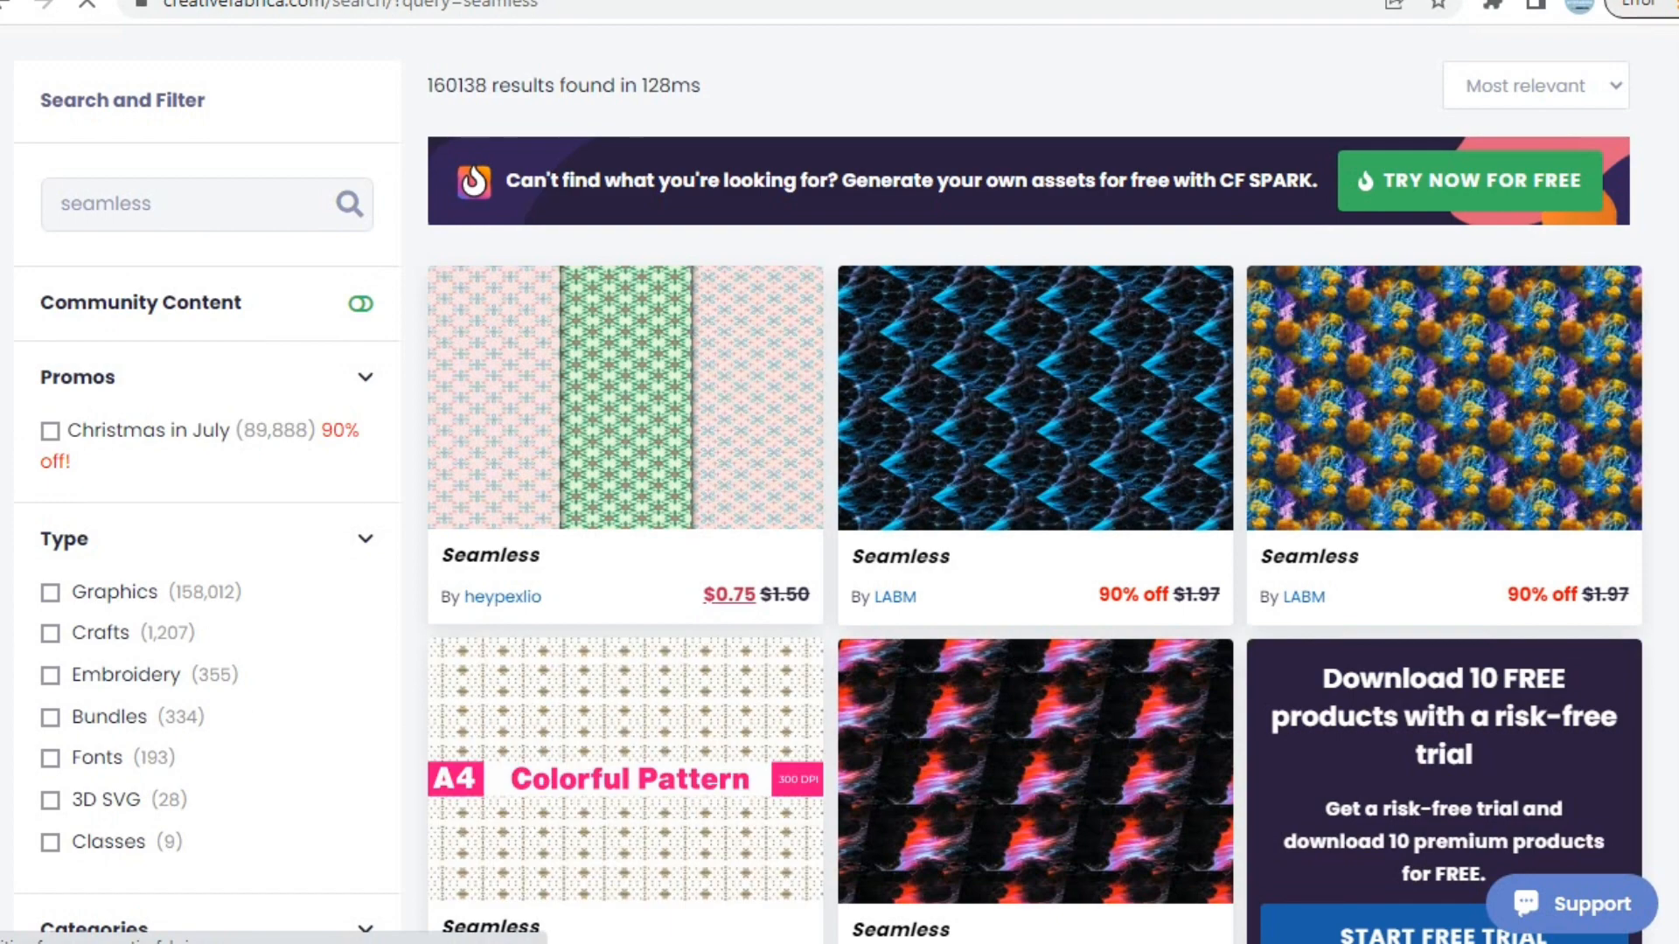
{"action": "scroll", "coordinate": [1034, 525], "scroll_direction": "down", "scroll_amount": 5}
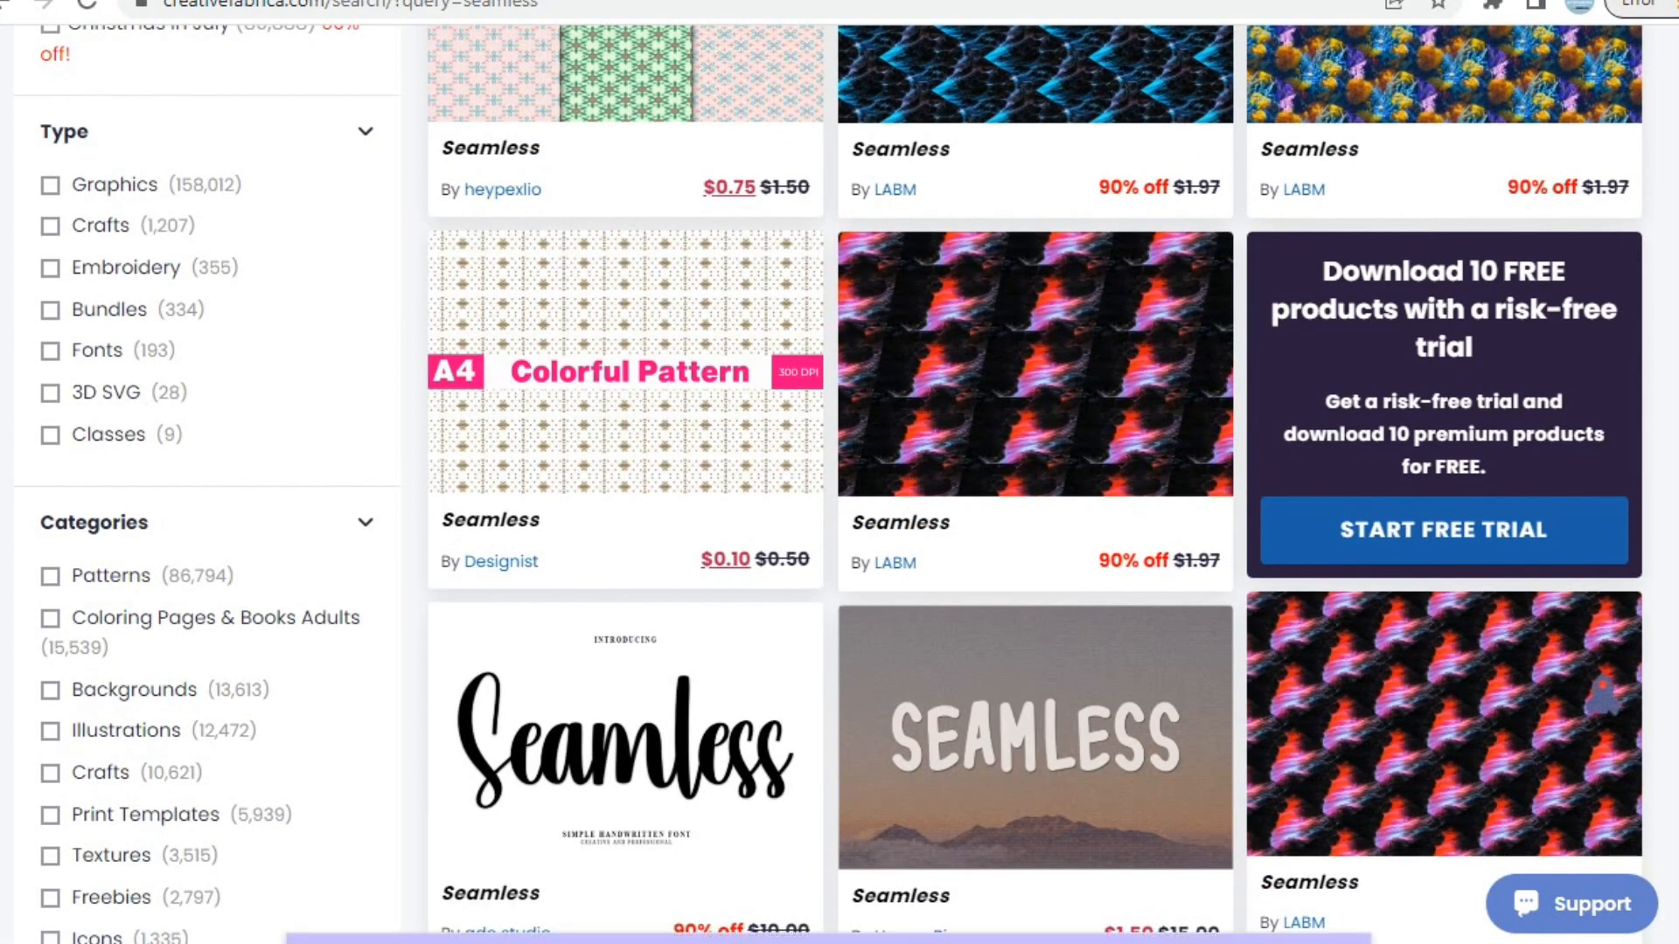
{"action": "scroll", "coordinate": [1034, 524], "scroll_direction": "down", "scroll_amount": 10}
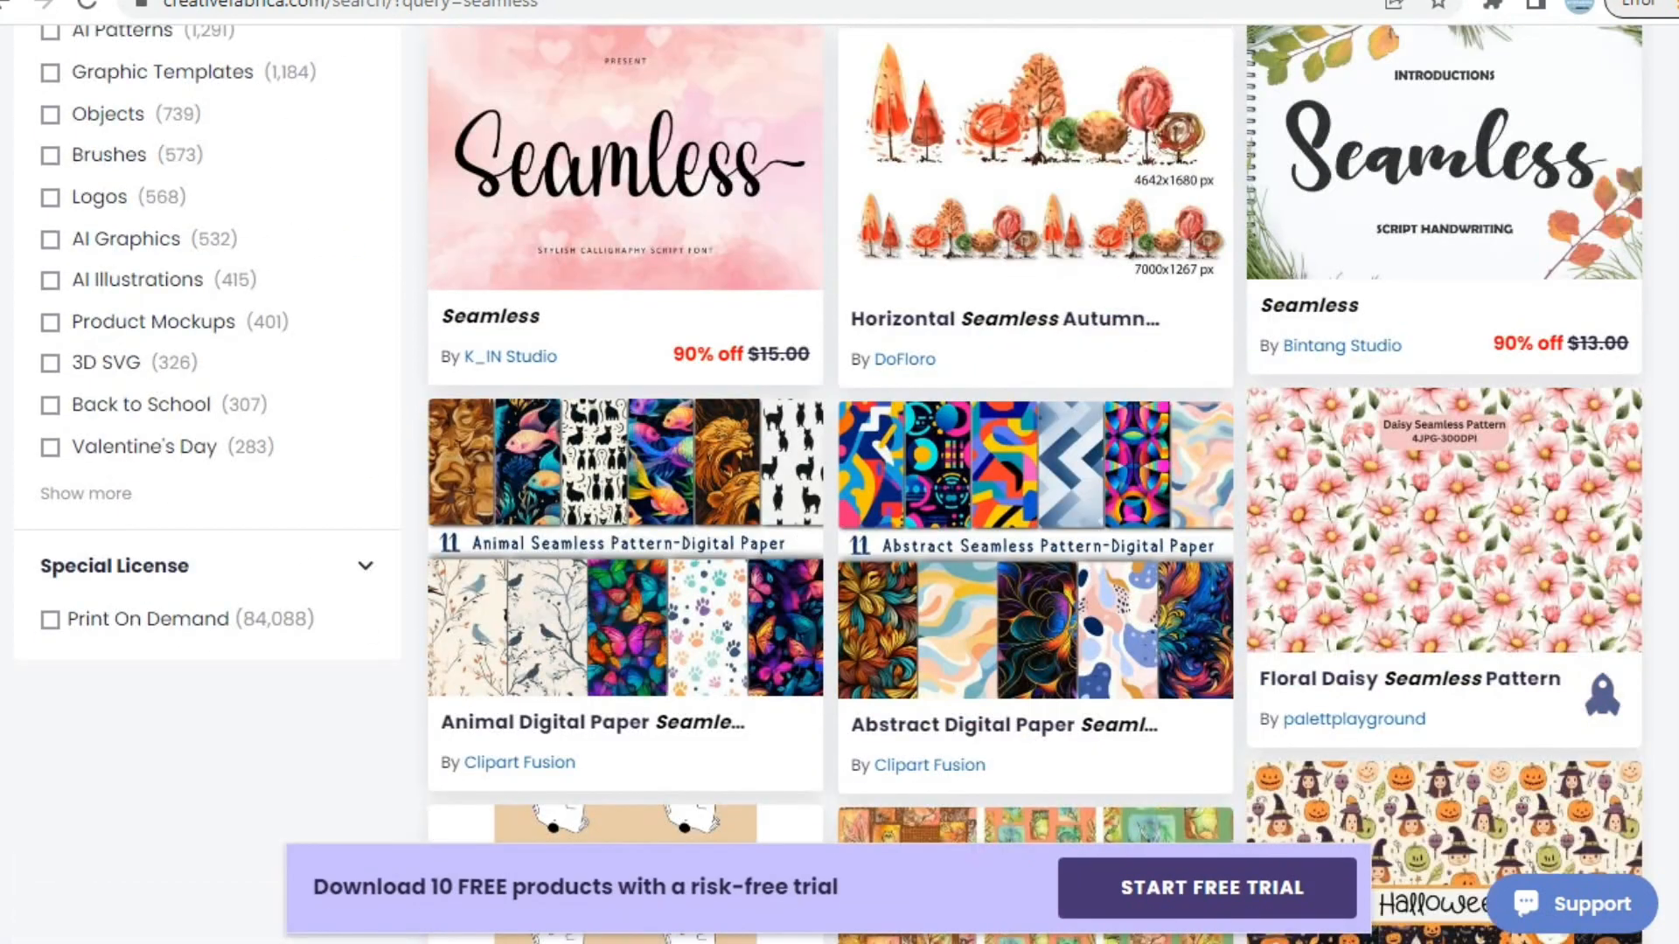
{"action": "scroll", "coordinate": [1034, 525], "scroll_direction": "up", "scroll_amount": 12}
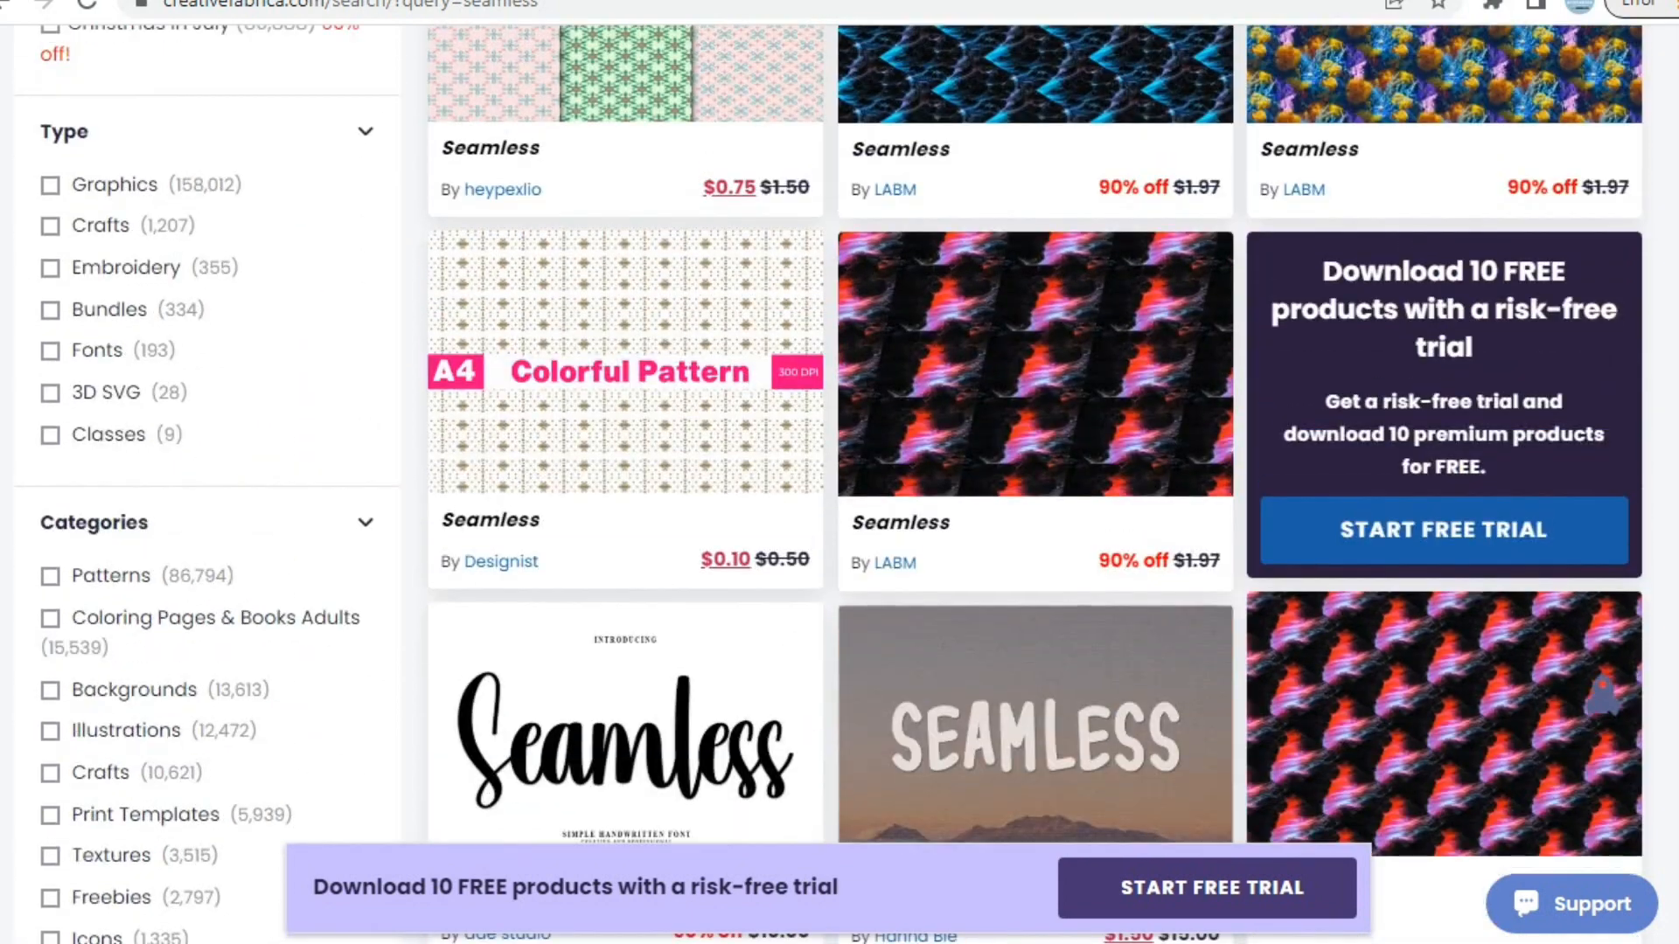
{"action": "scroll", "coordinate": [1034, 525], "scroll_direction": "down", "scroll_amount": 3}
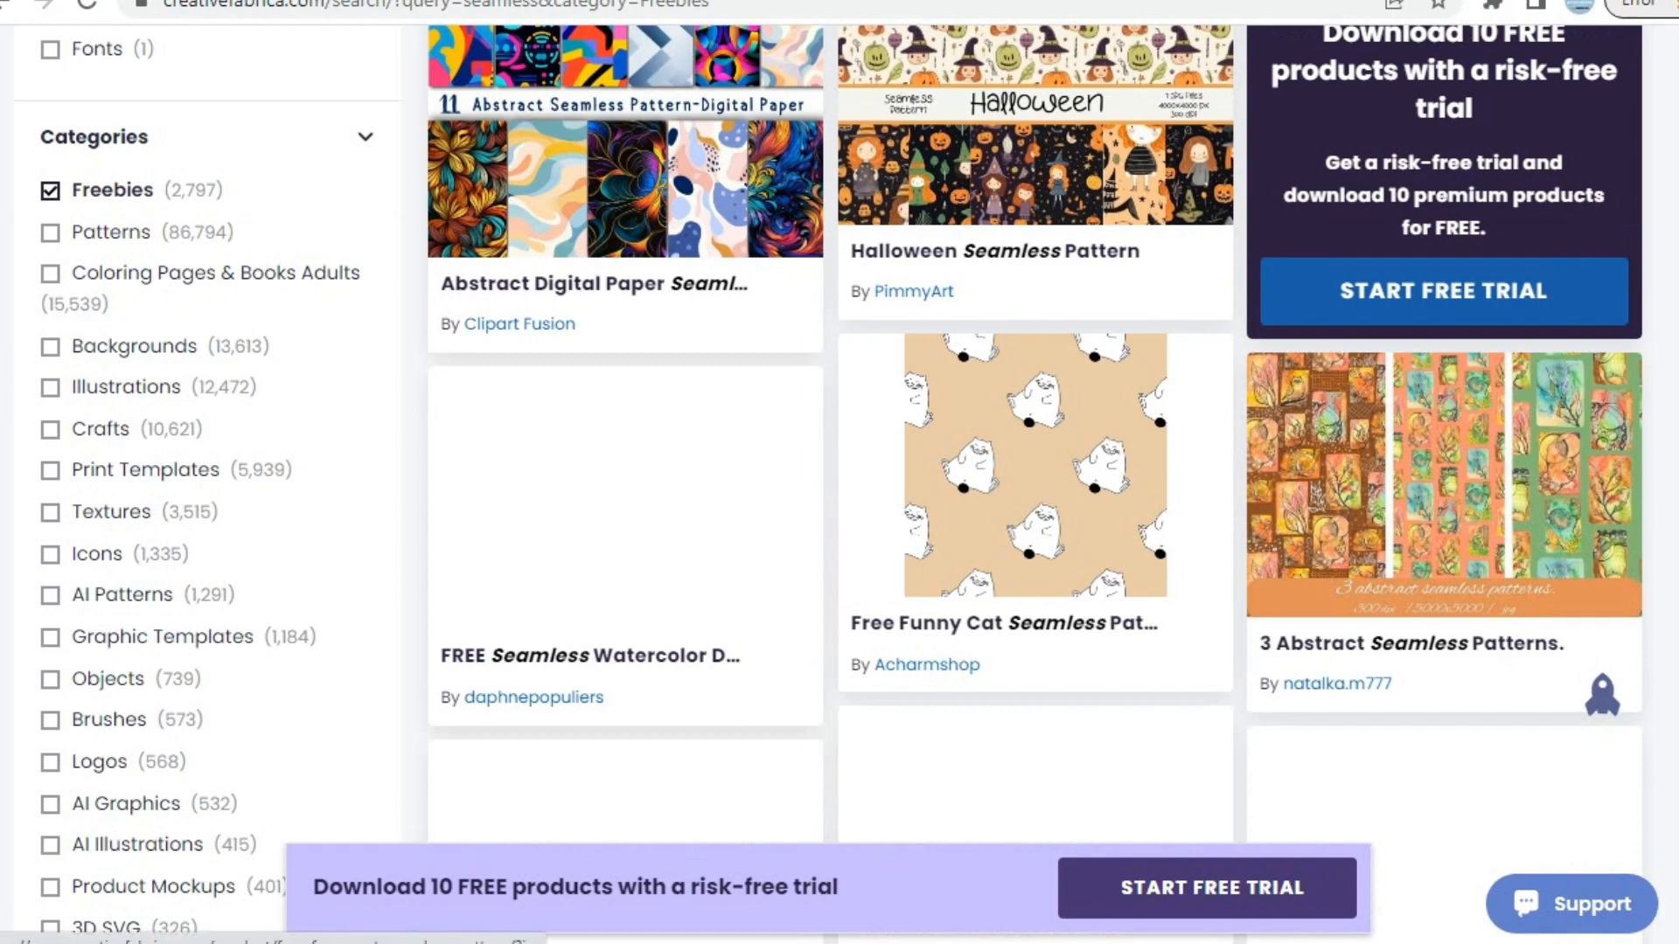
{"action": "scroll", "coordinate": [1035, 473], "scroll_direction": "up", "scroll_amount": 6}
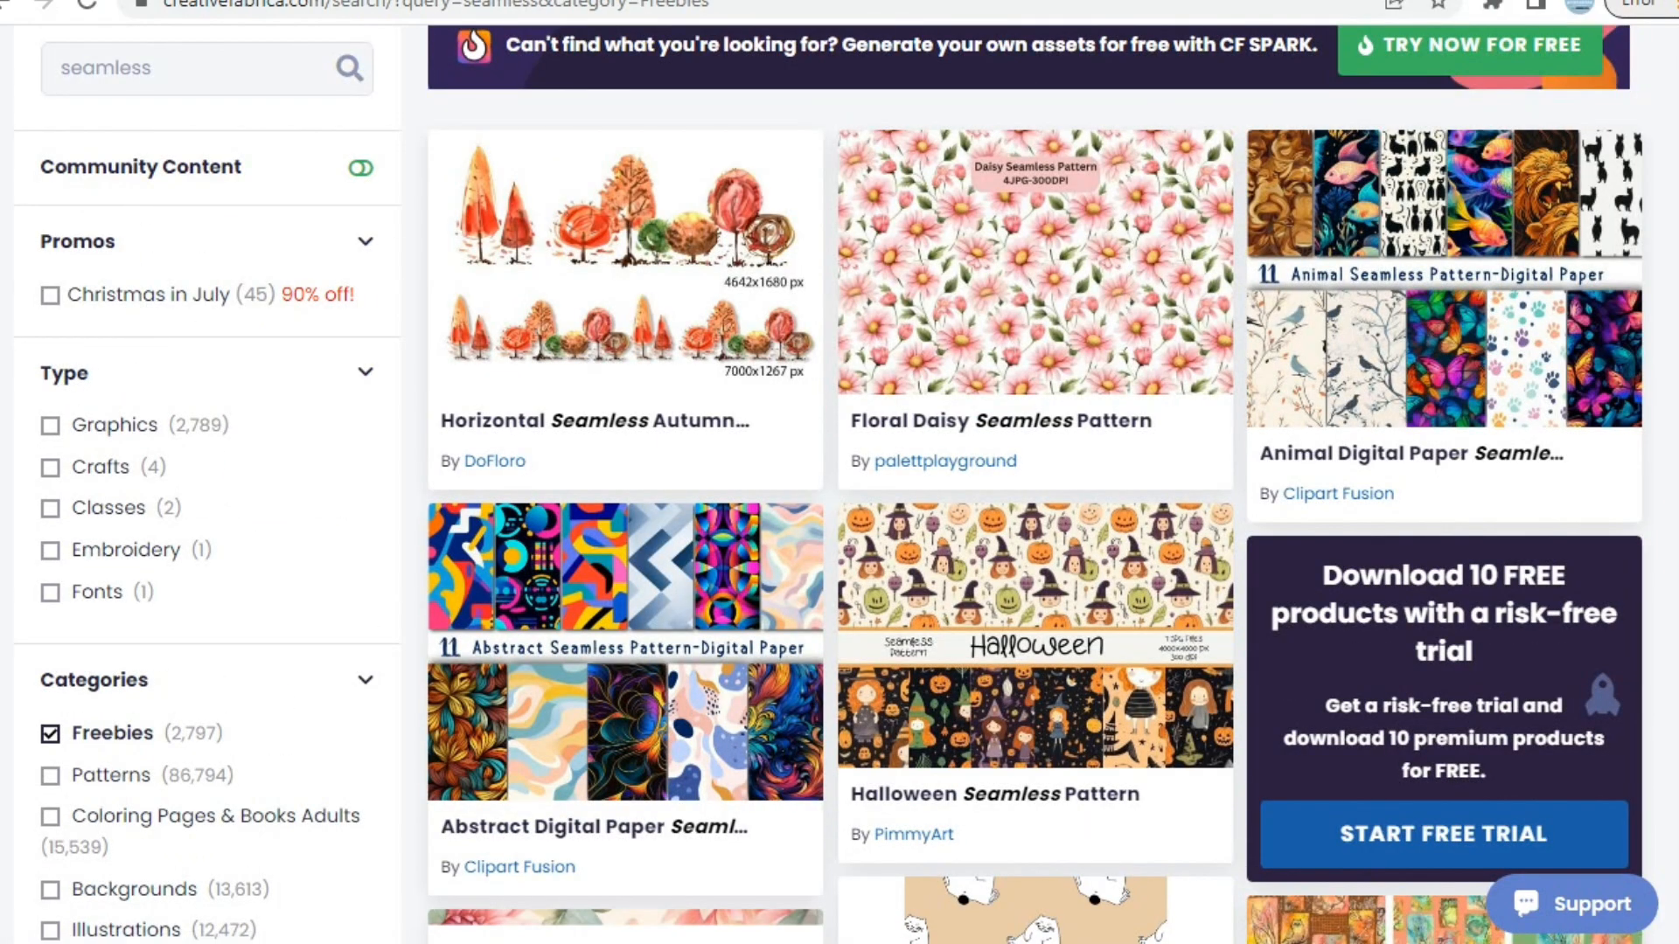
{"action": "scroll", "coordinate": [1034, 481], "scroll_direction": "down", "scroll_amount": 6}
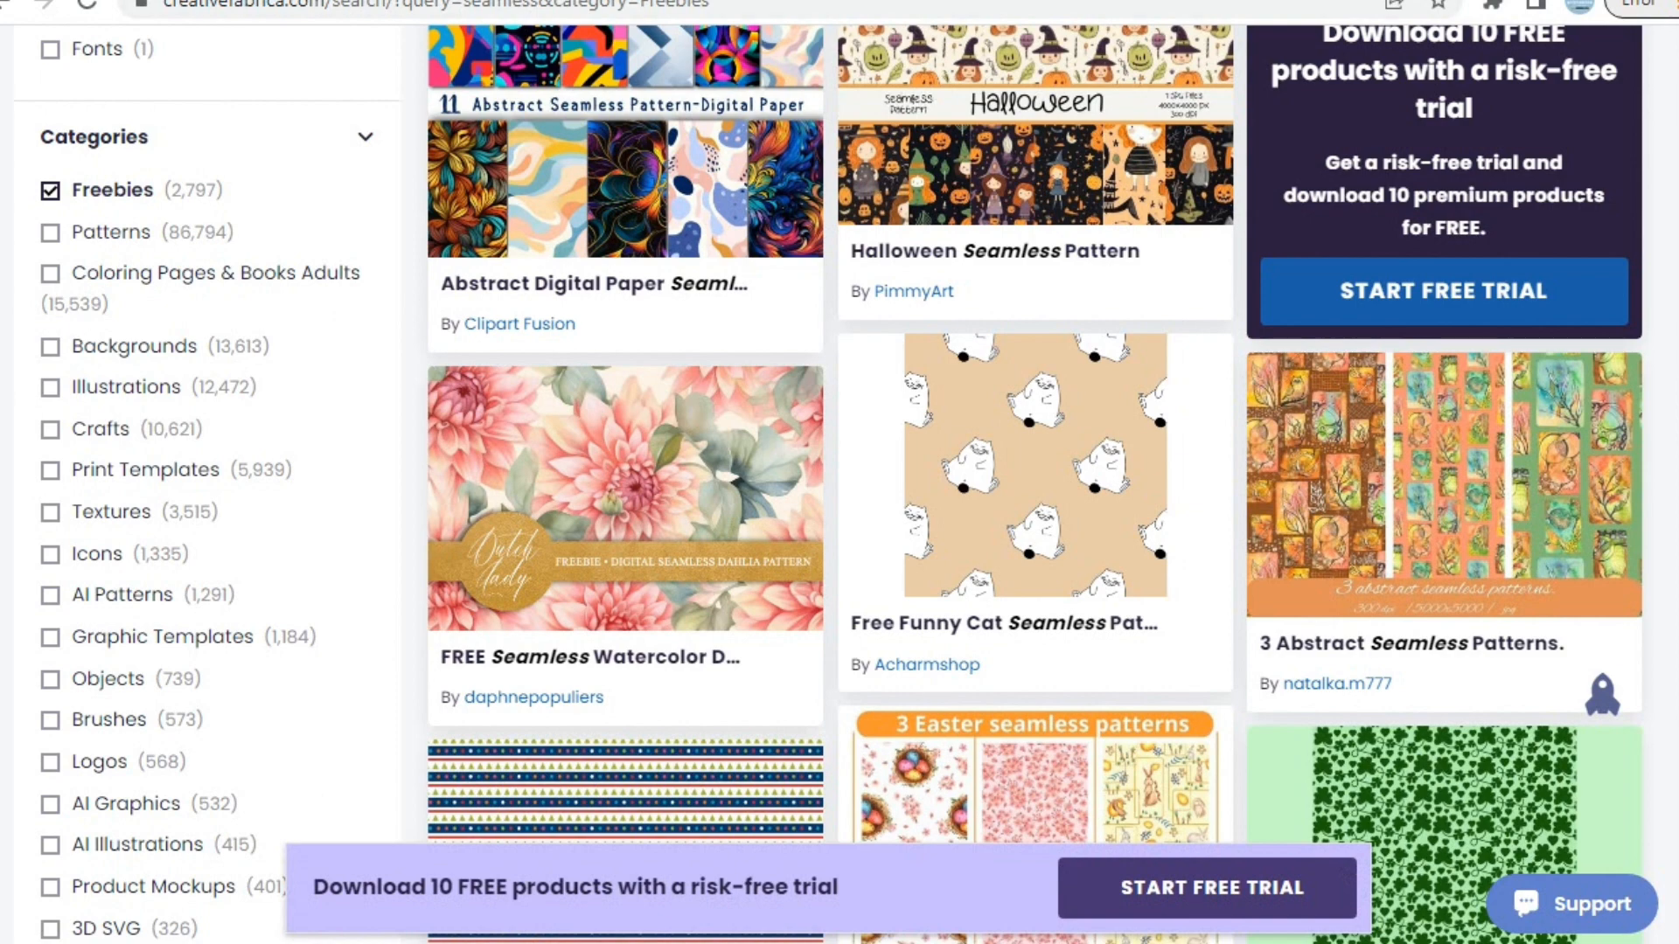
{"action": "scroll", "coordinate": [1035, 473], "scroll_direction": "down", "scroll_amount": 9}
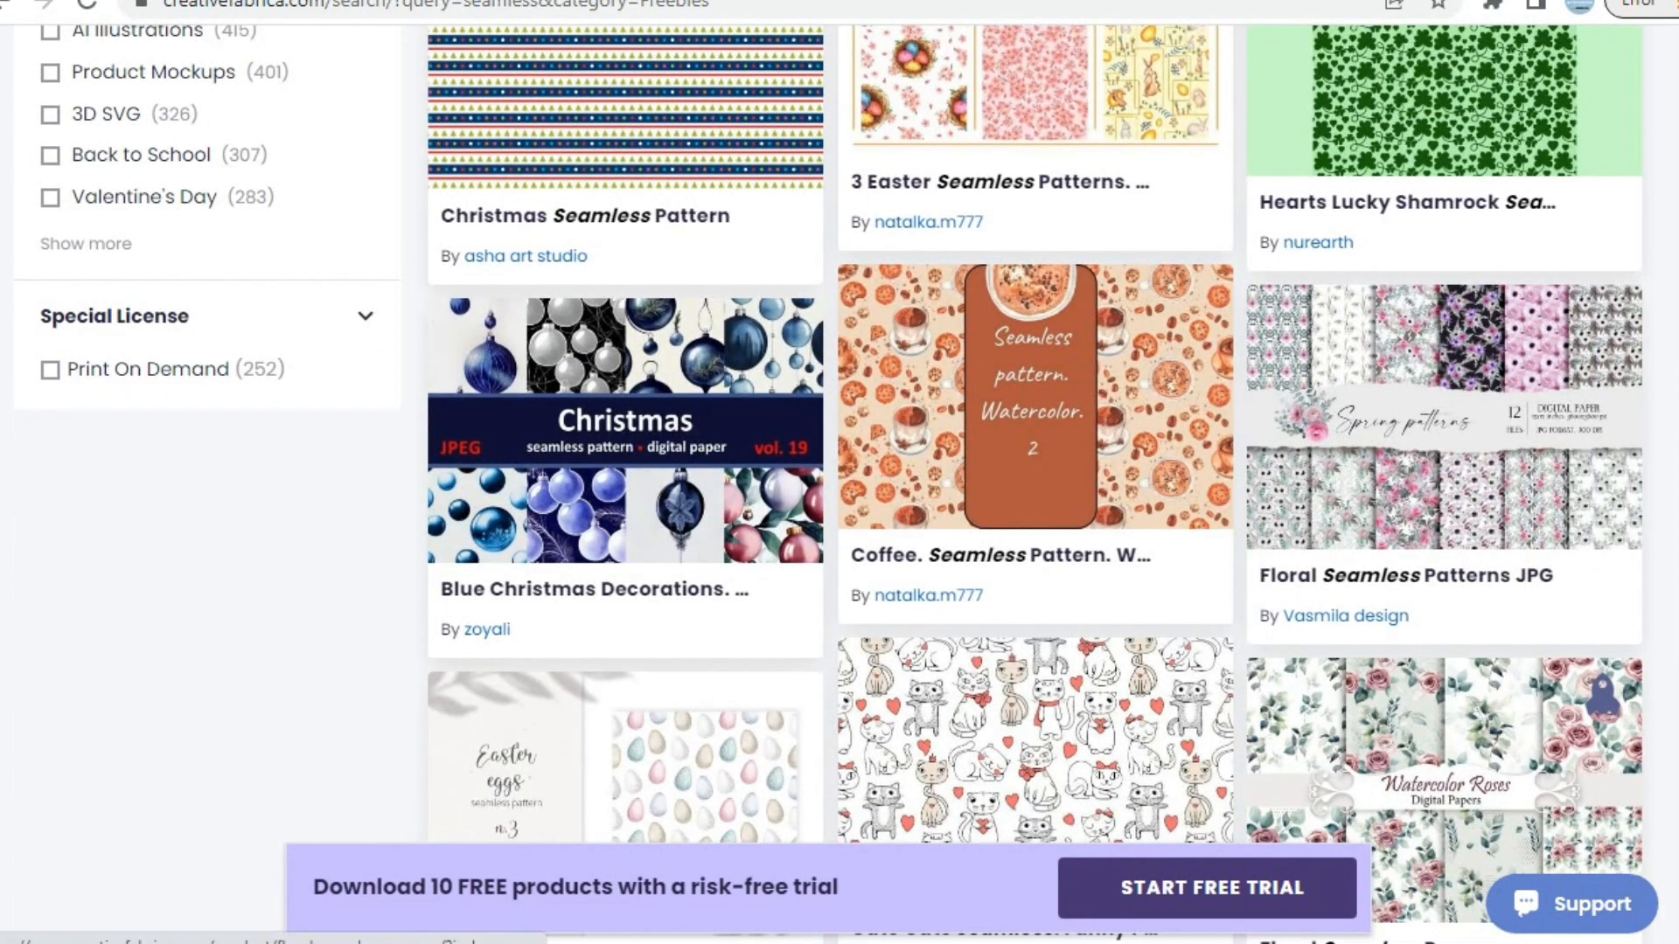
Run a new site search for "notebook cover"
{"action": "scroll", "coordinate": [726, 393], "scroll_direction": "up", "scroll_amount": 15}
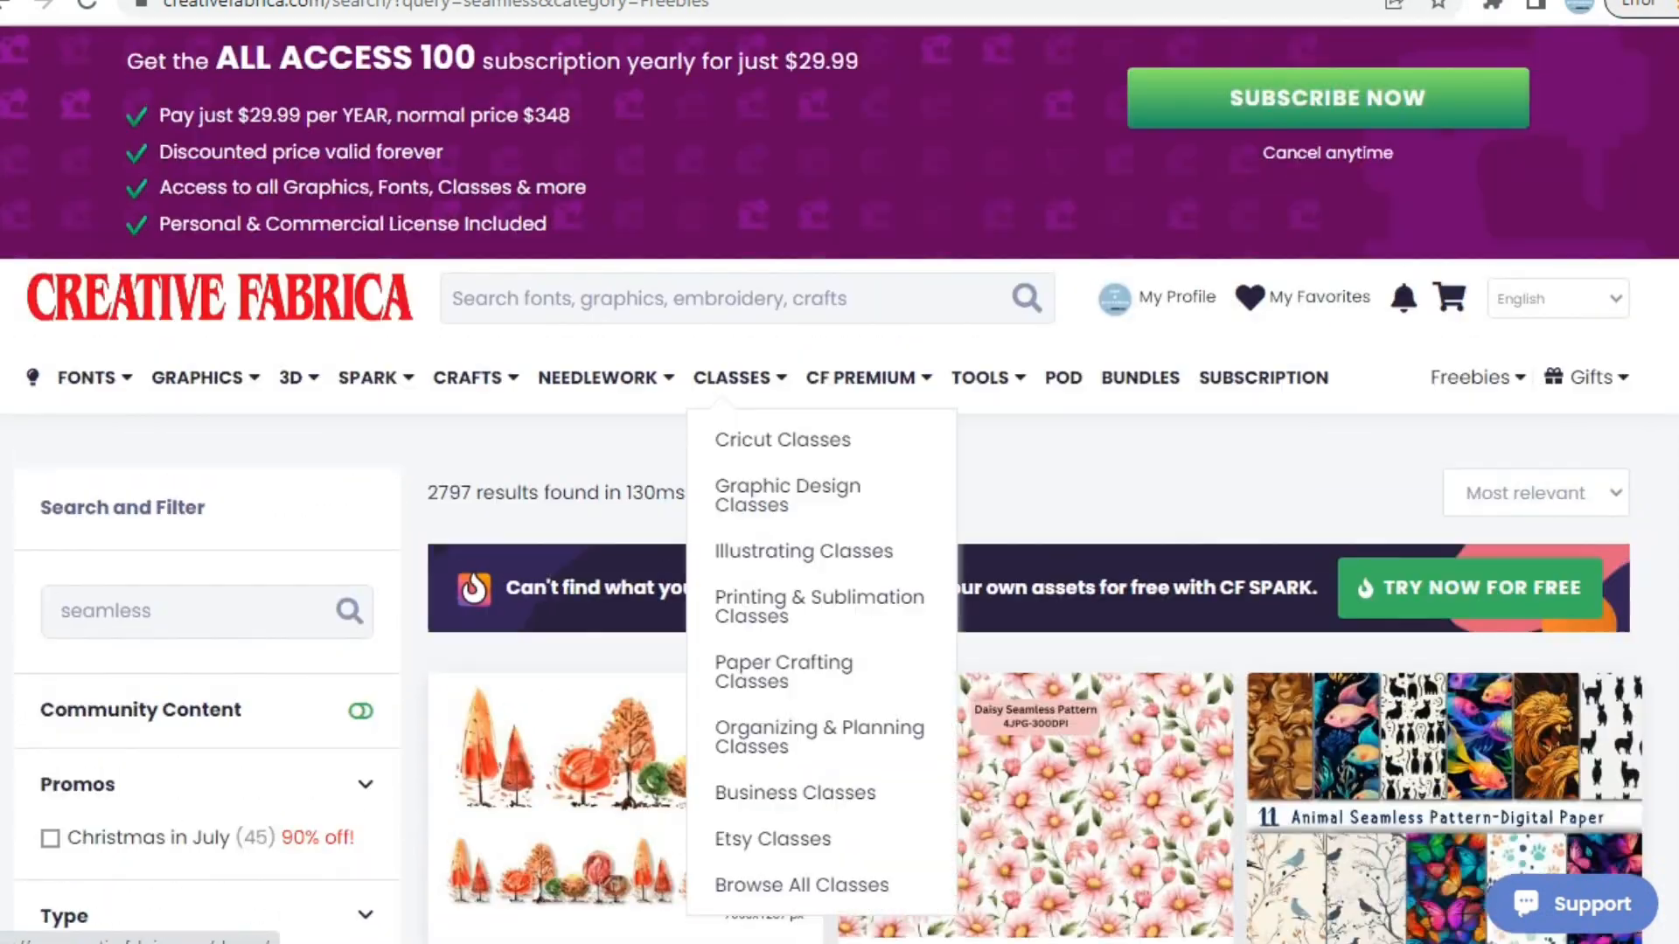
{"action": "left_click", "coordinate": [457, 299]}
{"action": "type", "text": "no"}
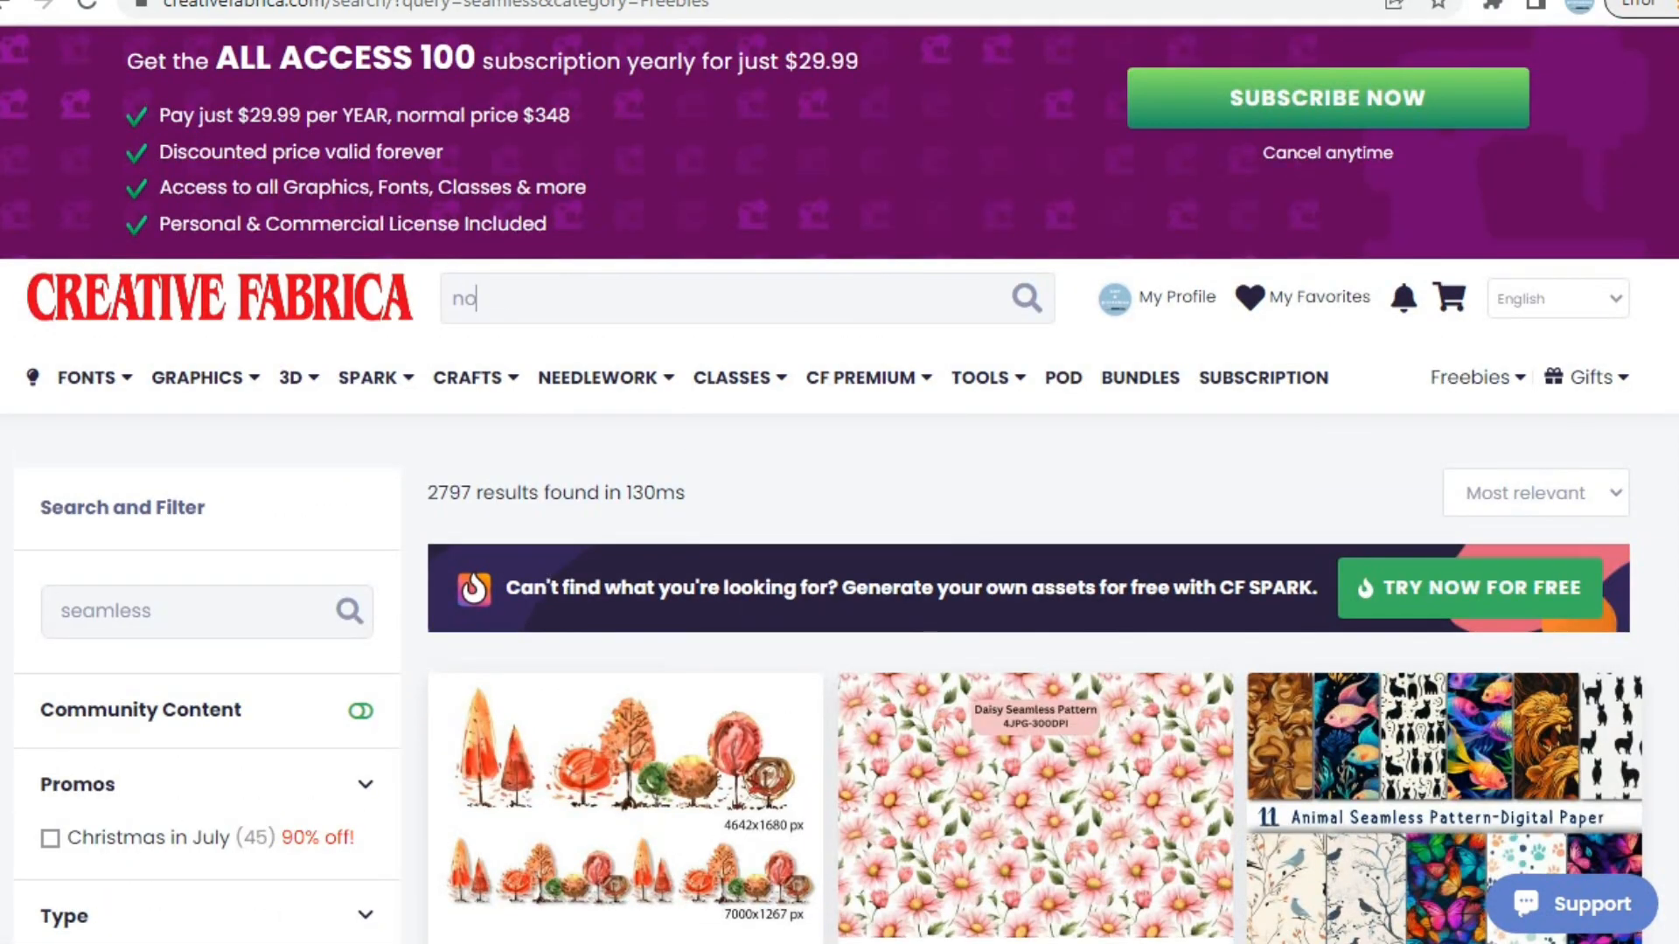
{"action": "type", "text": "tebook"}
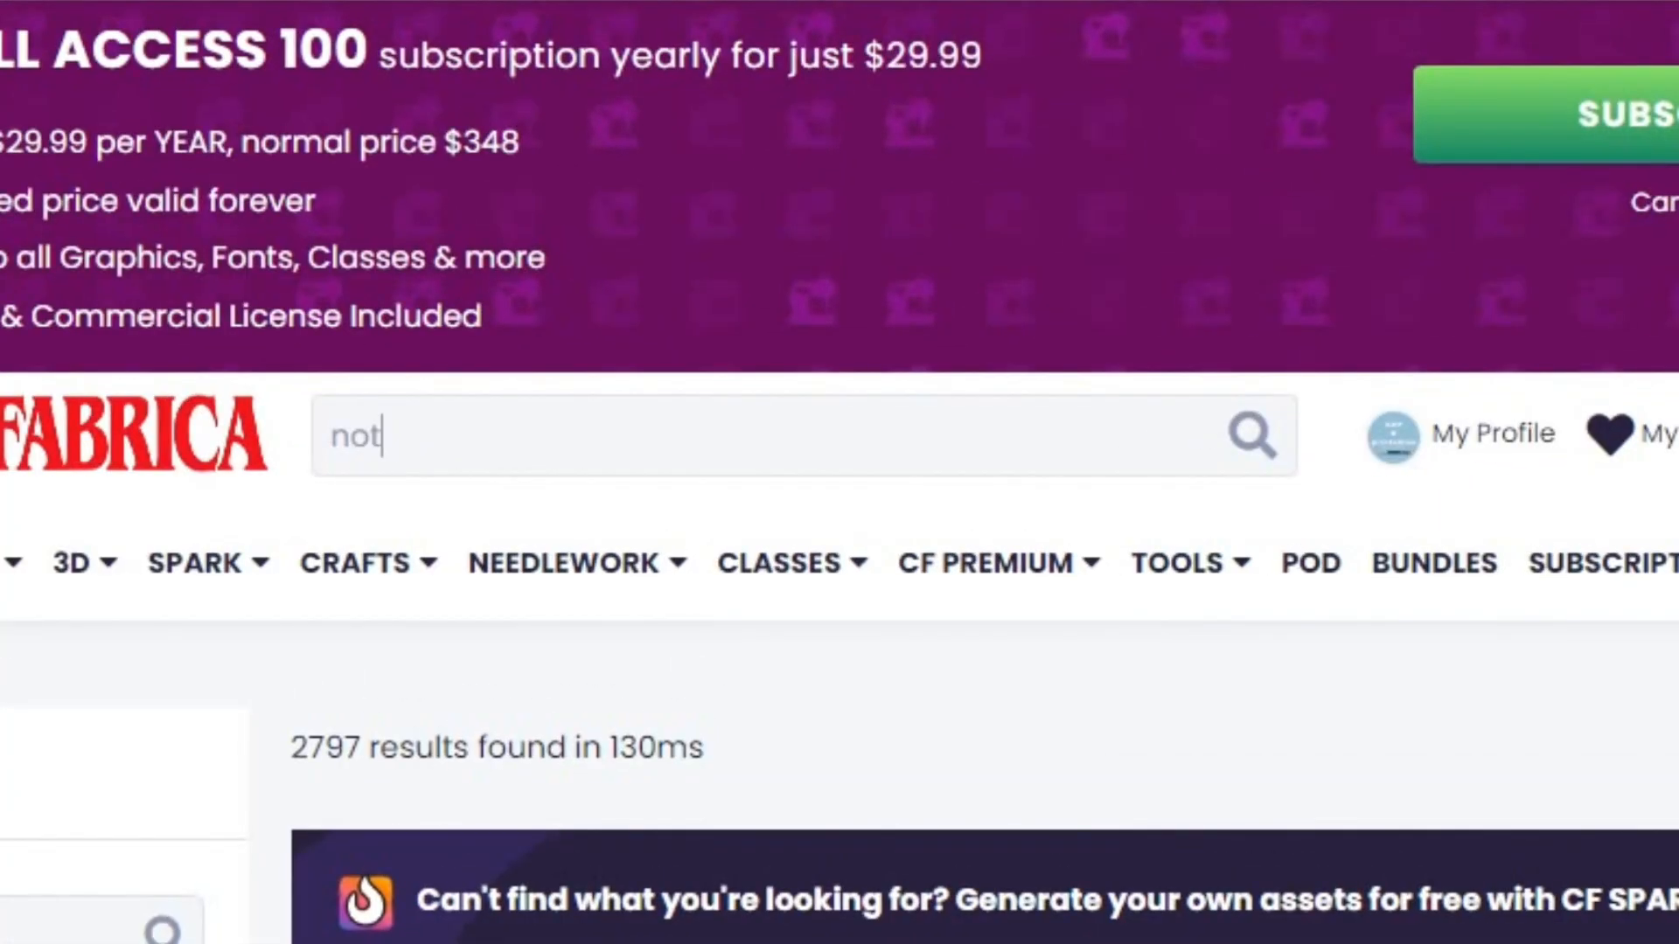
{"action": "type", "text": "ebook"}
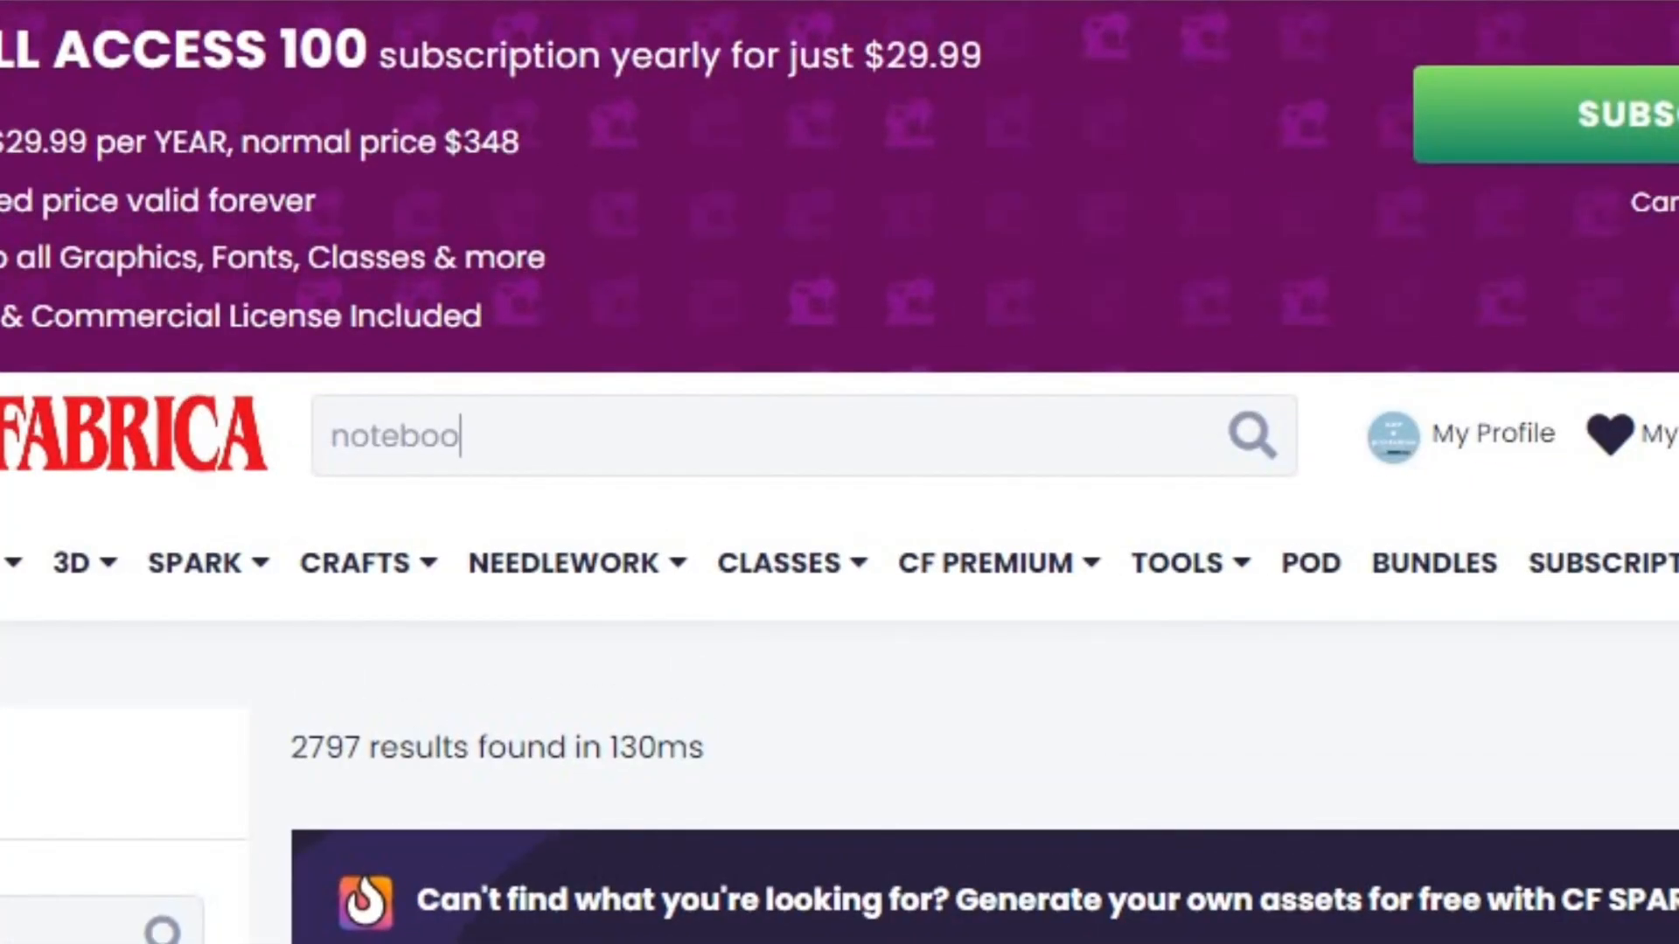
{"action": "type", "text": " cover"}
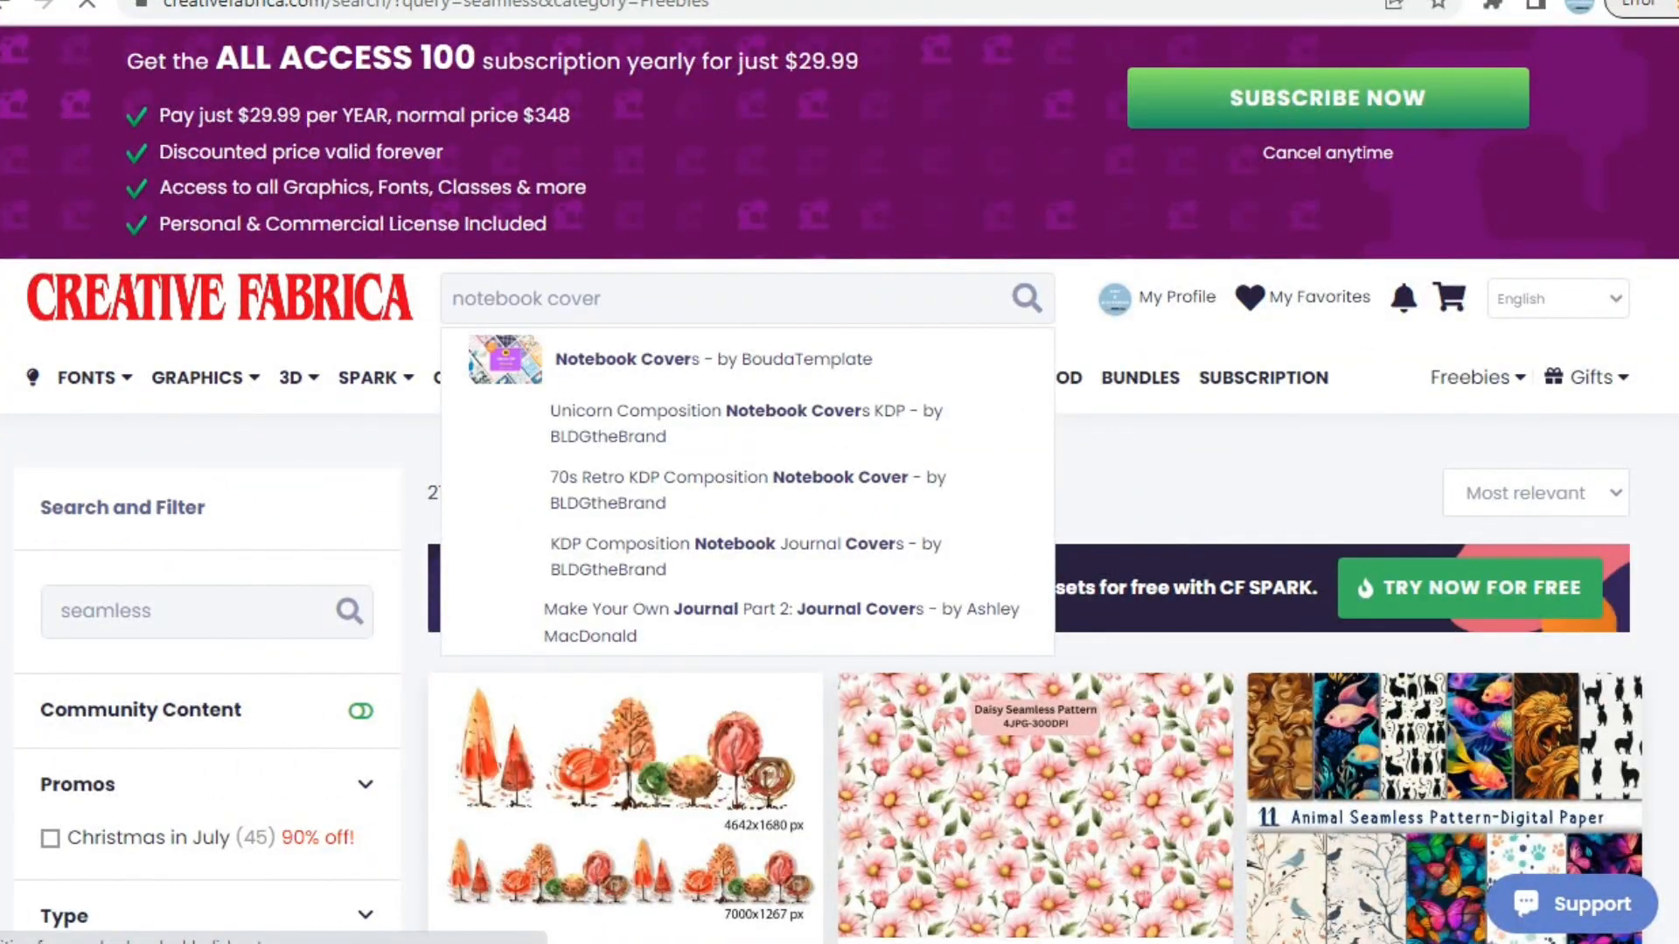
{"action": "key", "text": "Return"}
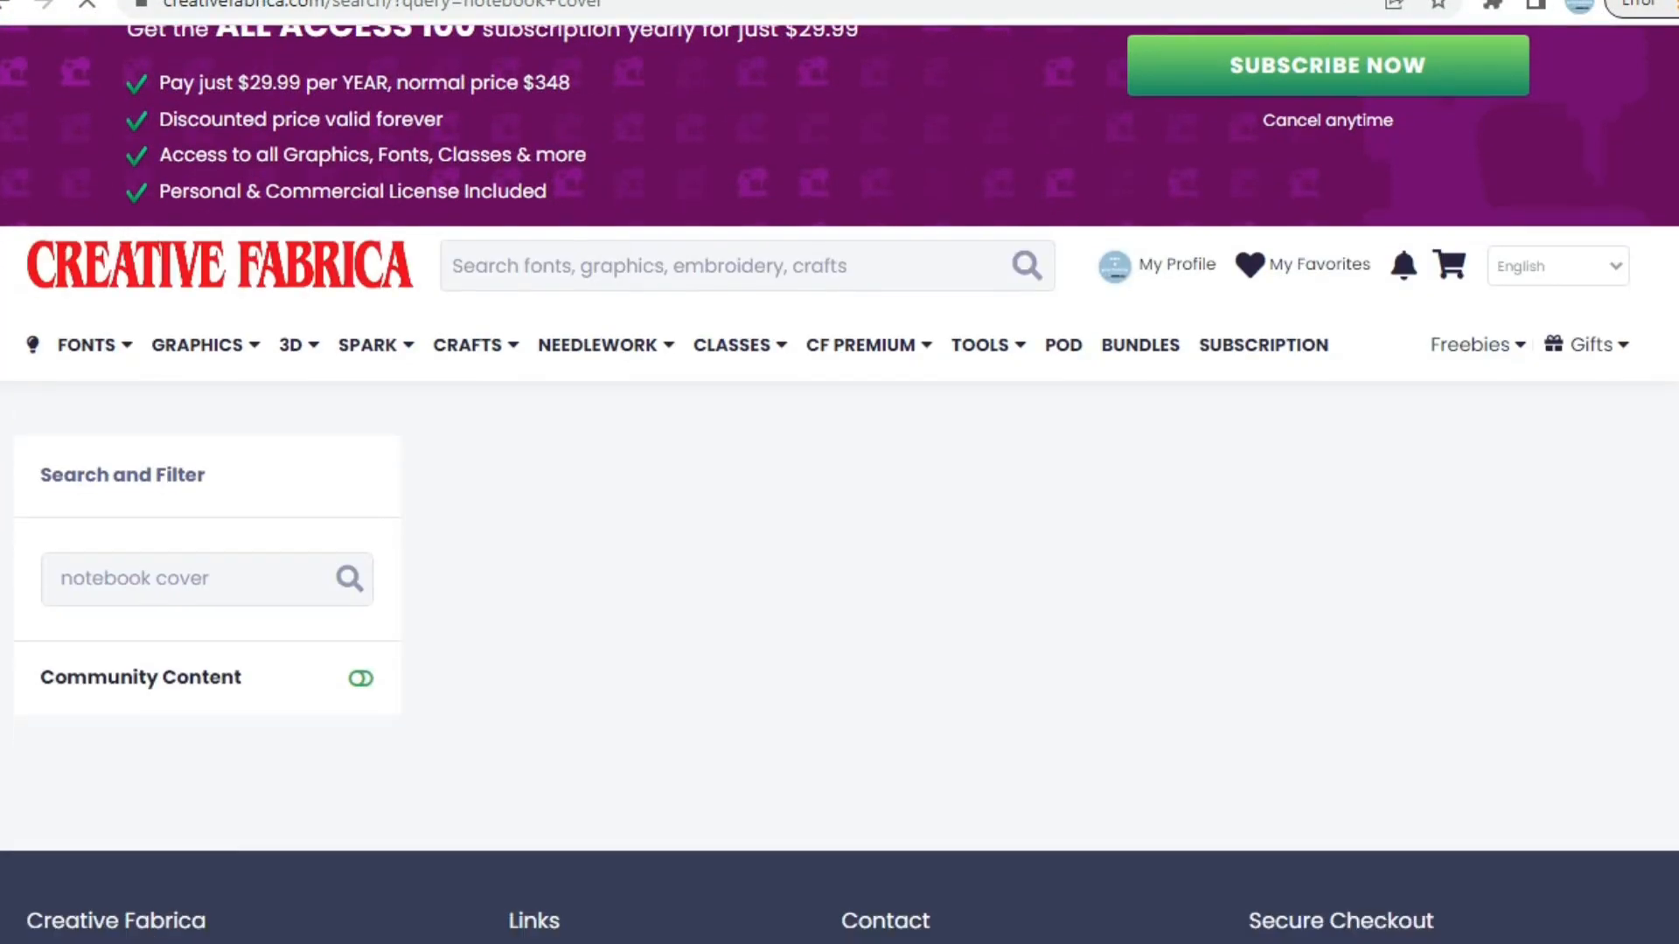
Limit the notebook cover results to the Freebies category and browse the free cover designs
{"action": "scroll", "coordinate": [839, 472], "scroll_direction": "down", "scroll_amount": 3}
{"action": "scroll", "coordinate": [840, 472], "scroll_direction": "down", "scroll_amount": 8}
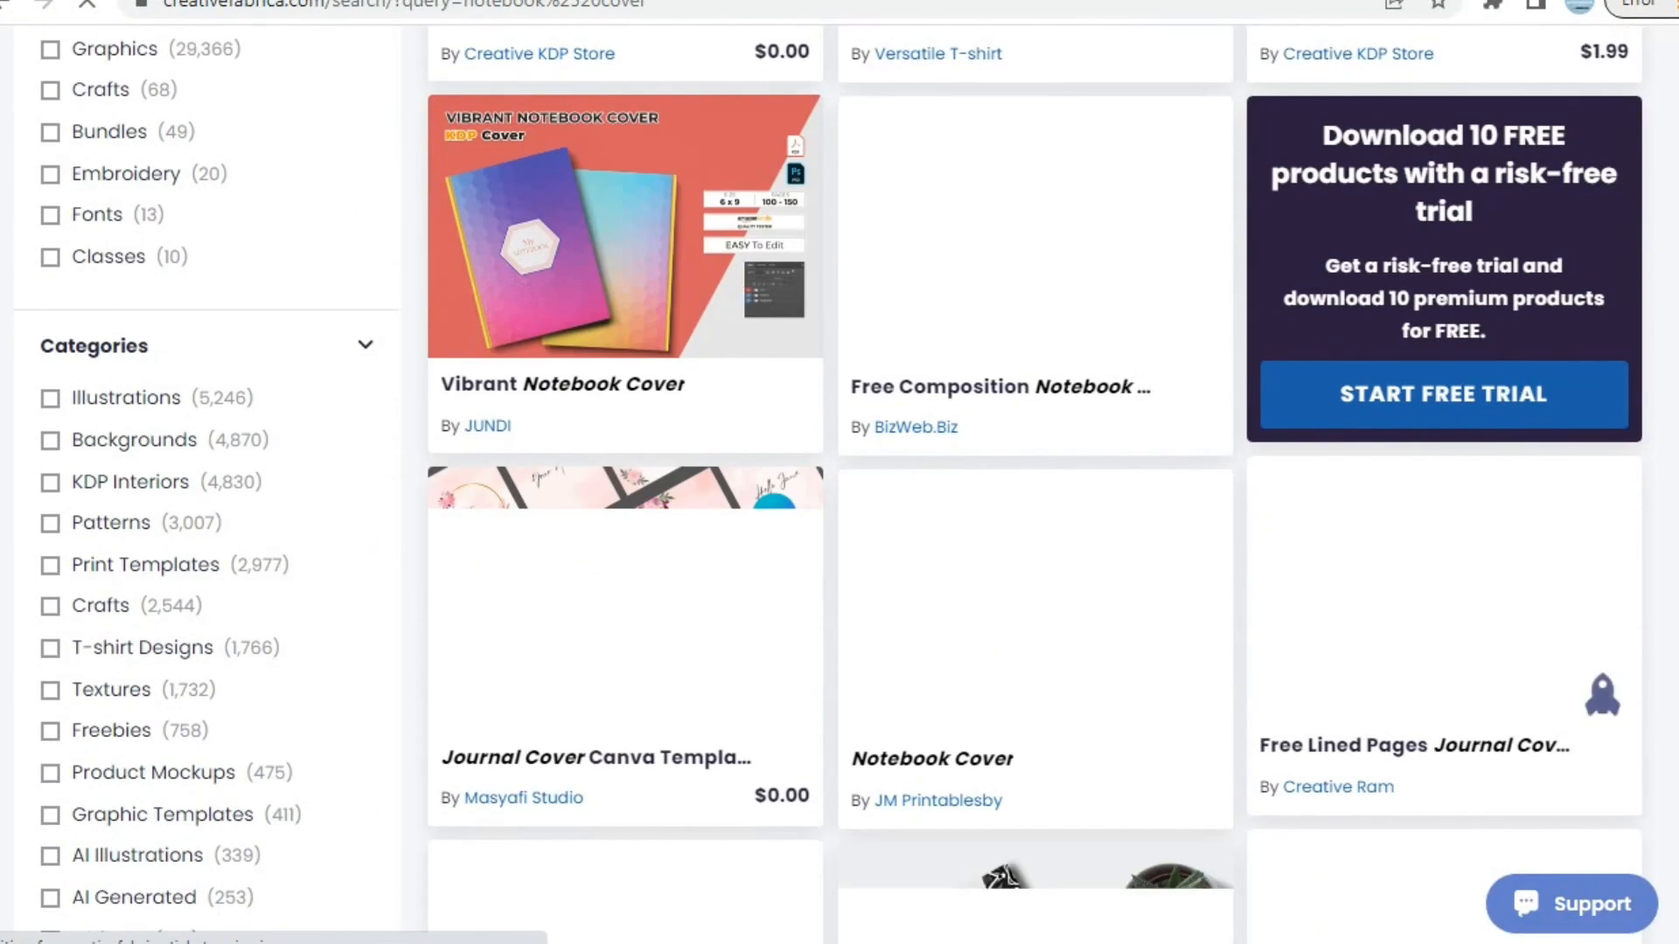
{"action": "left_click", "coordinate": [51, 731]}
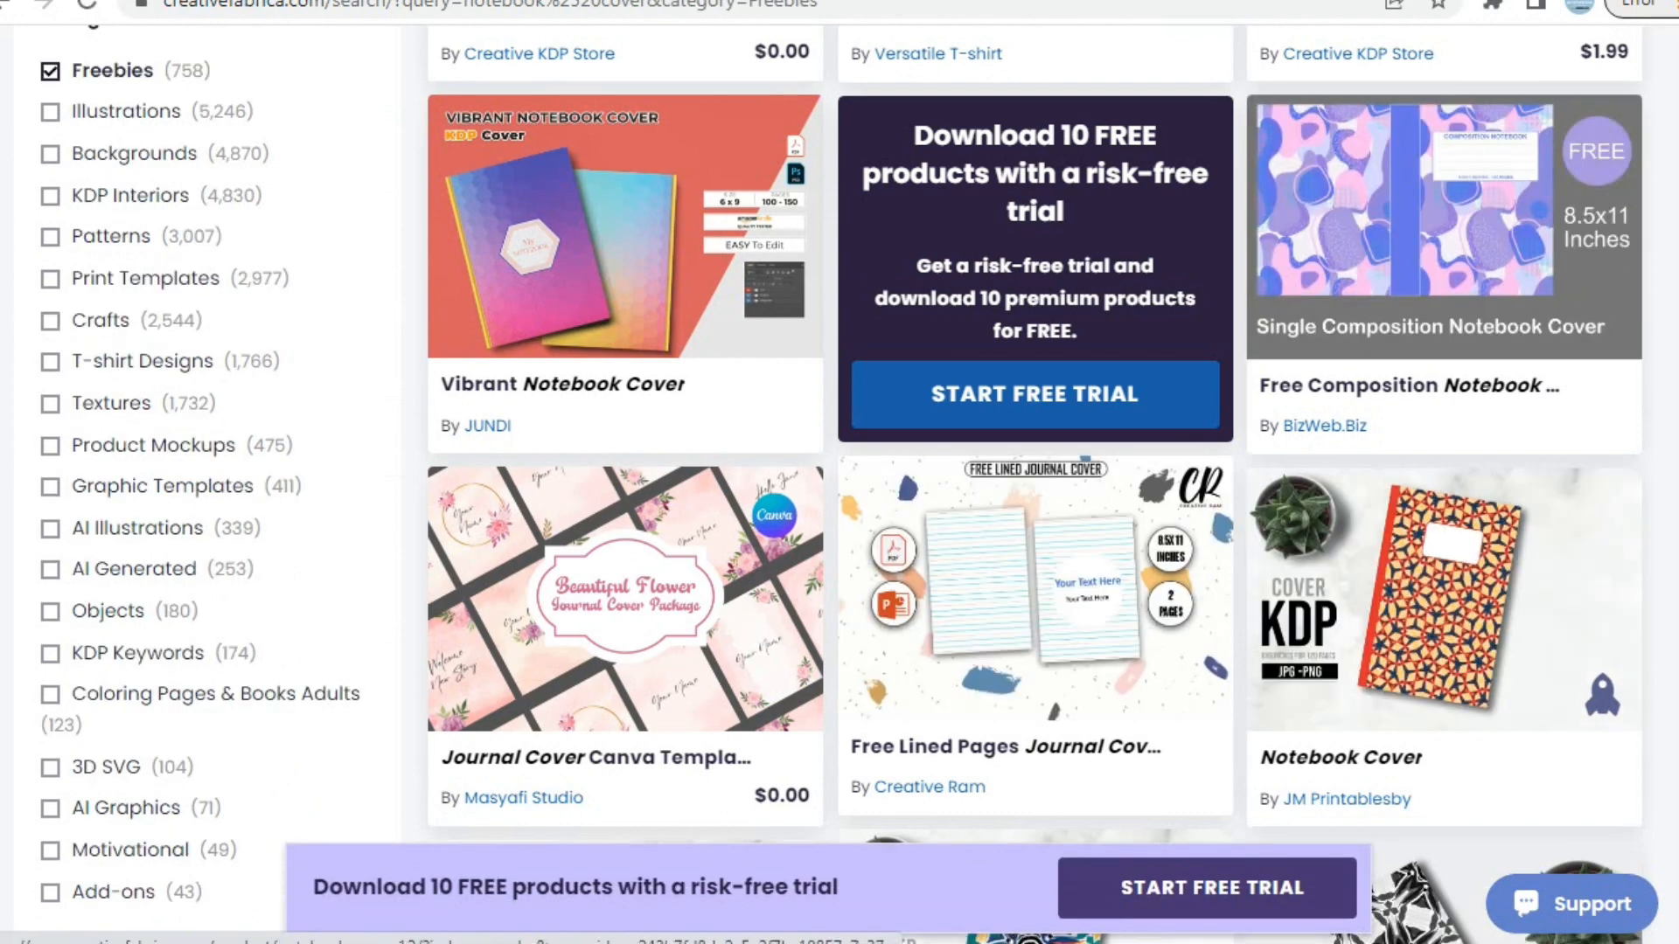
{"action": "scroll", "coordinate": [839, 472], "scroll_direction": "down", "scroll_amount": 20}
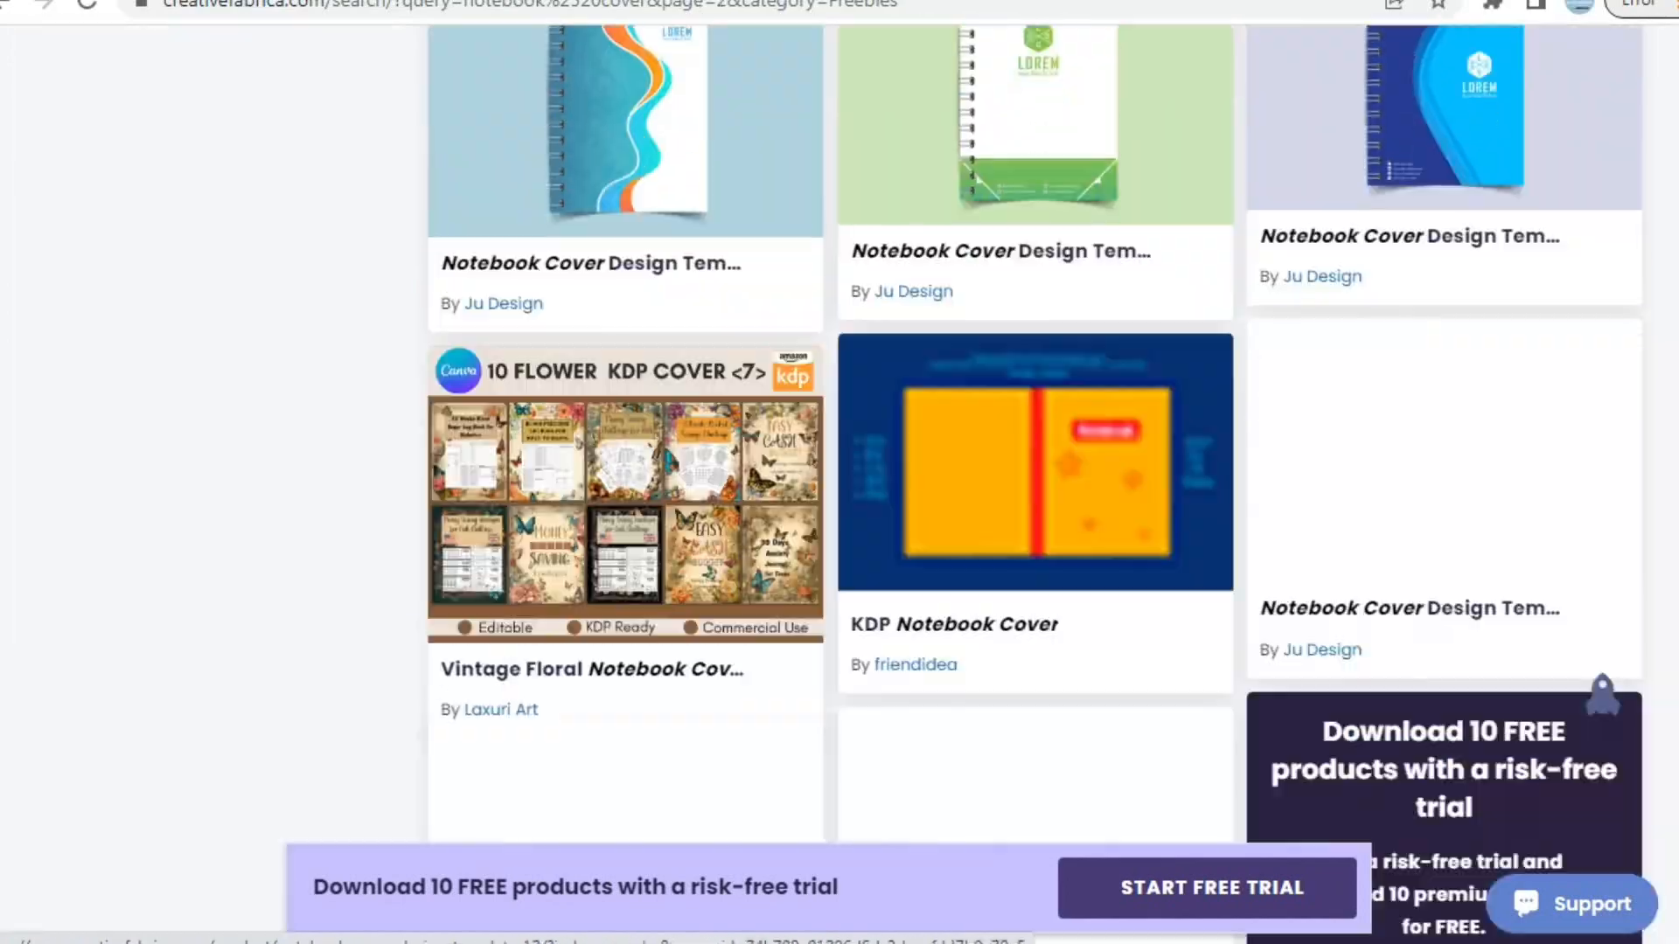
Browse further through the free notebook cover designs and the free seamless patterns
{"action": "scroll", "coordinate": [1602, 697], "scroll_direction": "down", "scroll_amount": 20}
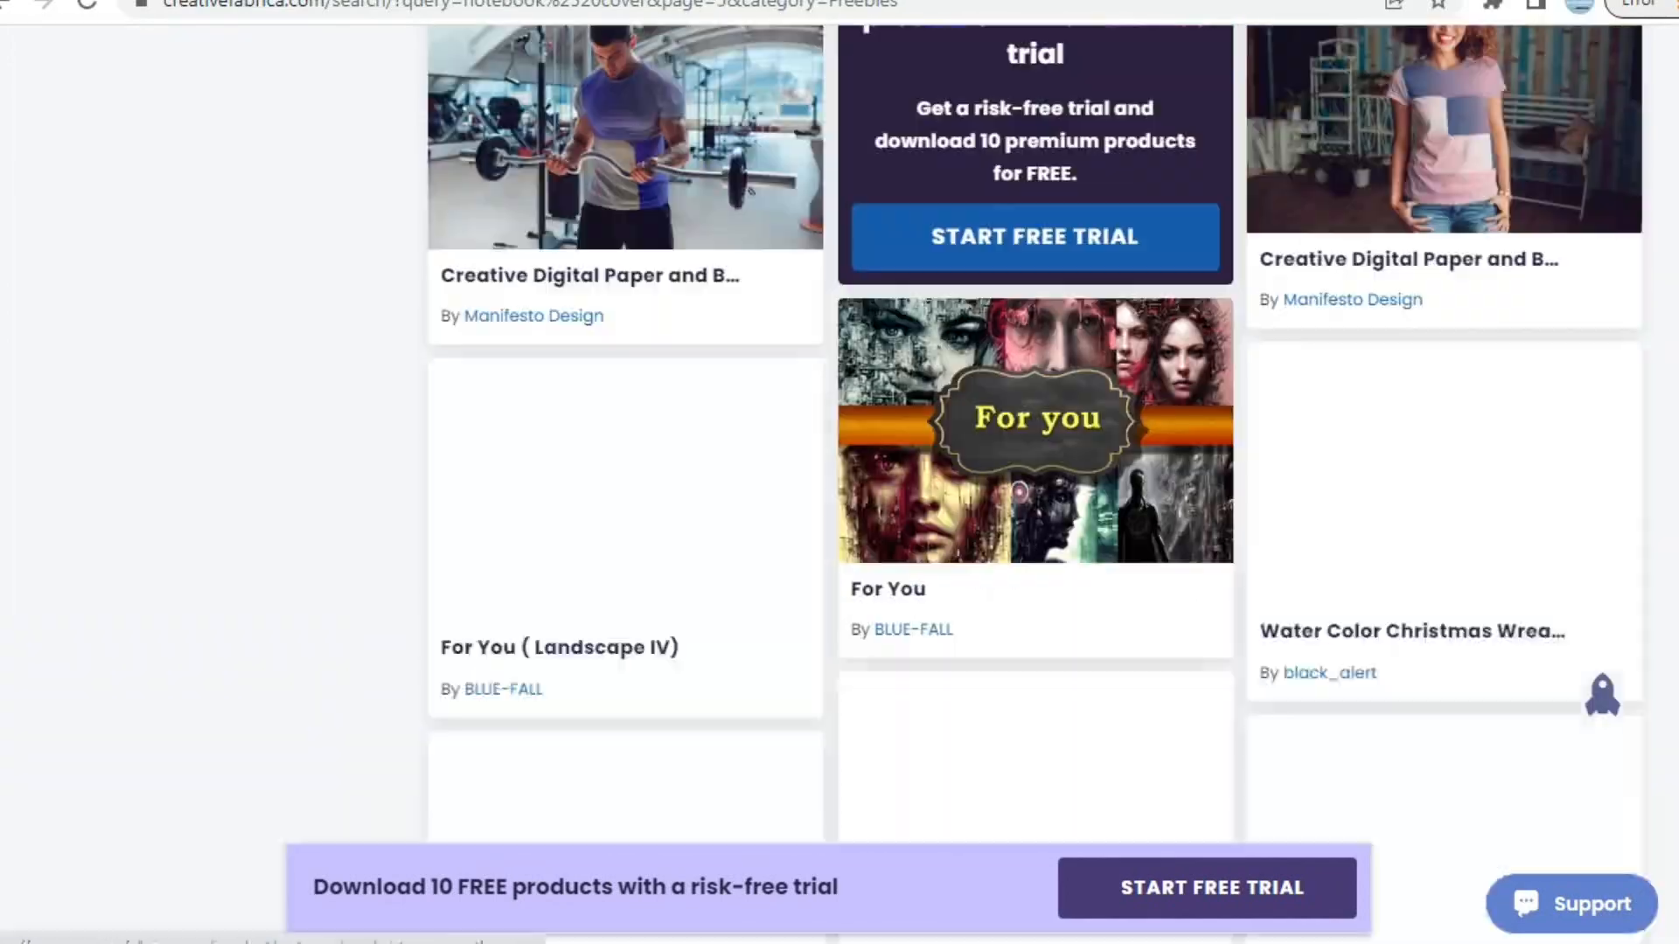
{"action": "scroll", "coordinate": [1036, 262], "scroll_direction": "up", "scroll_amount": 20}
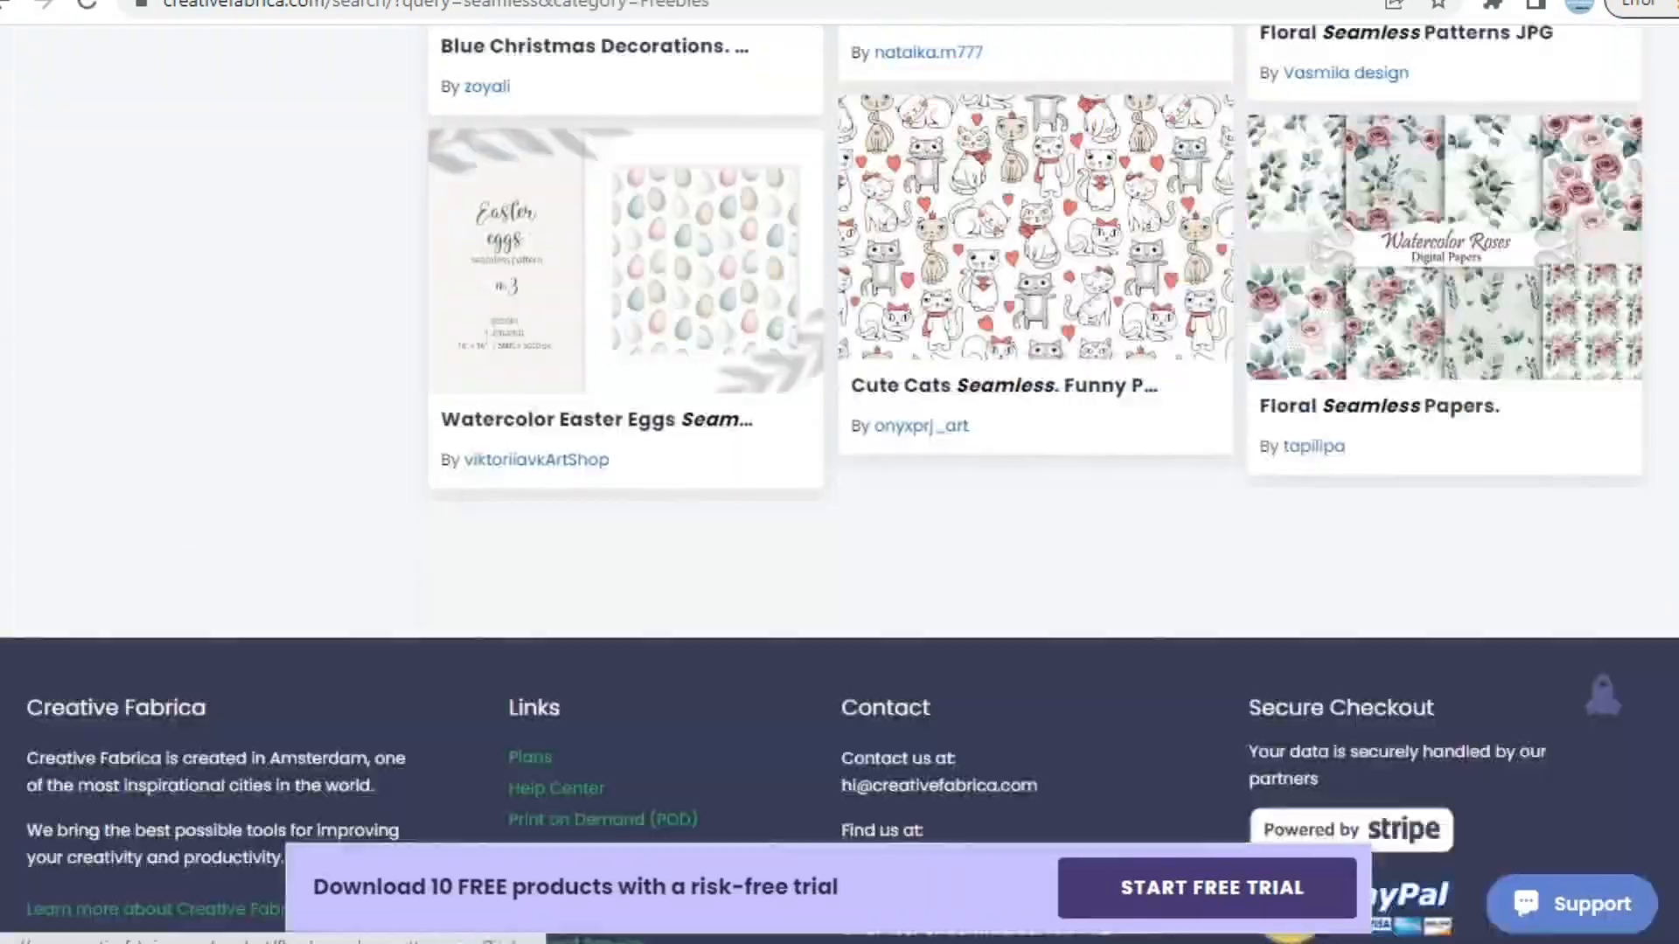
{"action": "scroll", "coordinate": [1602, 697], "scroll_direction": "up", "scroll_amount": 10}
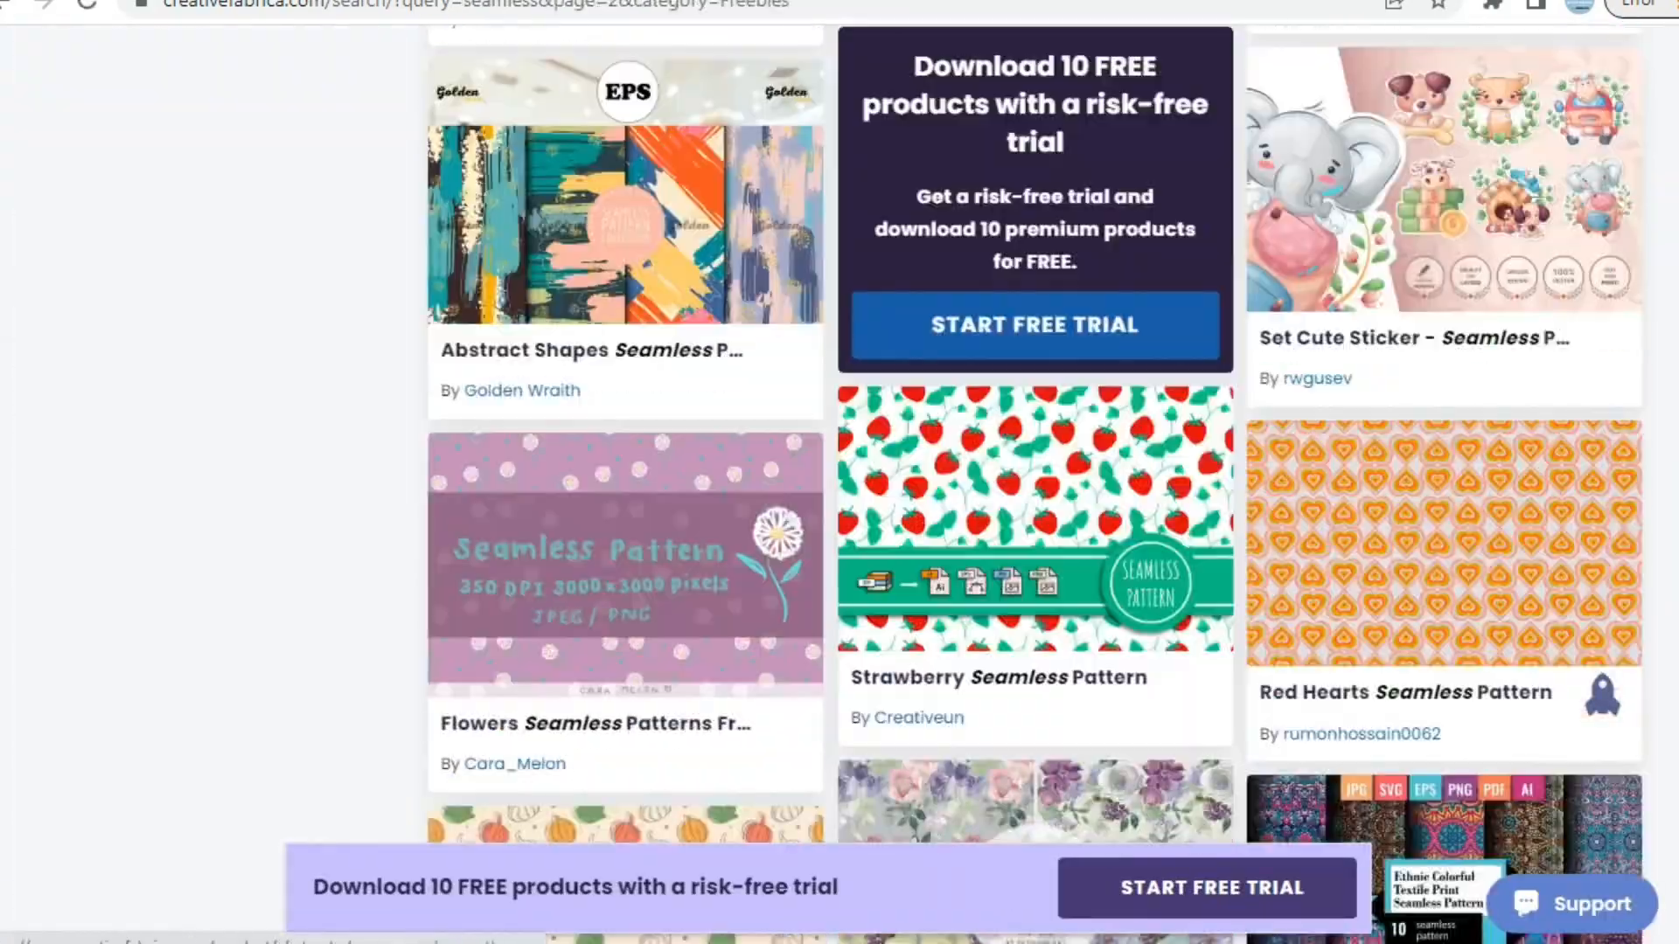
{"action": "scroll", "coordinate": [1443, 560], "scroll_direction": "down", "scroll_amount": 12}
{"action": "scroll", "coordinate": [1443, 560], "scroll_direction": "up", "scroll_amount": 20}
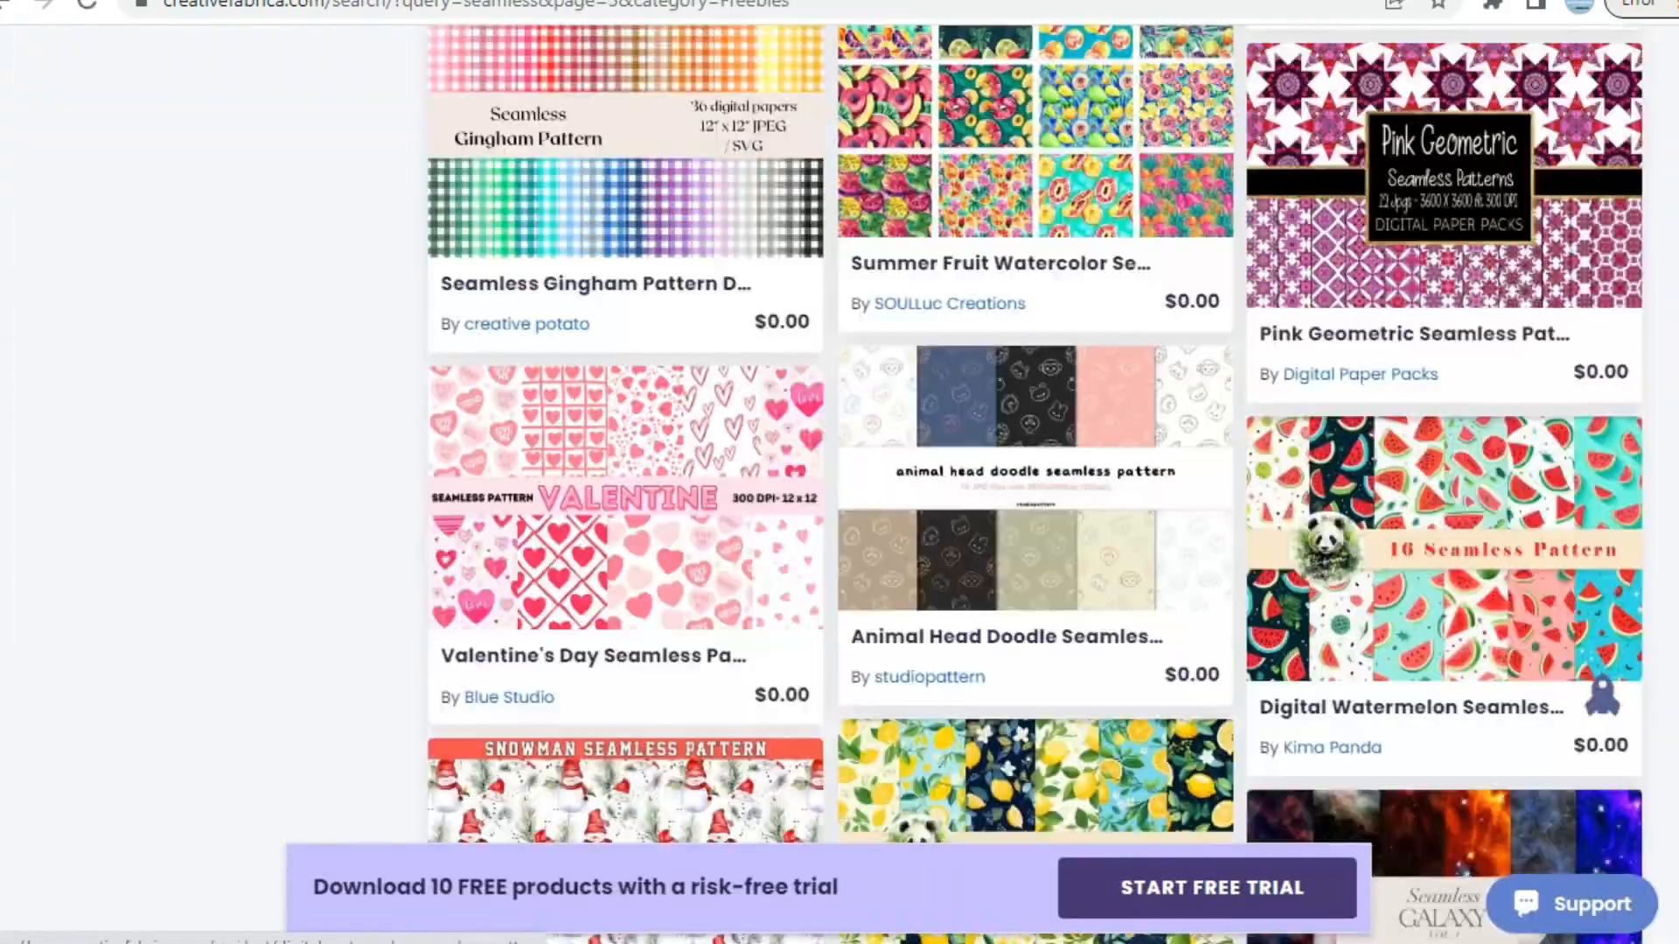
{"action": "scroll", "coordinate": [1443, 560], "scroll_direction": "down", "scroll_amount": 20}
{"action": "scroll", "coordinate": [1442, 560], "scroll_direction": "up", "scroll_amount": 20}
Search the site for "animal", limit the results to Freebies and browse the free animal graphics
{"action": "left_click", "coordinate": [612, 297]}
{"action": "type", "text": "animal"}
{"action": "key", "text": "Return"}
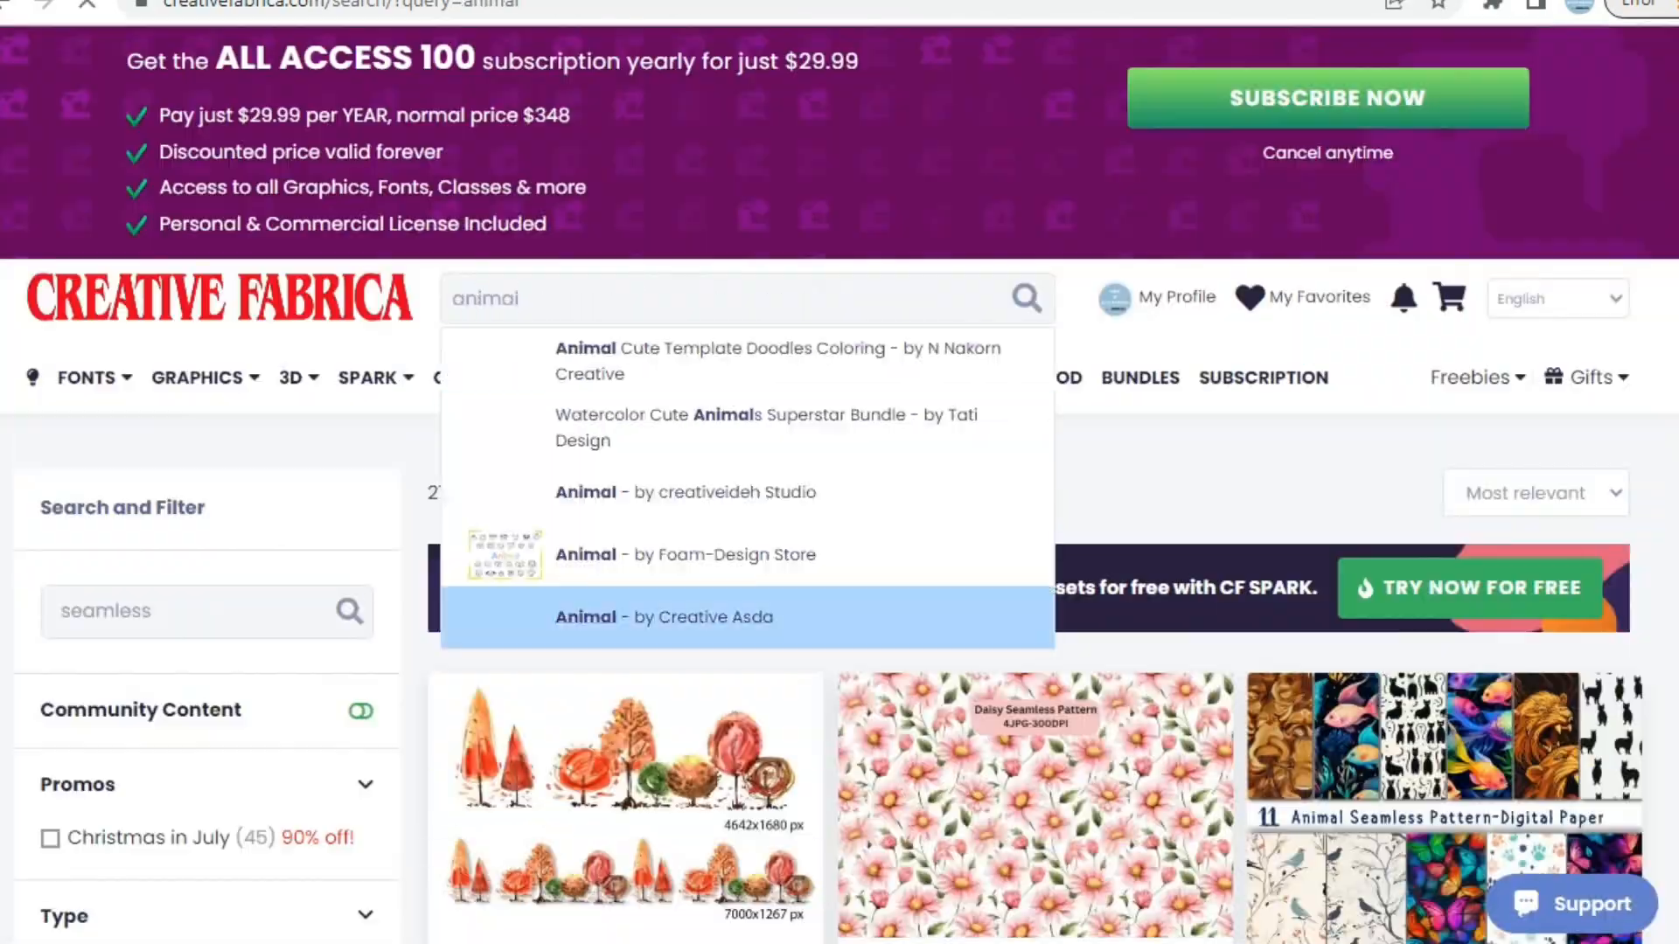
{"action": "scroll", "coordinate": [210, 524], "scroll_direction": "down", "scroll_amount": 12}
{"action": "left_click", "coordinate": [111, 437]}
{"action": "scroll", "coordinate": [1035, 472], "scroll_direction": "down", "scroll_amount": 20}
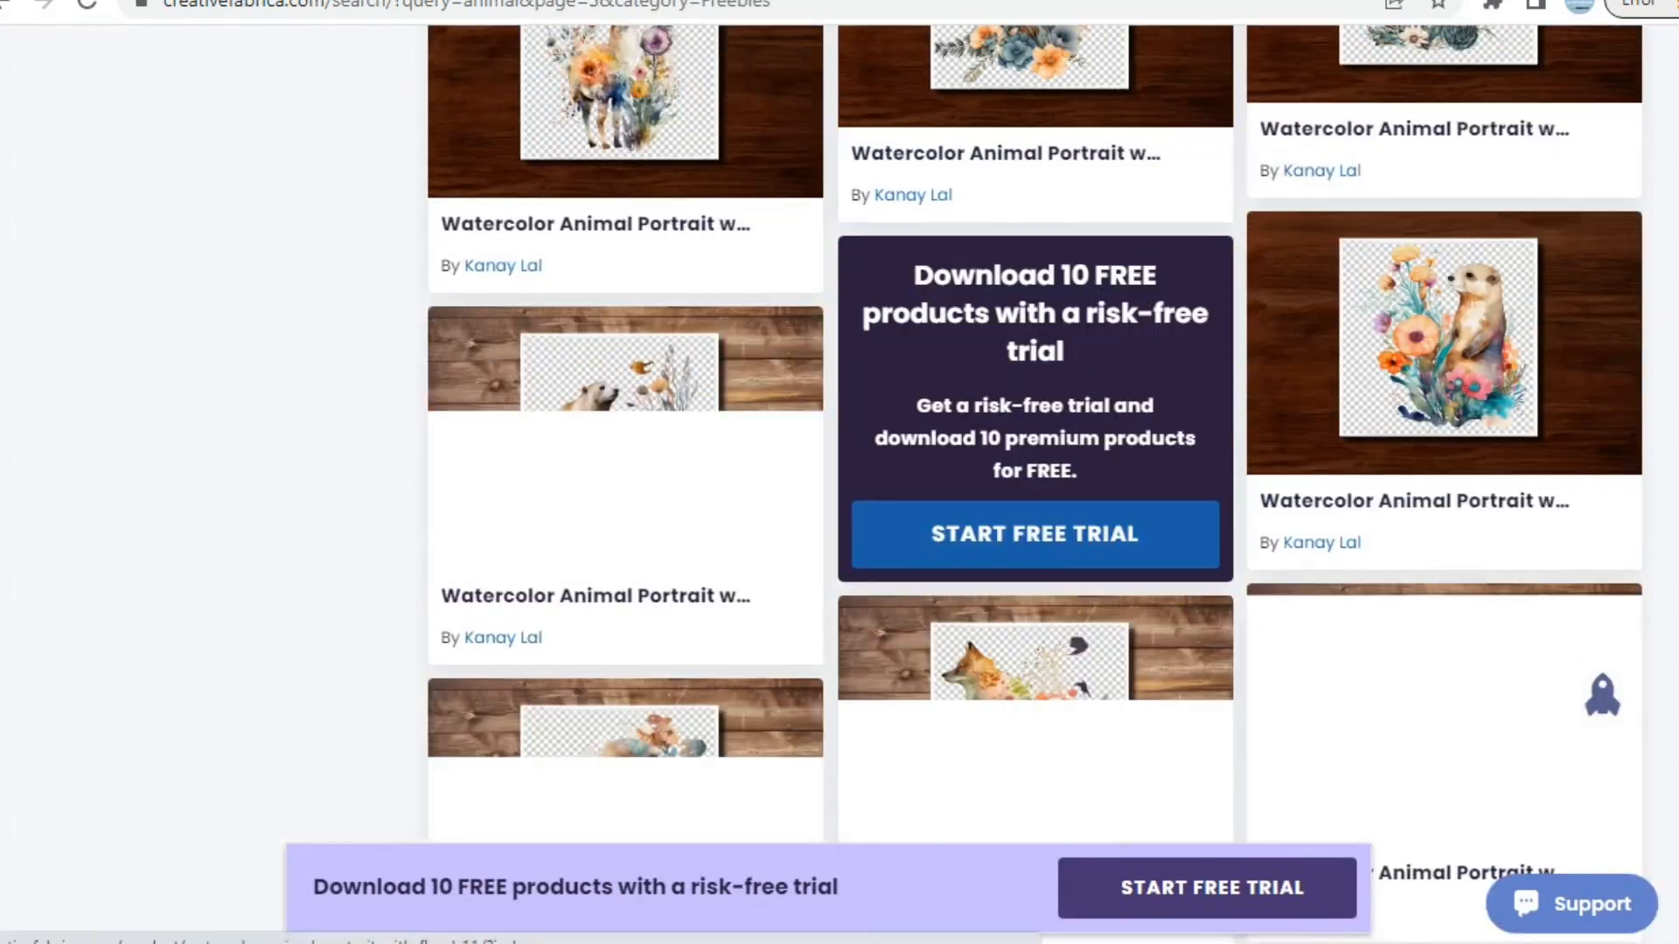
{"action": "scroll", "coordinate": [1036, 472], "scroll_direction": "down", "scroll_amount": 15}
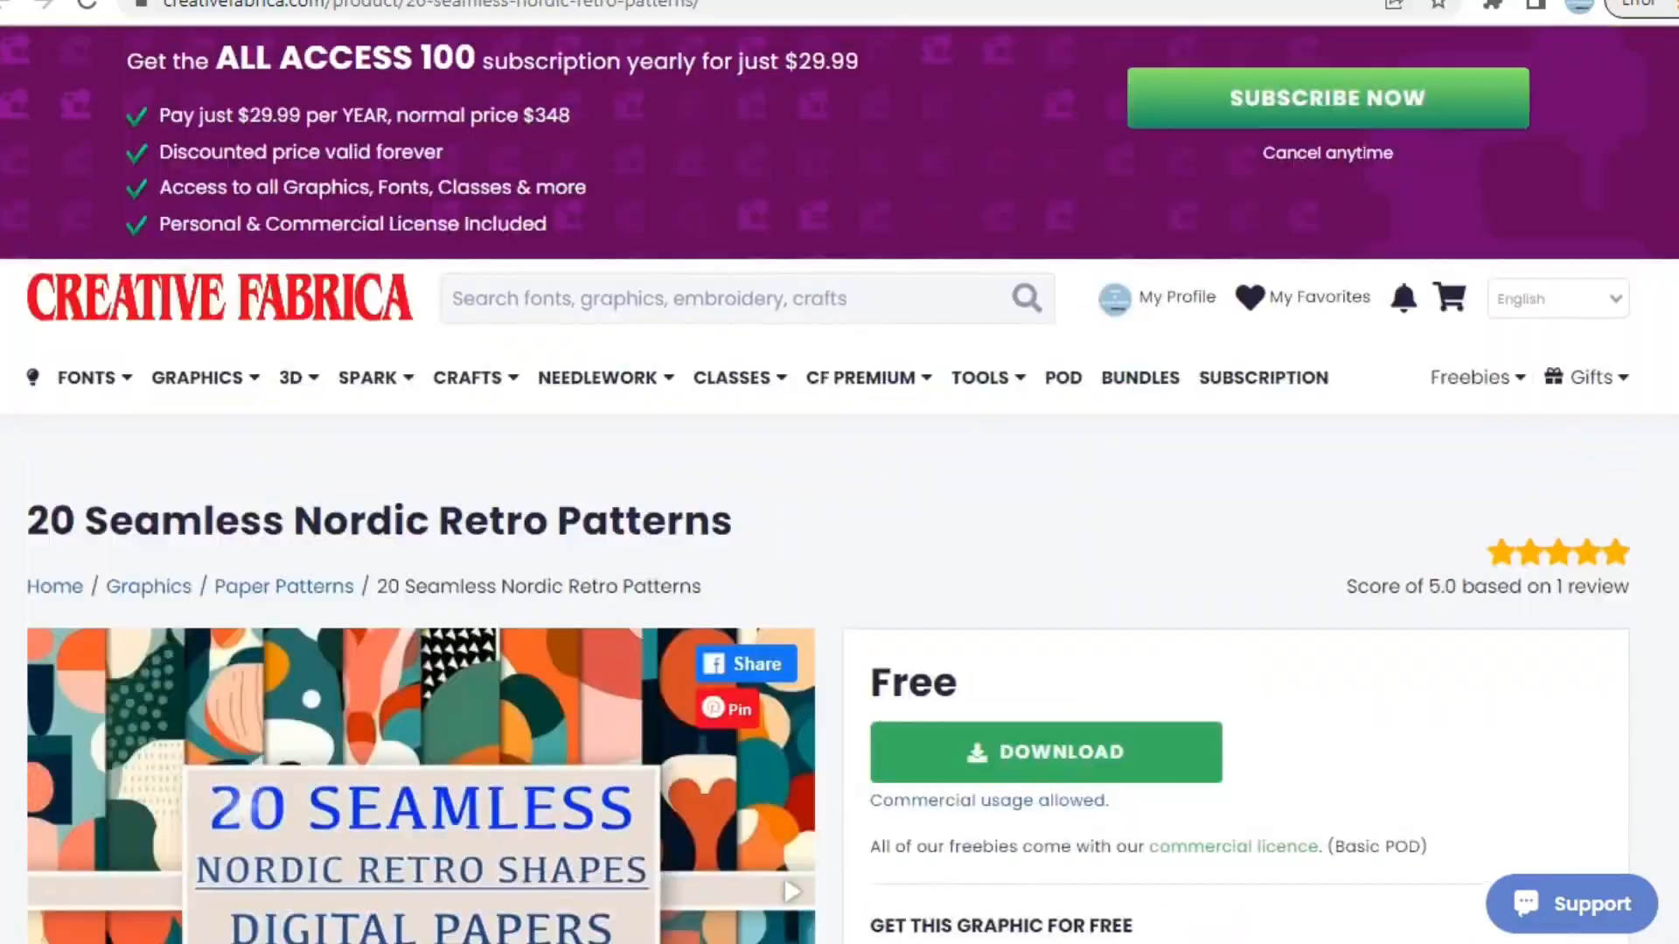
Download the free "20 Seamless Nordic Retro Patterns" product
{"action": "scroll", "coordinate": [1046, 560], "scroll_direction": "down", "scroll_amount": 5}
{"action": "left_click", "coordinate": [1045, 347]}
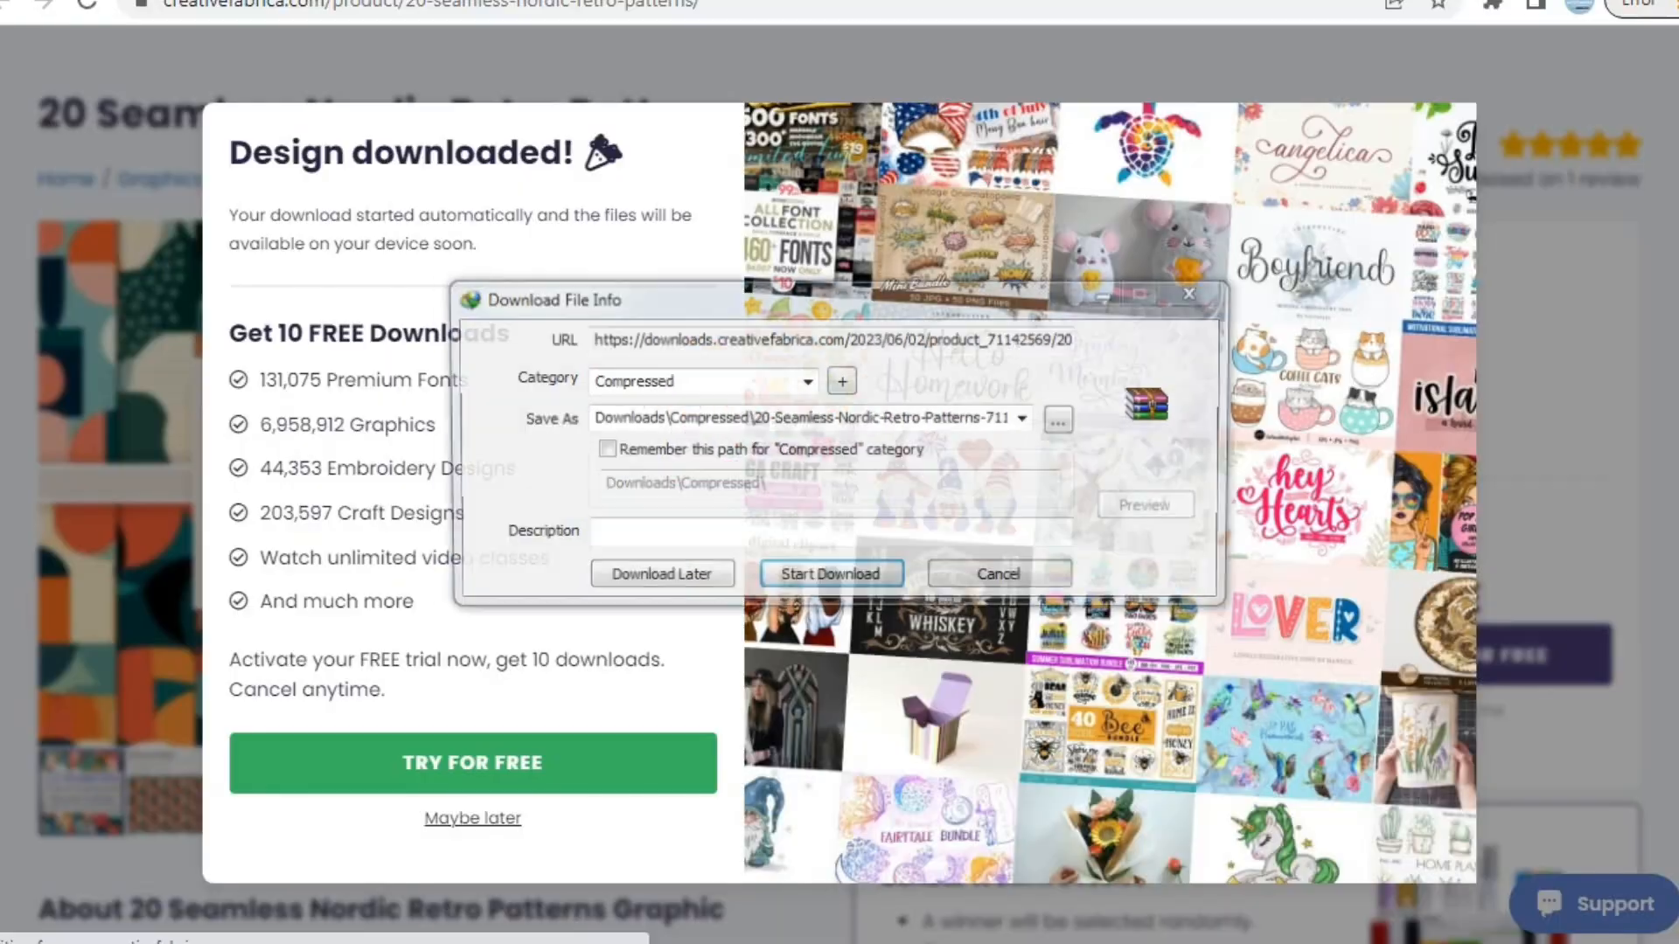
{"action": "left_click", "coordinate": [831, 573]}
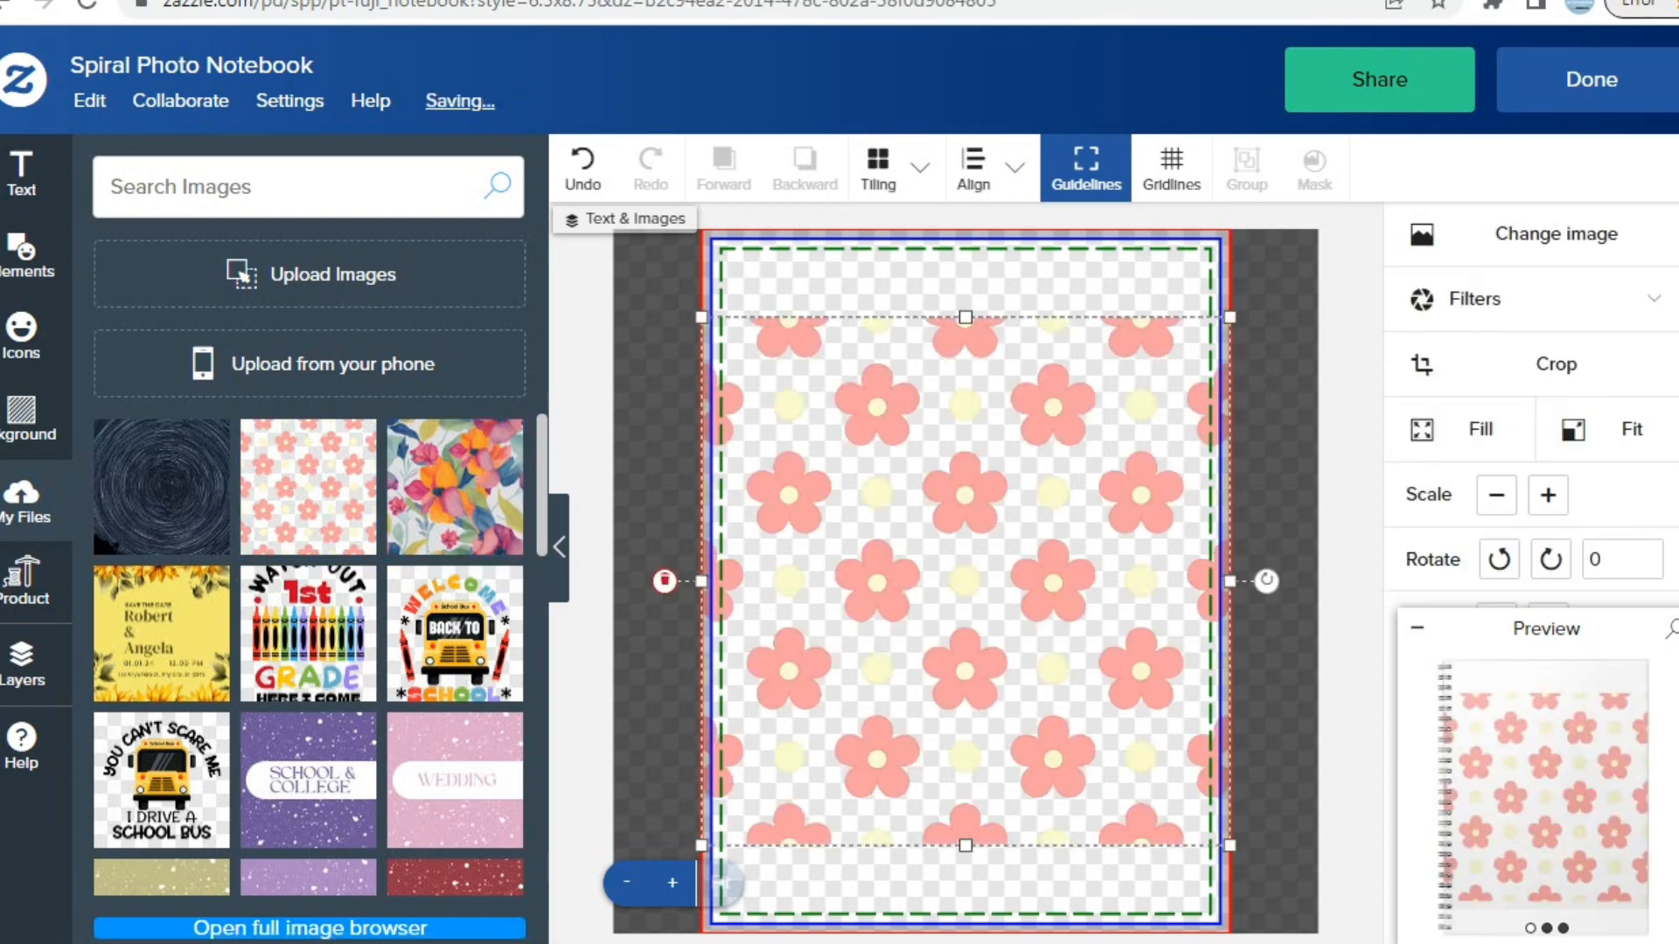
In the Zazzle notebook design, align the flower pattern with the cover's upper edge and place a copy below it to fill the cover
{"action": "left_click_drag", "start_coordinate": [965, 582], "coordinate": [958, 451]}
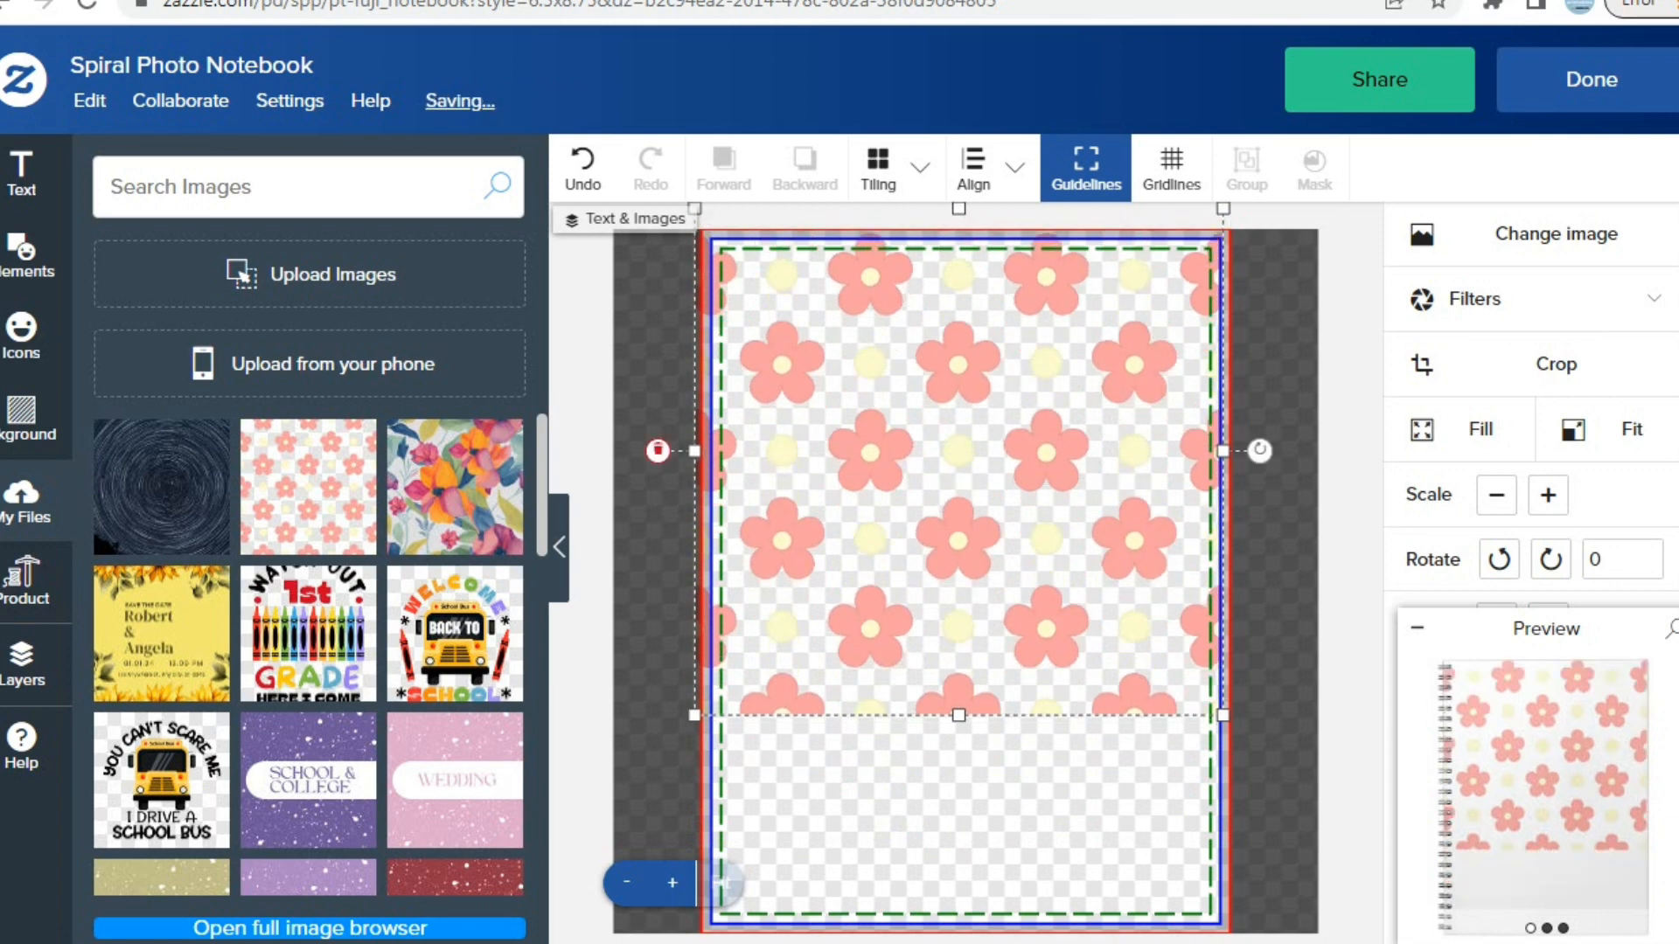
{"action": "right_click", "coordinate": [801, 468]}
{"action": "left_click", "coordinate": [864, 486]}
{"action": "right_click", "coordinate": [942, 778]}
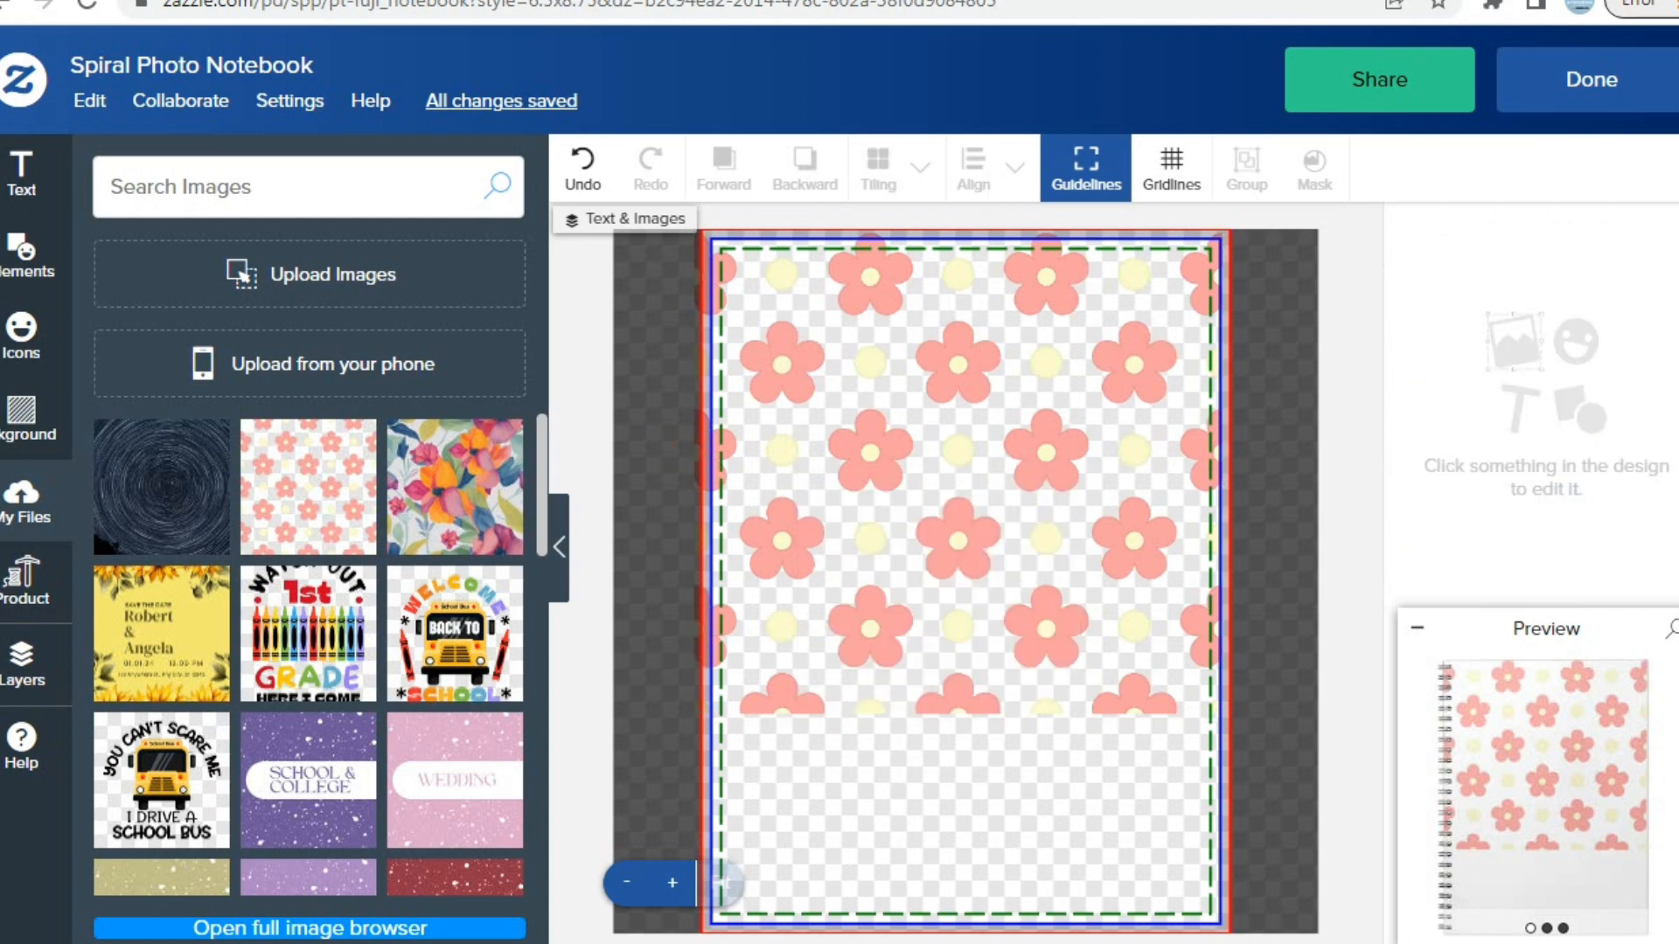
{"action": "left_click", "coordinate": [978, 799]}
{"action": "left_click_drag", "start_coordinate": [945, 349], "coordinate": [944, 877]}
Fit the whole cover in view and change its background colour to light pink
{"action": "left_click", "coordinate": [720, 883]}
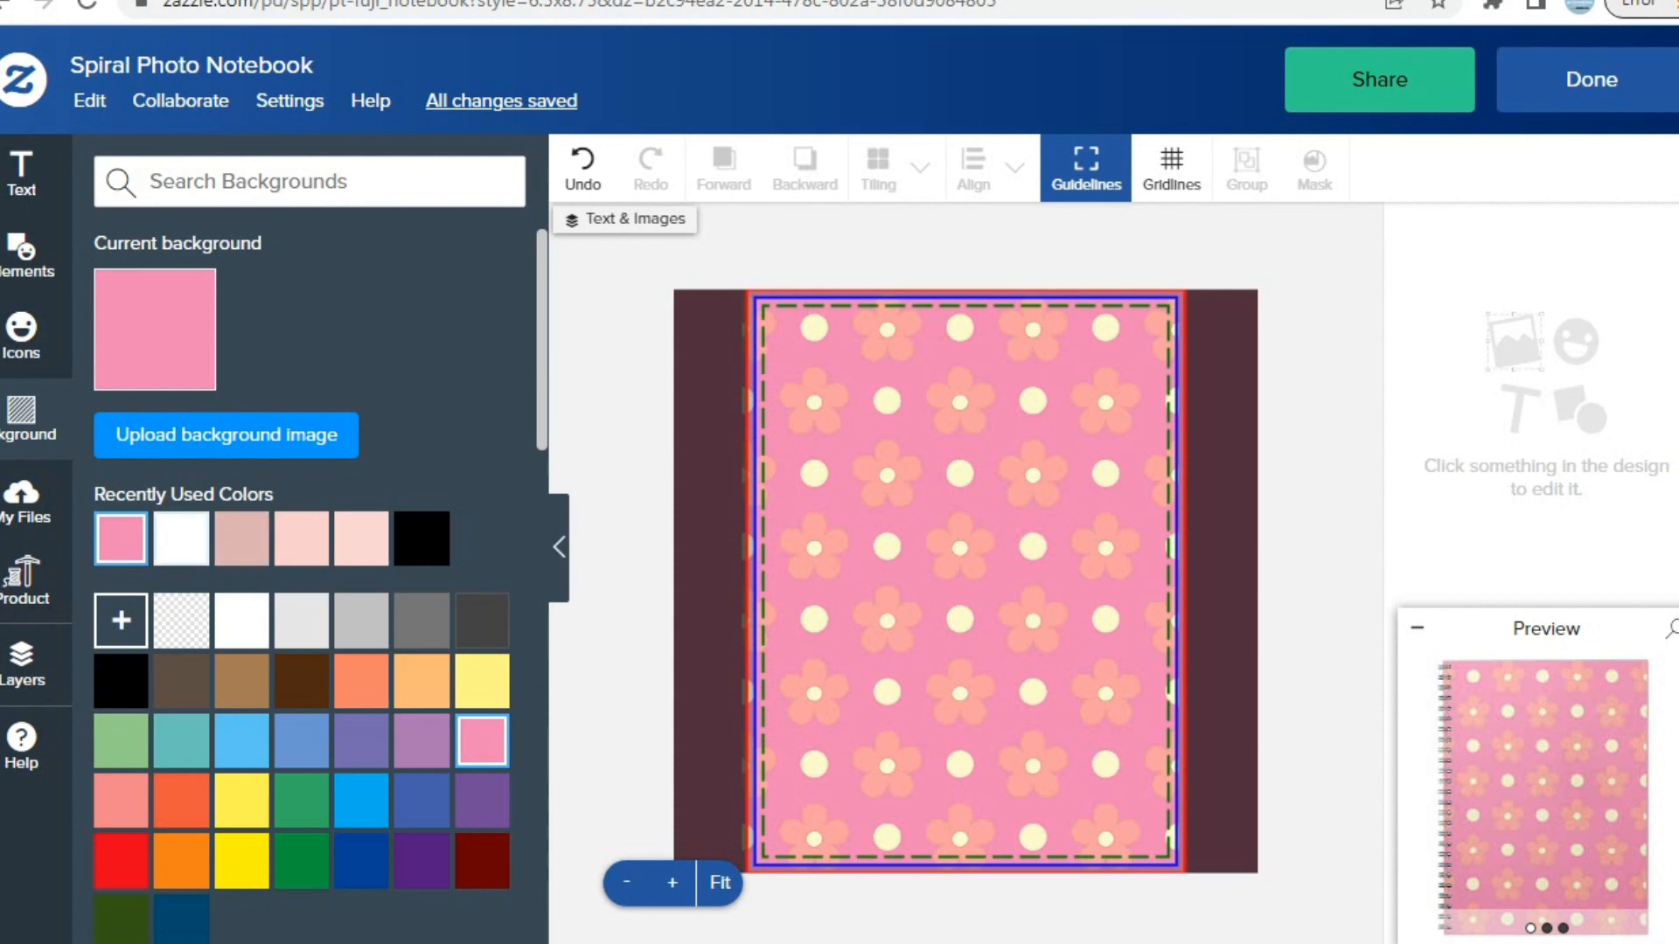
{"action": "left_click", "coordinate": [361, 538]}
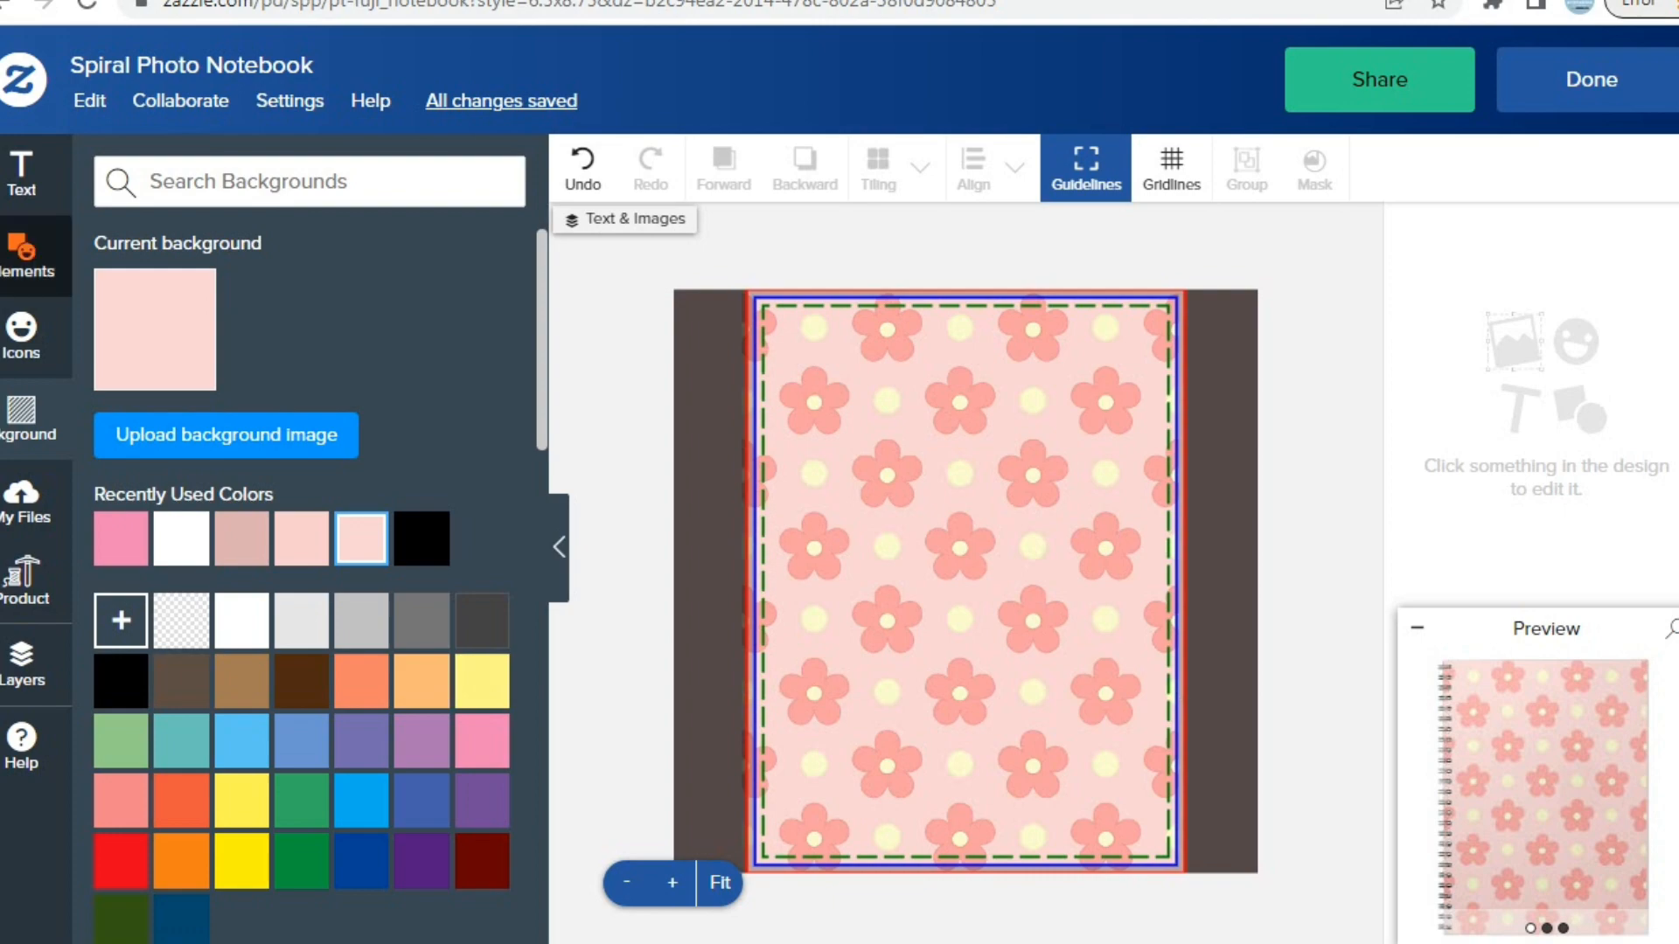
Add a cover title in the Big Limbo font made of the owner's first name followed by "'s Notebook"
{"action": "left_click", "coordinate": [21, 173]}
{"action": "left_click", "coordinate": [310, 188]}
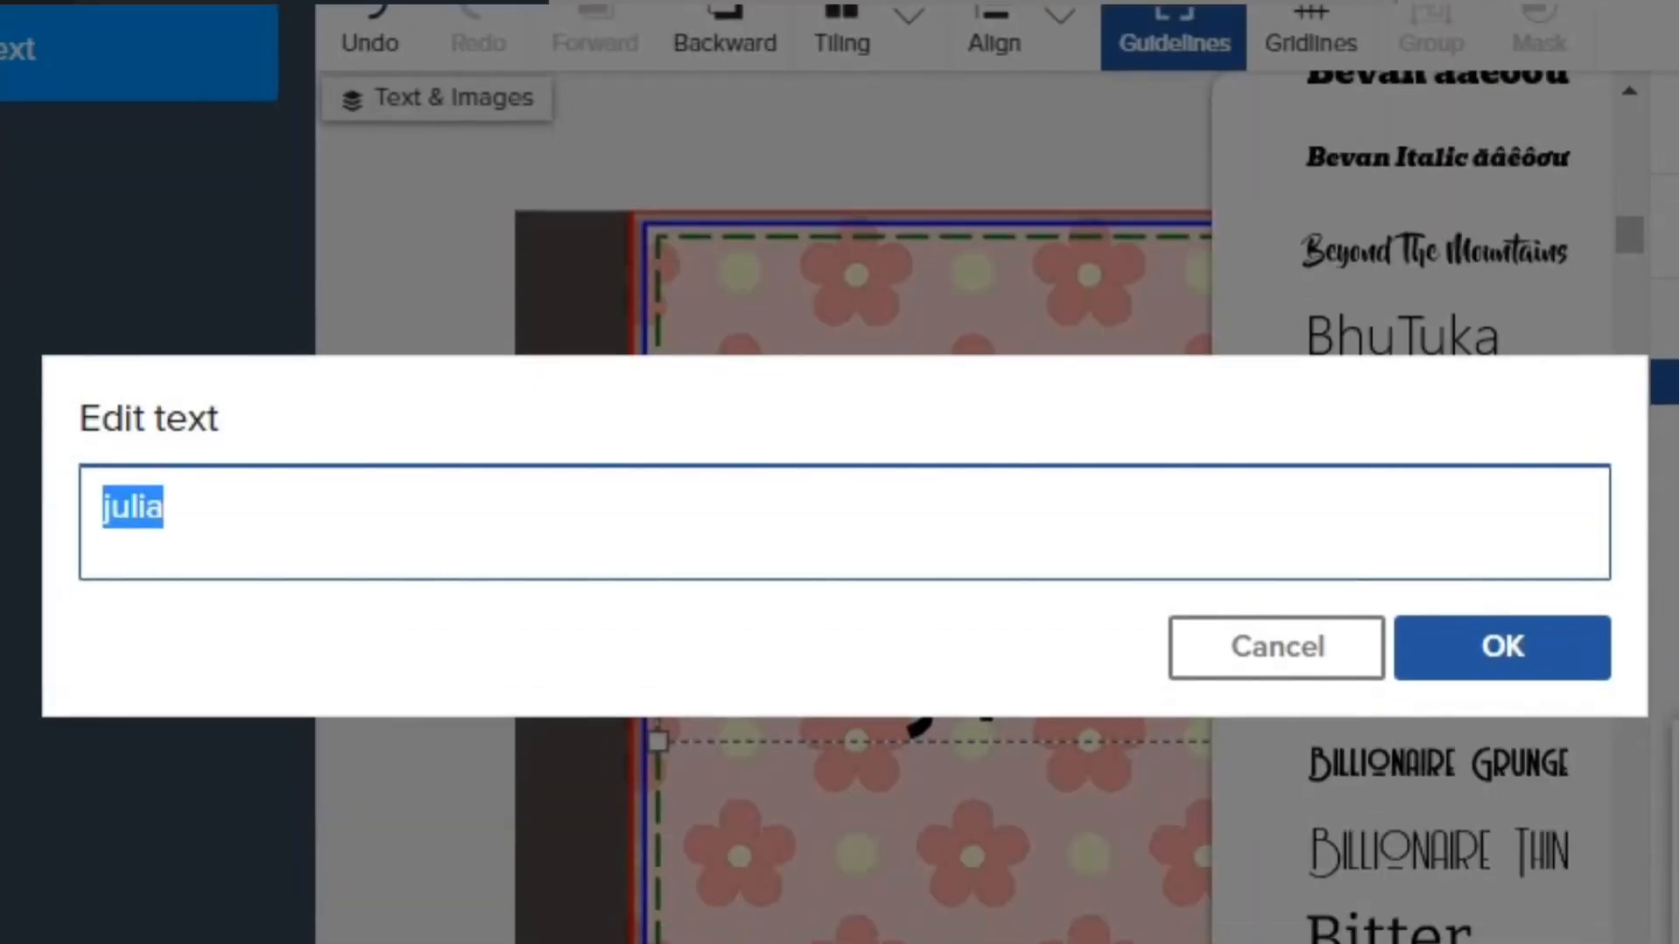
{"action": "left_click", "coordinate": [469, 479]}
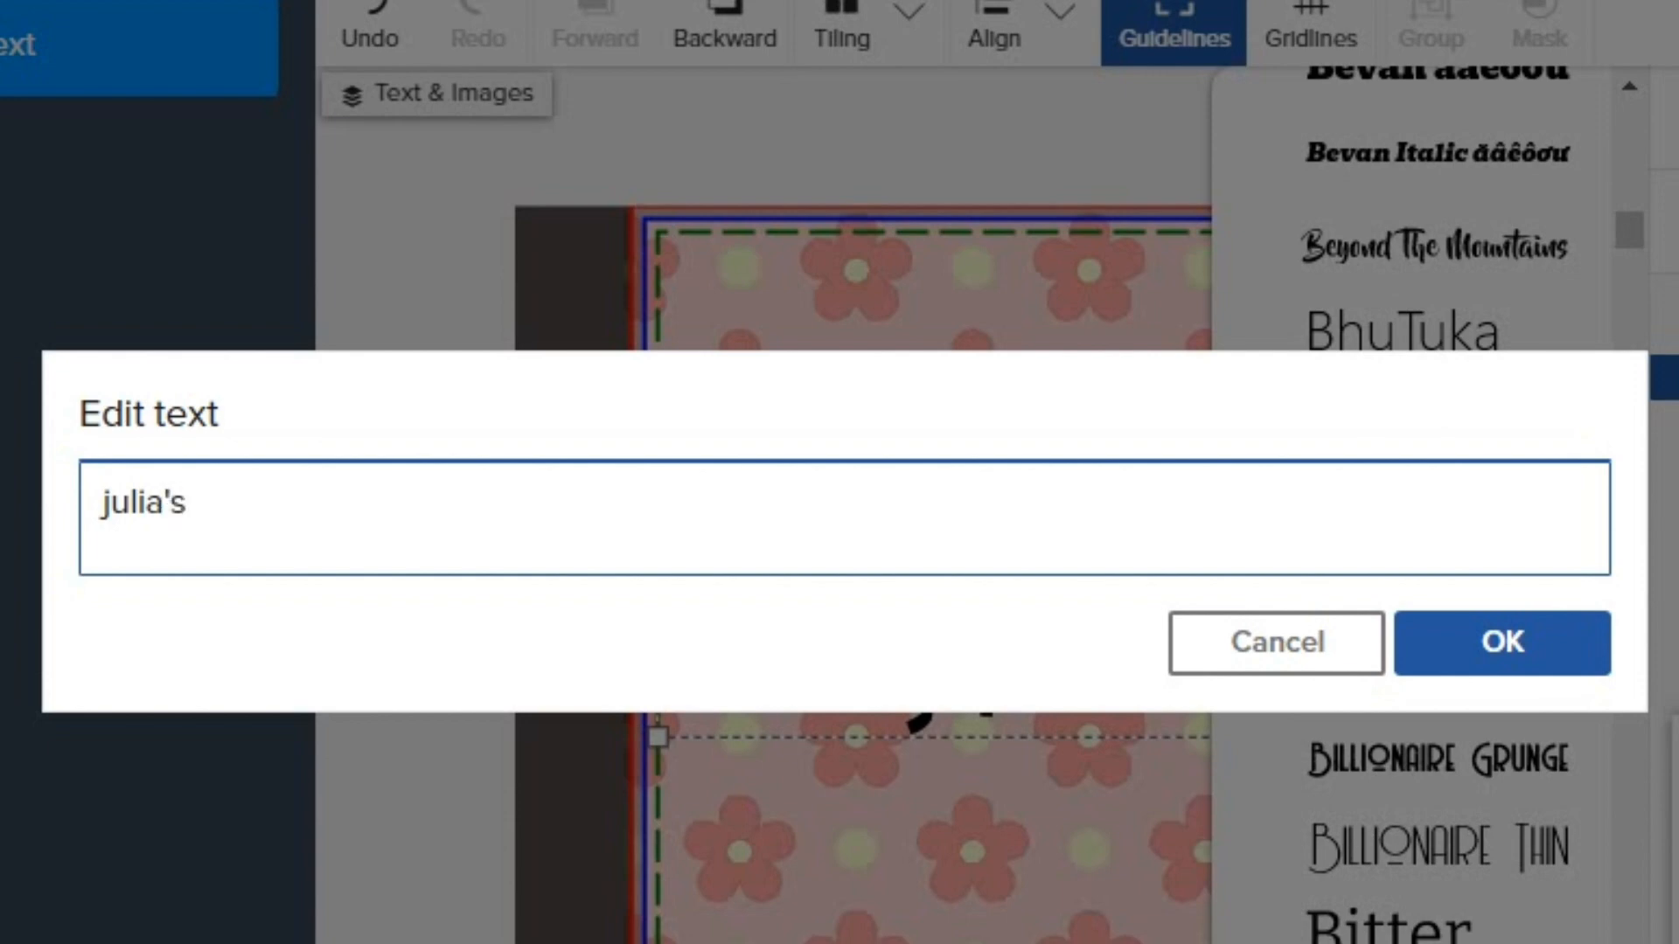
{"action": "type", "text": "'s notebook"}
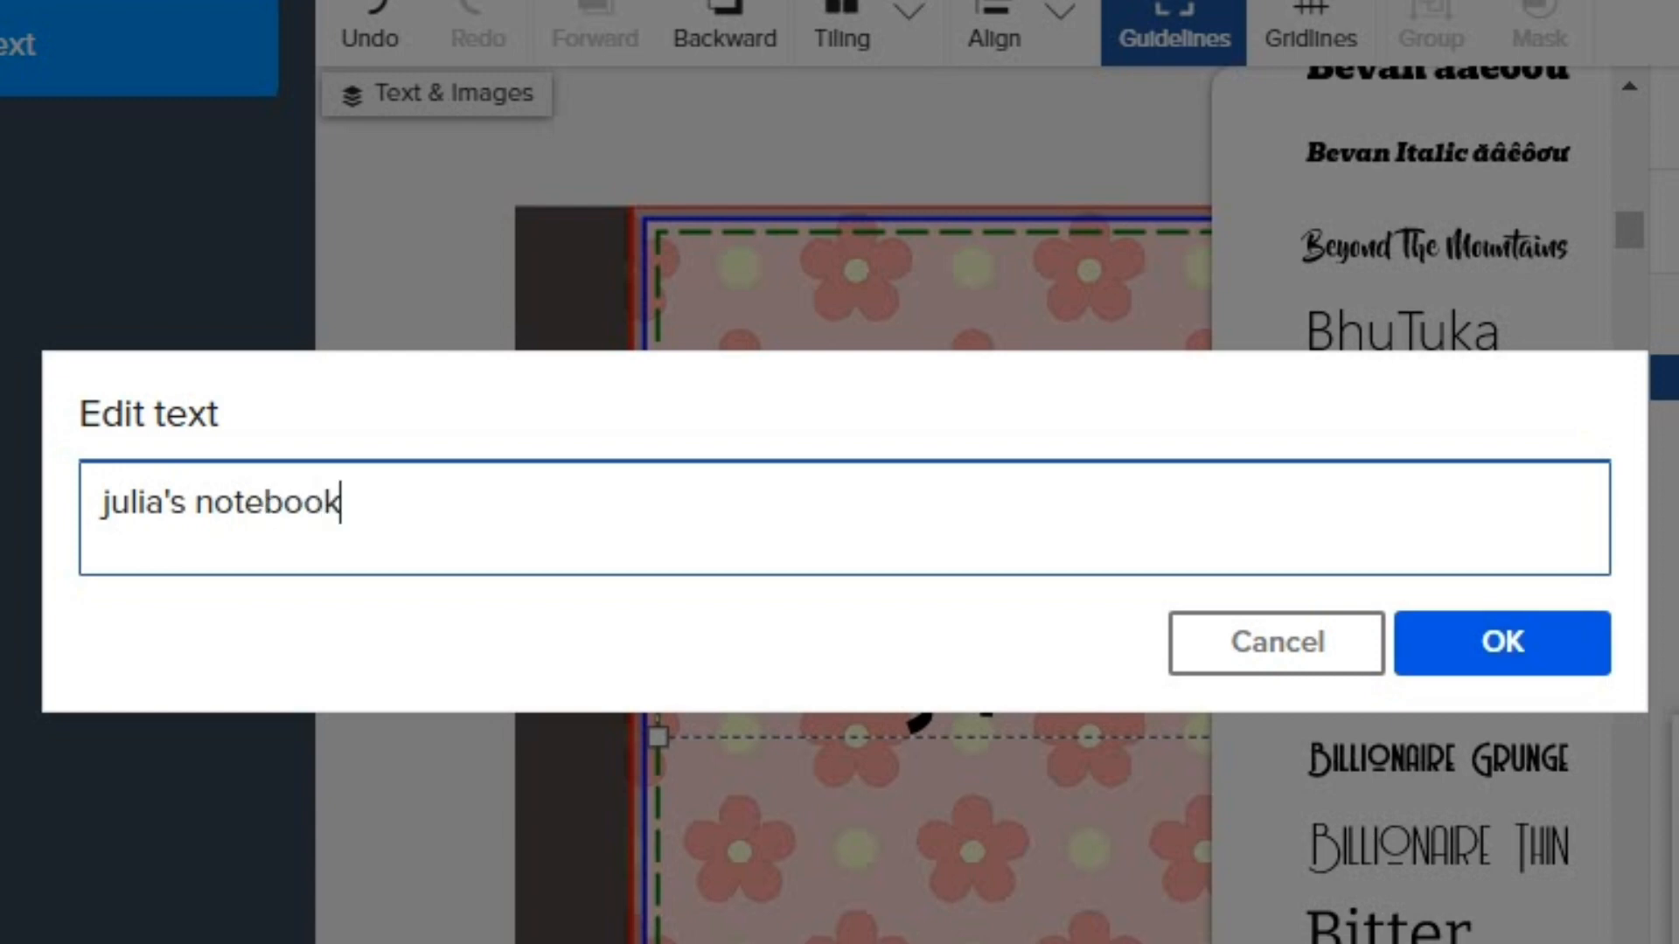
{"action": "key", "text": "BackSpace"}
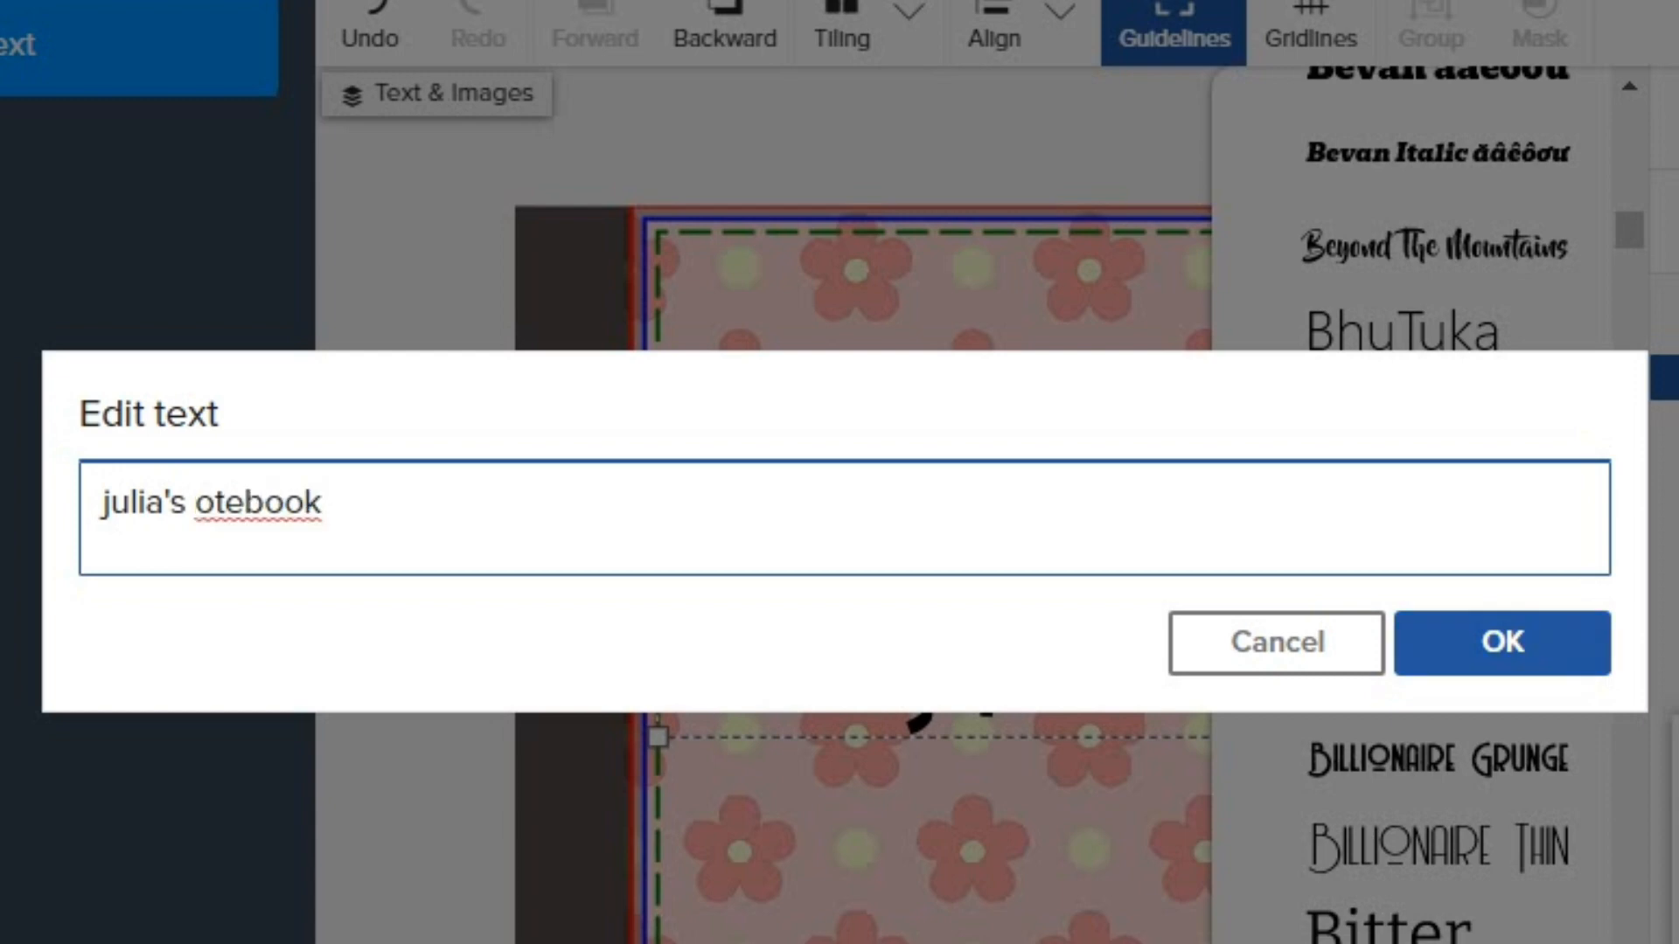
{"action": "type", "text": "N"}
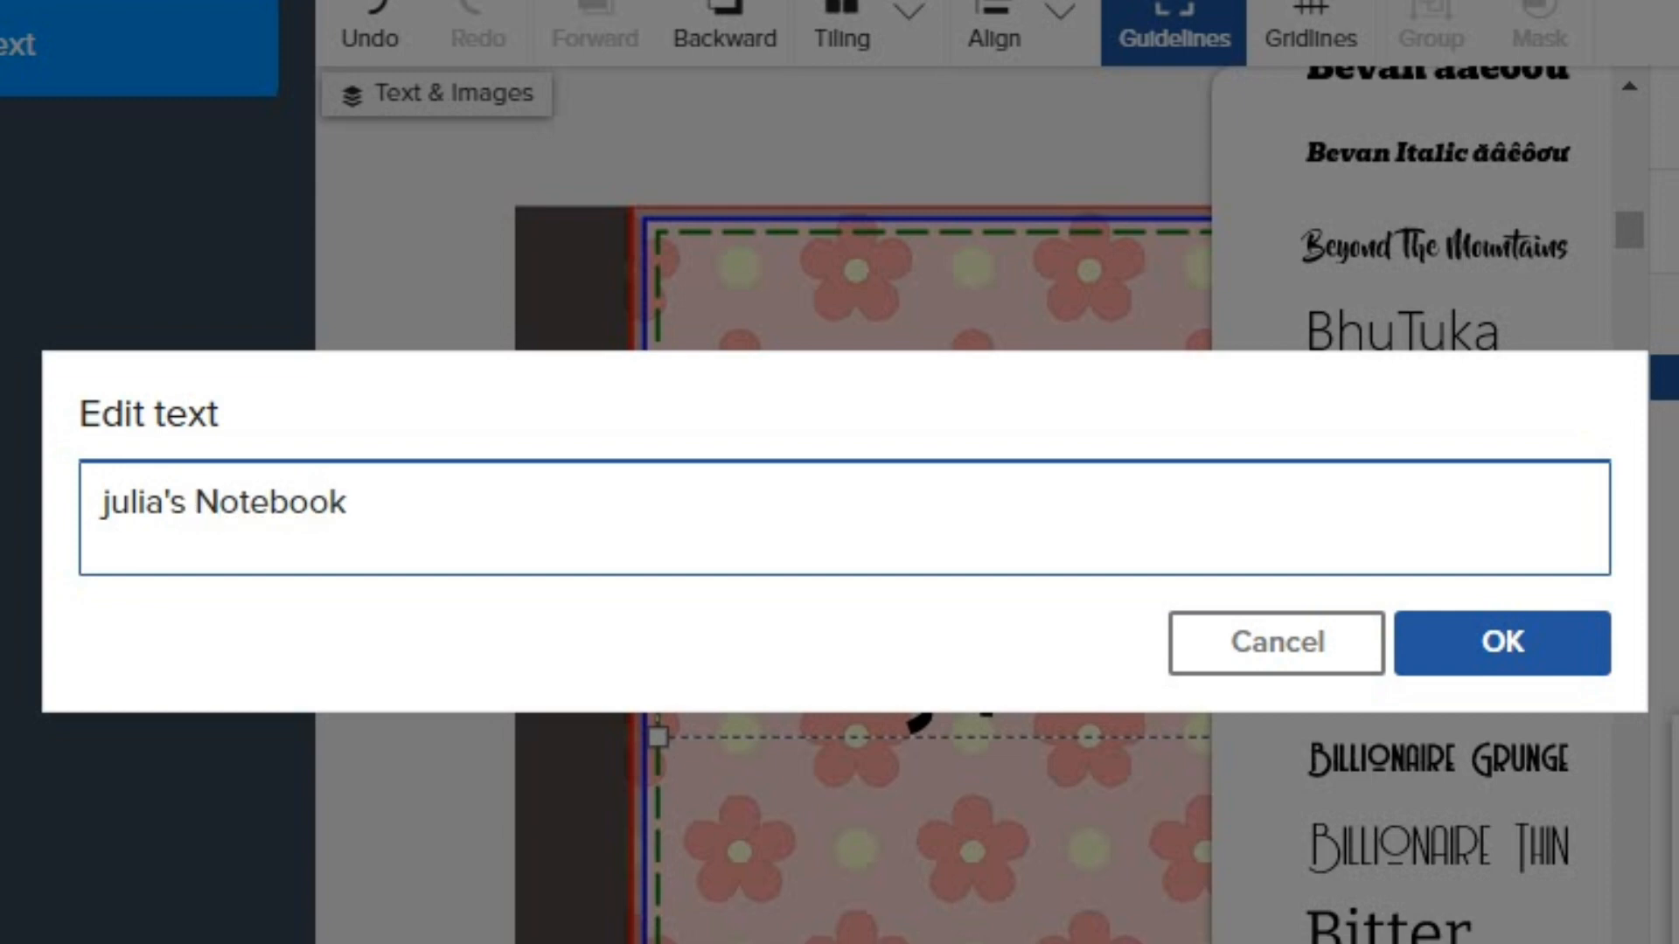
{"action": "key", "text": "Return"}
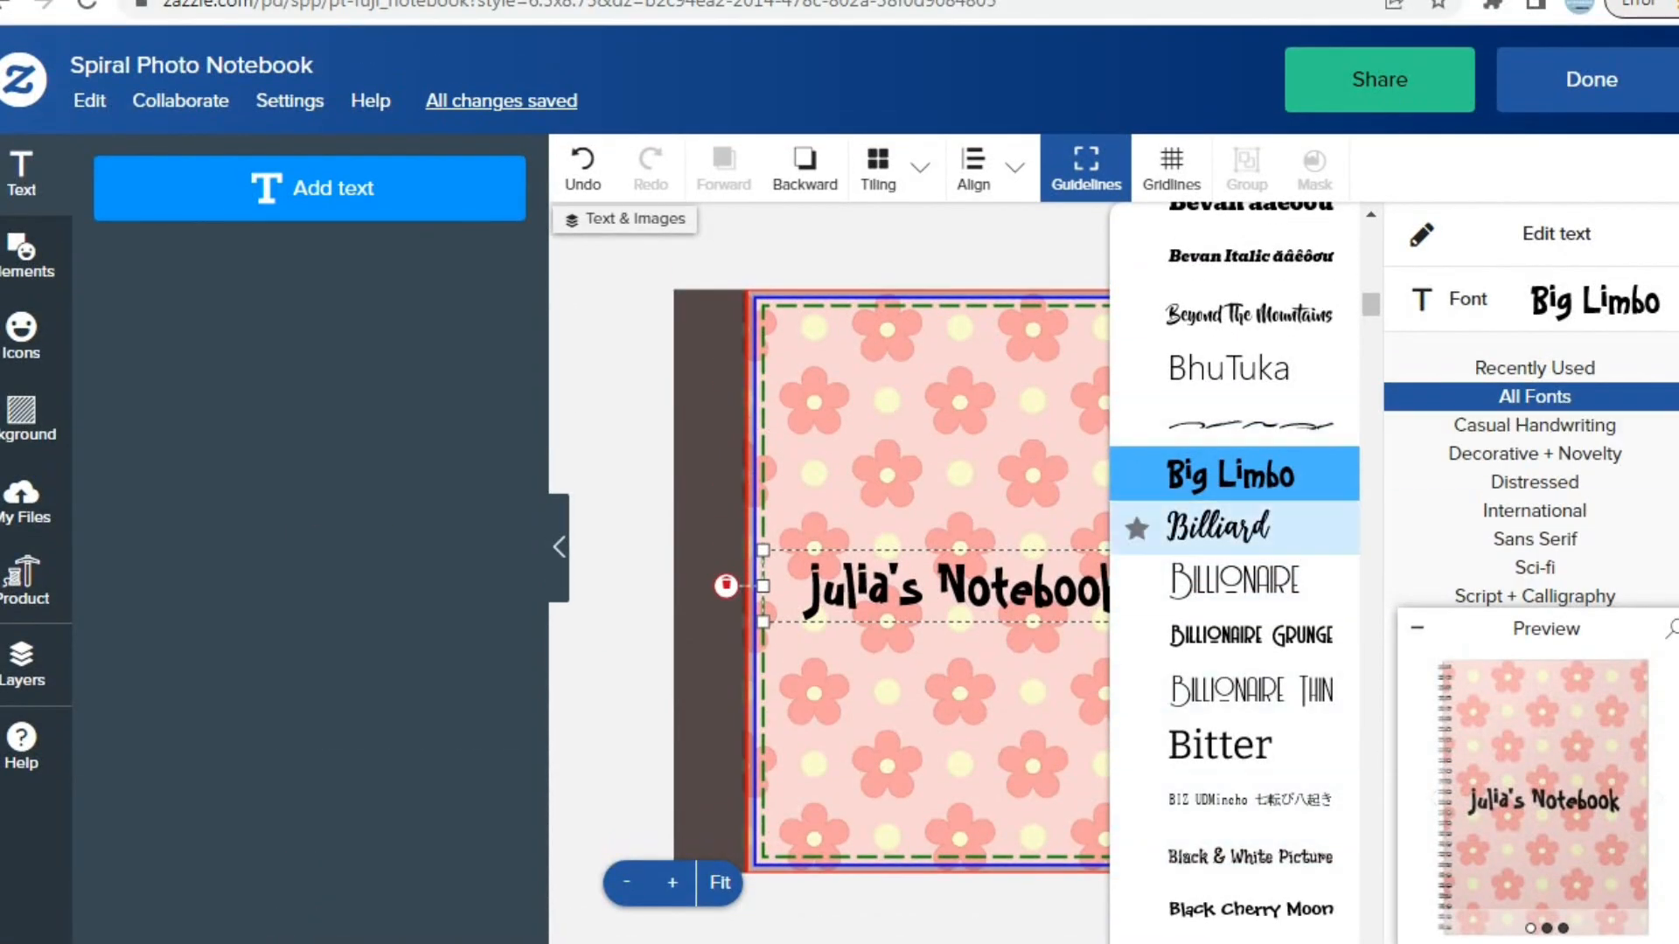
Colour the cover title white and move it to the upper part of the cover
{"action": "left_click", "coordinate": [970, 744]}
{"action": "left_click", "coordinate": [966, 591]}
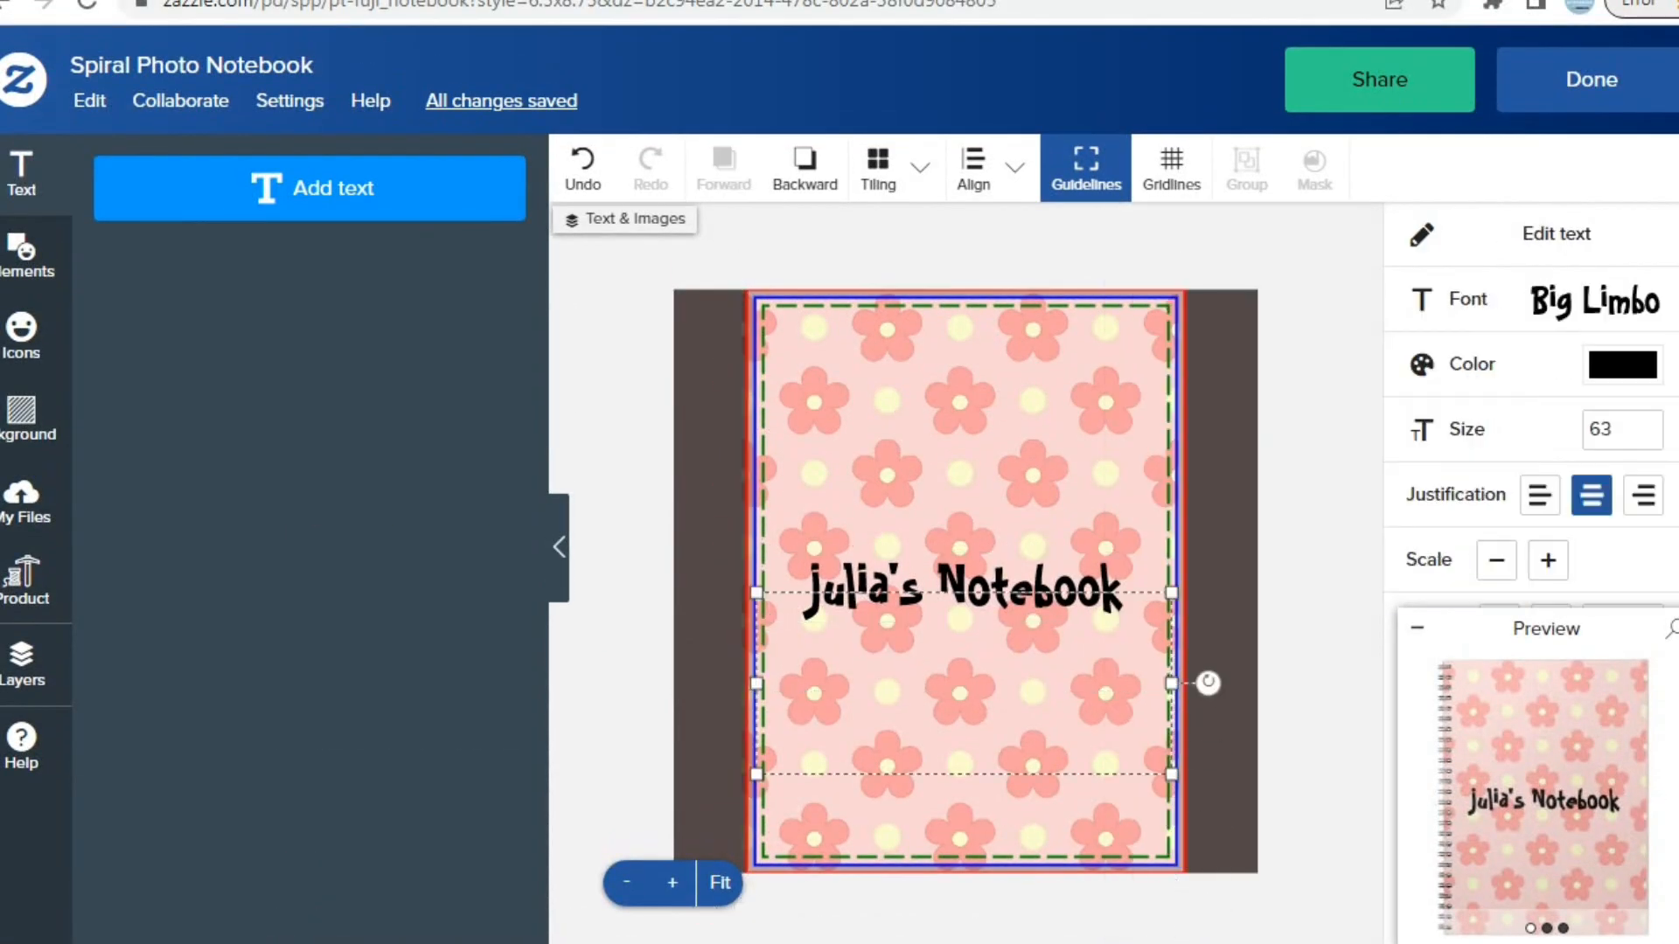
{"action": "left_click", "coordinate": [1535, 365]}
{"action": "left_click", "coordinate": [1424, 437]}
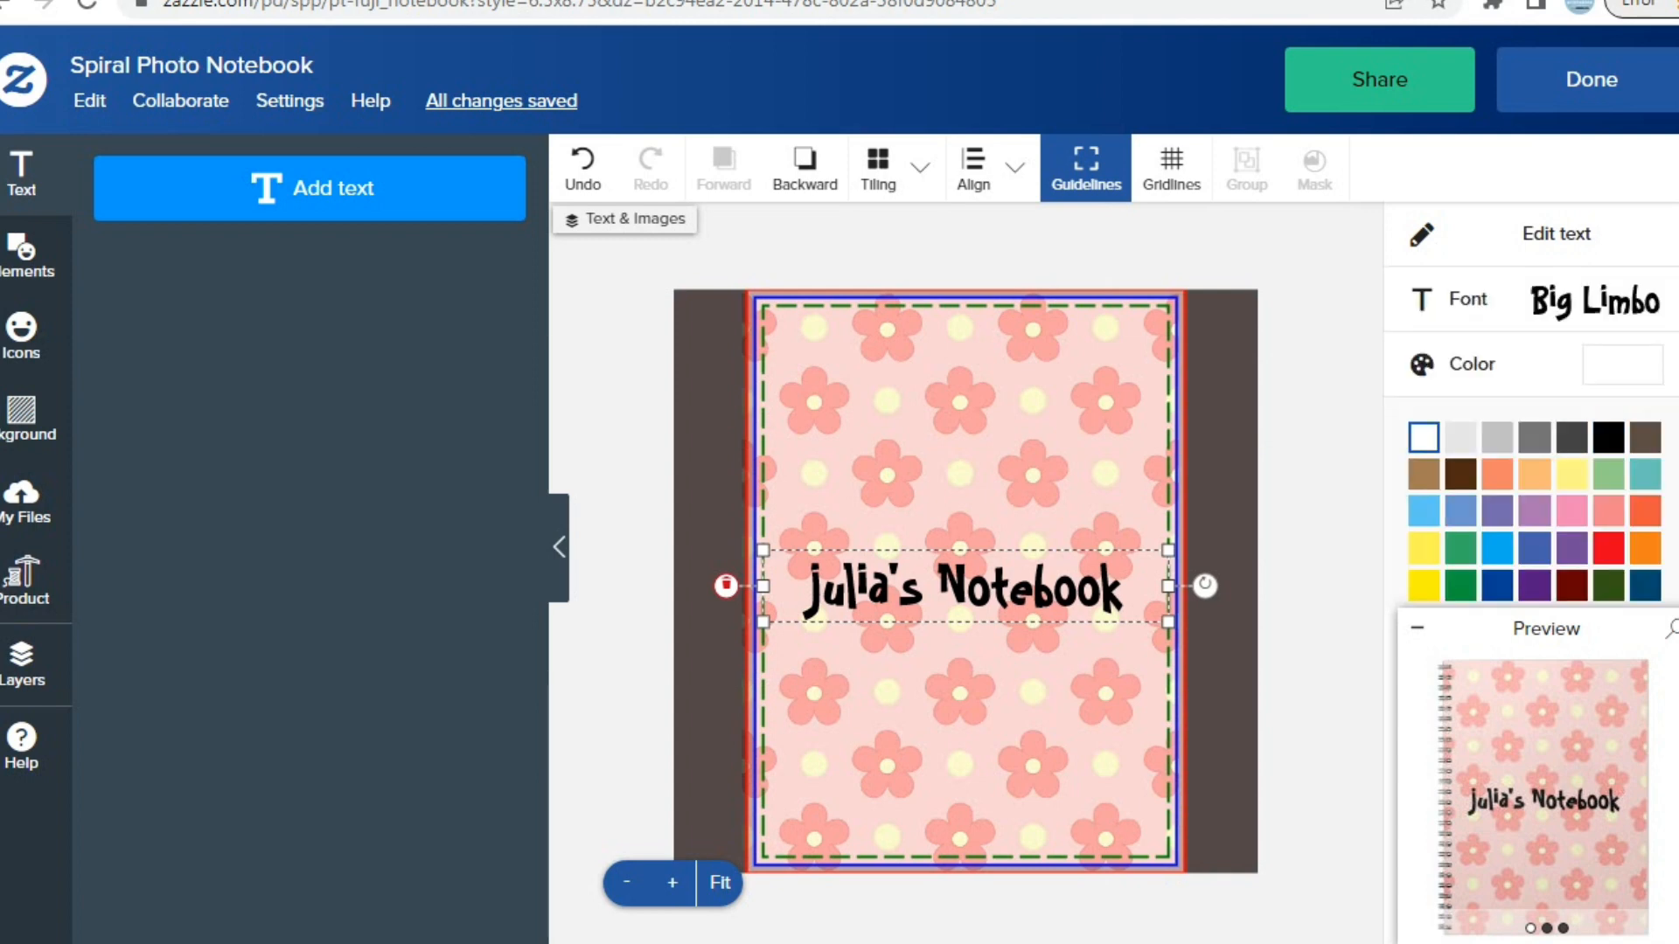
{"action": "left_click_drag", "start_coordinate": [966, 588], "coordinate": [973, 408]}
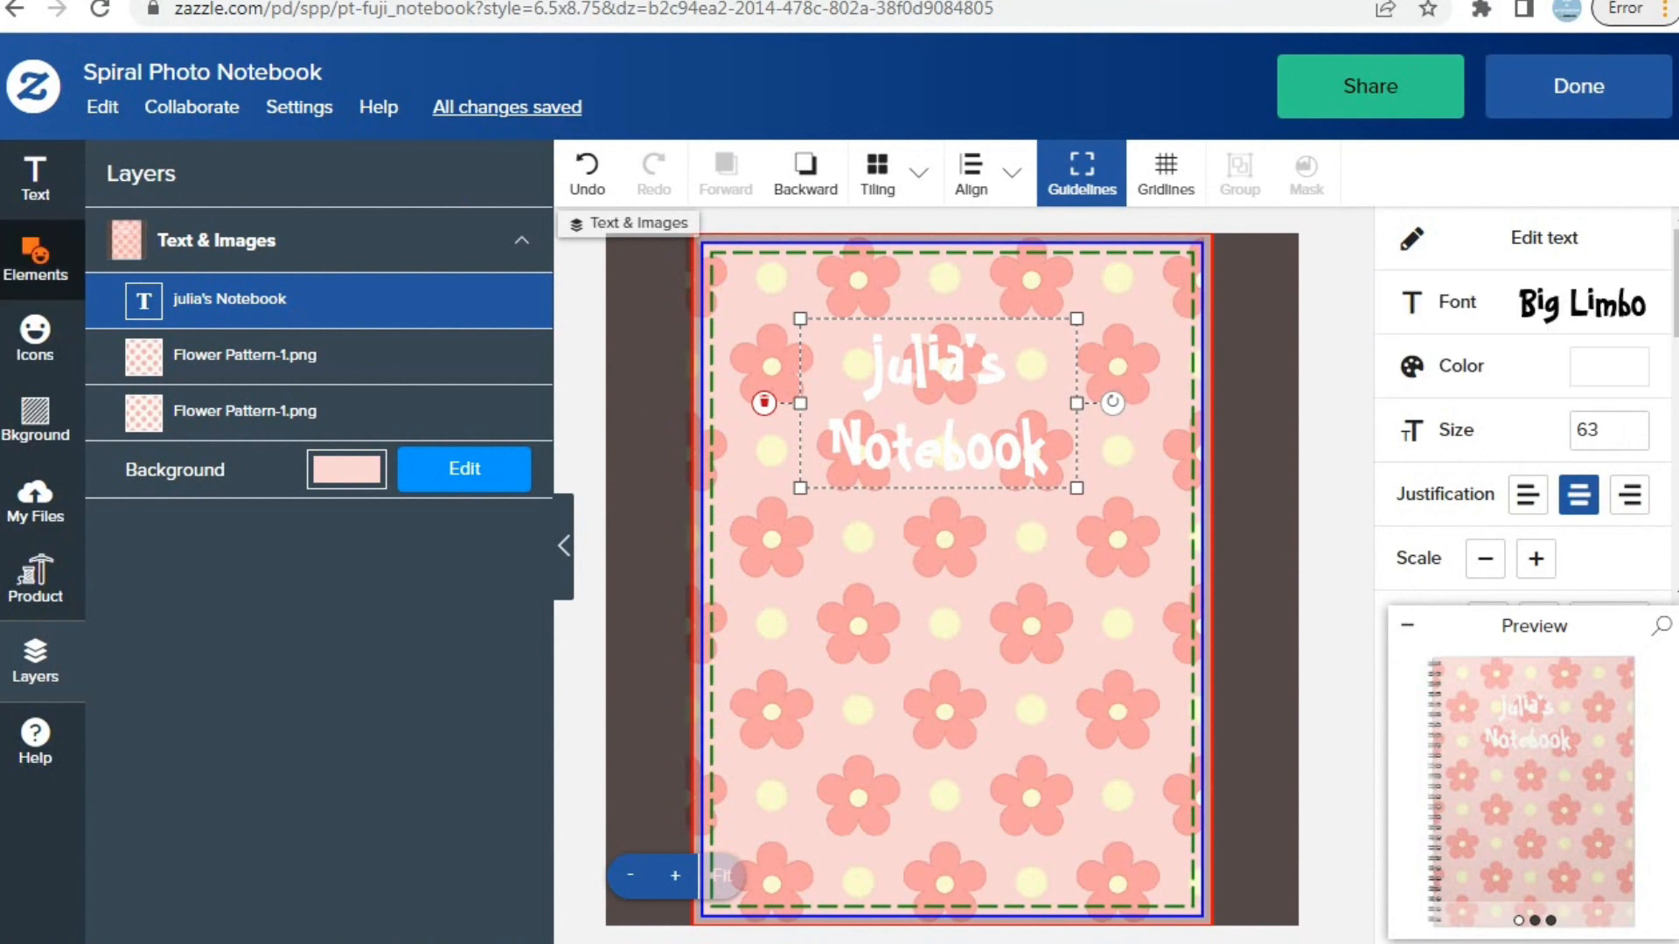
Add a square shape to the cover with a light coral pink fill and a white border
{"action": "left_click", "coordinate": [35, 255]}
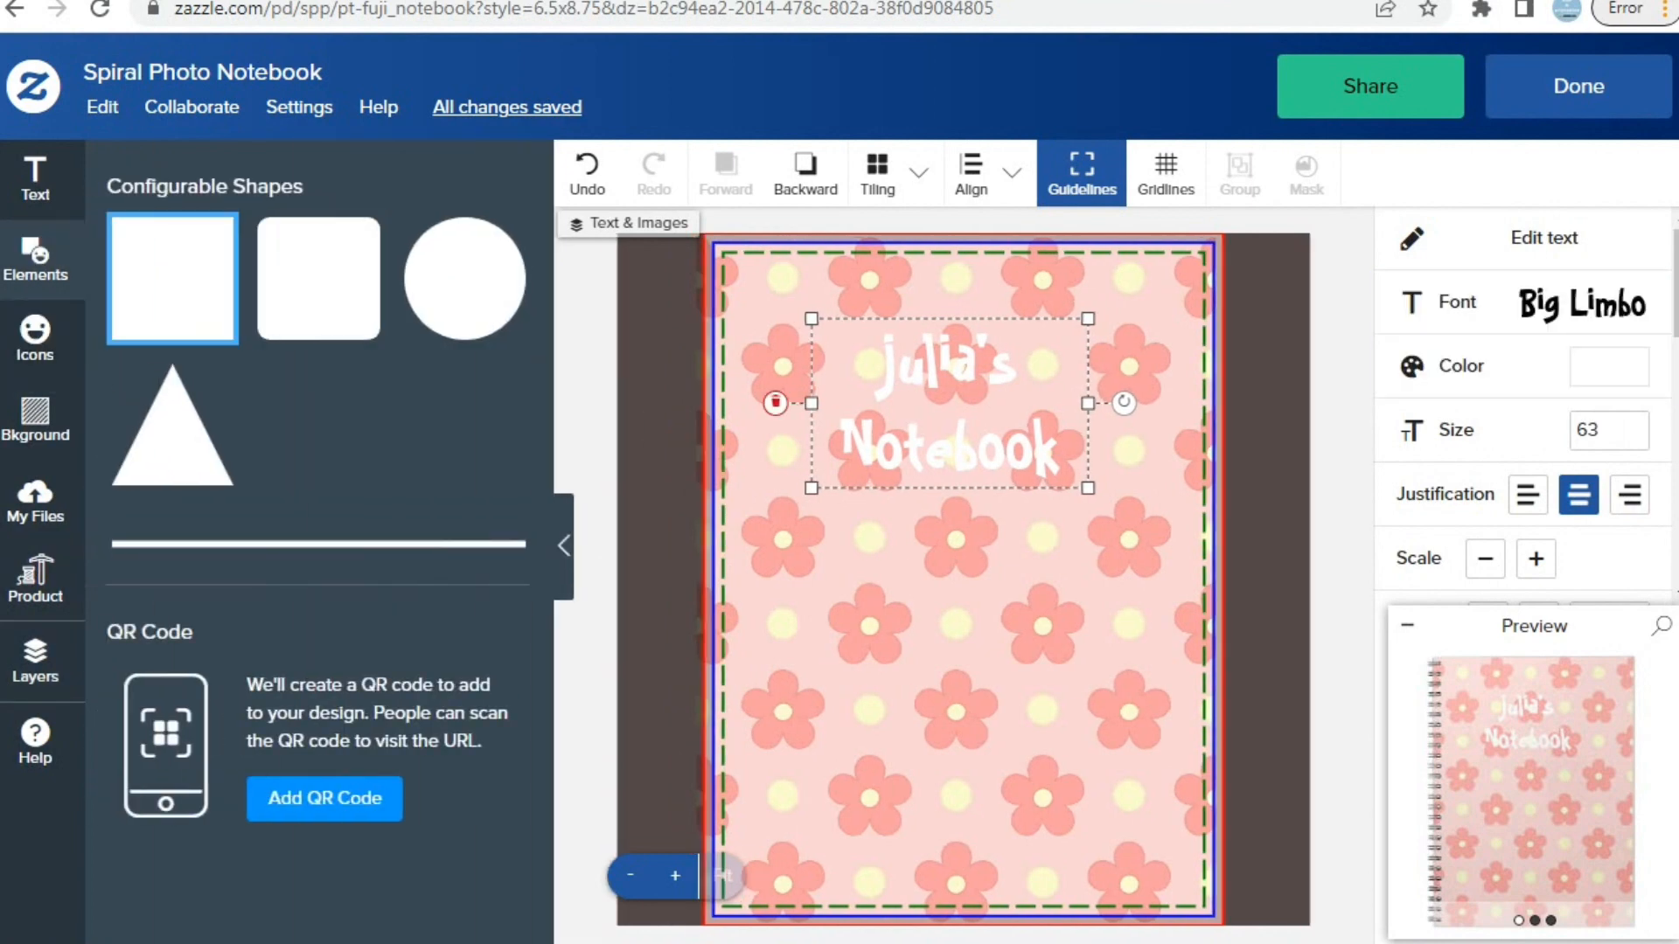
{"action": "left_click", "coordinate": [172, 278]}
{"action": "left_click", "coordinate": [1609, 238]}
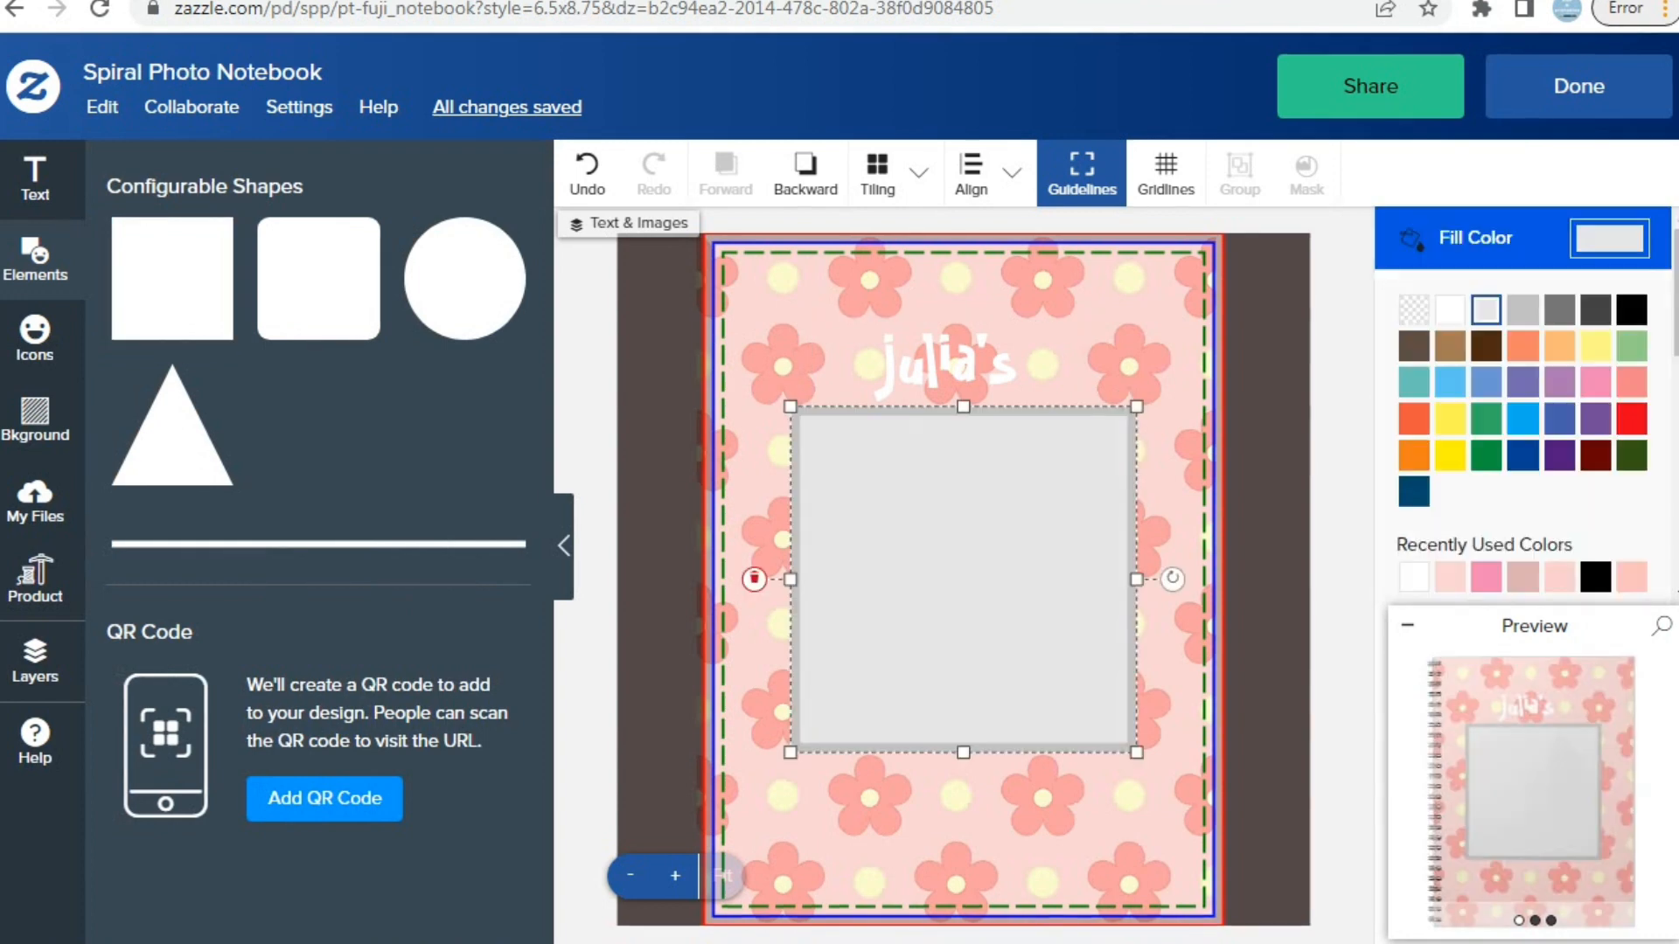
{"action": "left_click", "coordinate": [1632, 578]}
{"action": "left_click", "coordinate": [1414, 374]}
Flatten the shape into a wide rectangle, move it onto the title and place its layer behind the text
{"action": "left_click_drag", "start_coordinate": [963, 407], "coordinate": [963, 598]}
{"action": "left_click_drag", "start_coordinate": [963, 675], "coordinate": [949, 406]}
{"action": "left_click", "coordinate": [35, 661]}
{"action": "left_click_drag", "start_coordinate": [229, 355], "coordinate": [229, 299]}
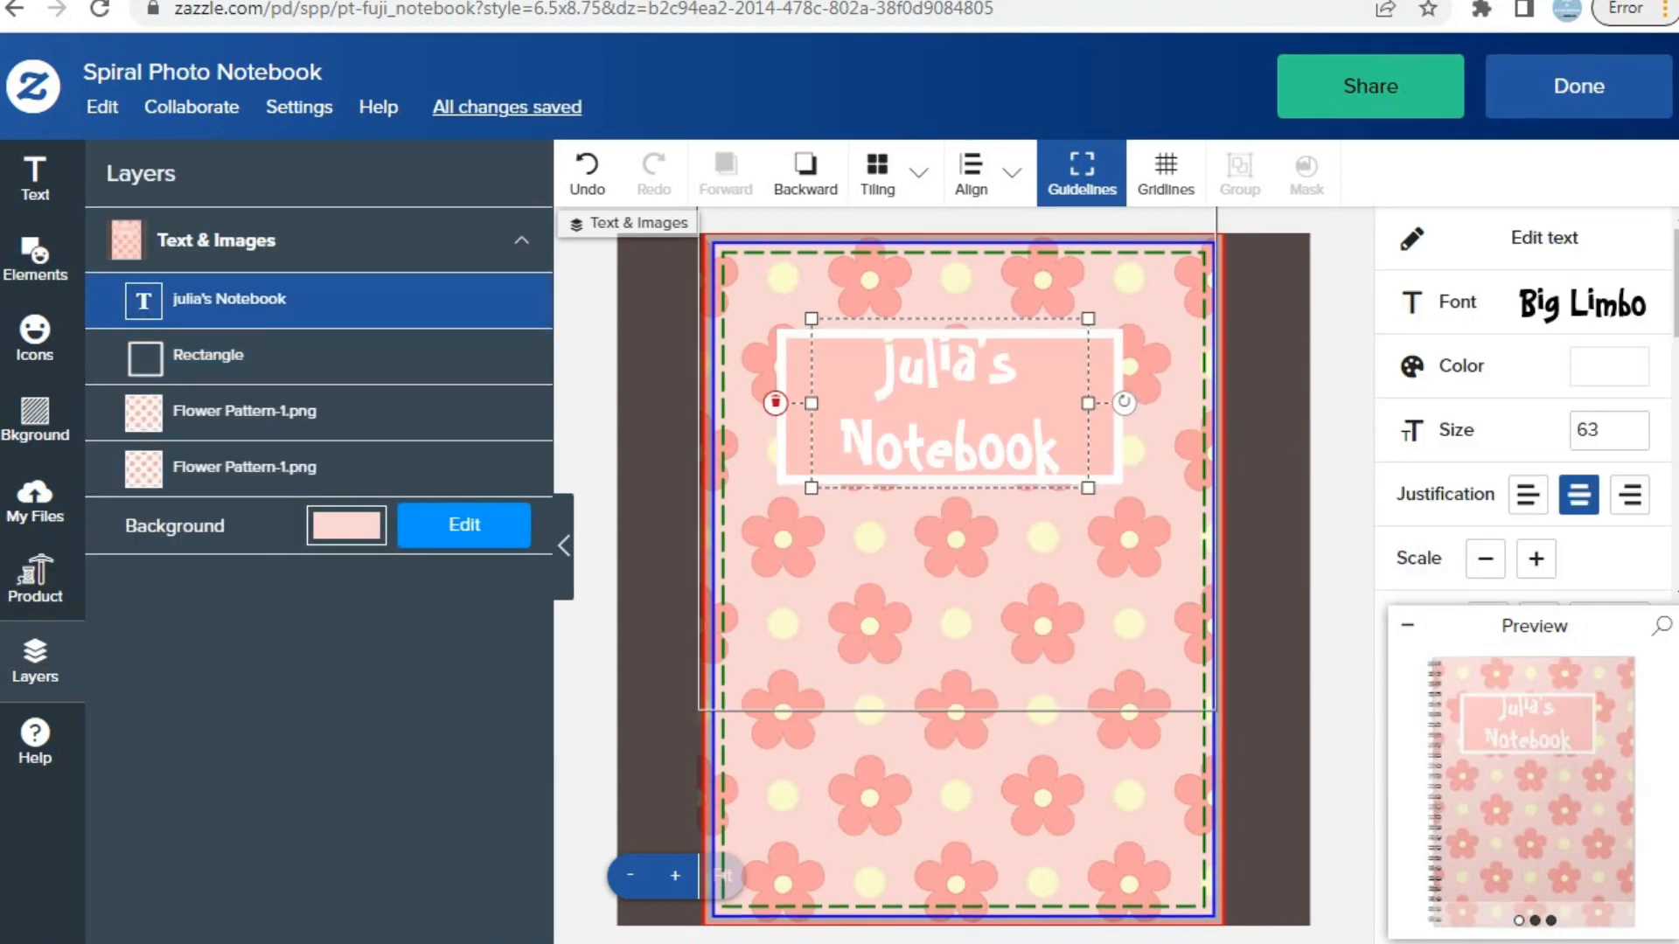
Shrink the title text to size 52.05 and centre it inside the pink rectangle
{"action": "left_click_drag", "start_coordinate": [1087, 490], "coordinate": [1038, 463]}
{"action": "left_click_drag", "start_coordinate": [935, 394], "coordinate": [961, 405]}
{"action": "left_click_drag", "start_coordinate": [824, 406], "coordinate": [831, 404]}
{"action": "left_click_drag", "start_coordinate": [950, 404], "coordinate": [958, 405]}
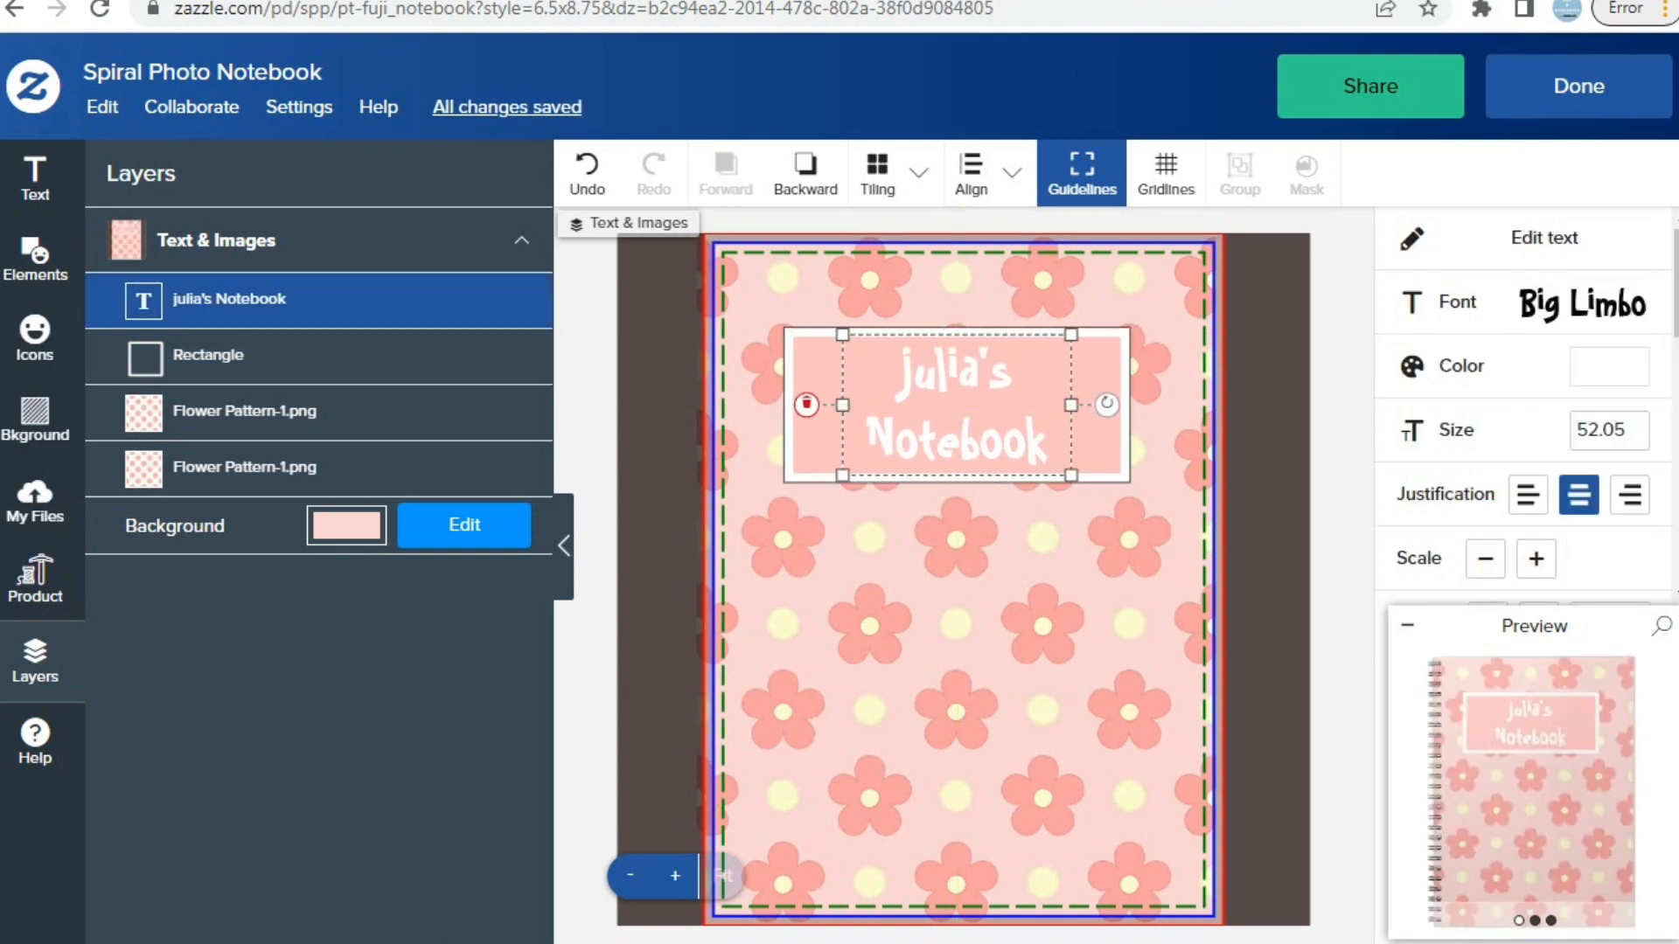
Narrow the pink rectangle from both sides so it frames the title closely and evenly
{"action": "left_click", "coordinate": [1097, 407]}
{"action": "left_click_drag", "start_coordinate": [1130, 404], "coordinate": [1075, 405]}
{"action": "left_click_drag", "start_coordinate": [783, 405], "coordinate": [825, 405]}
{"action": "left_click_drag", "start_coordinate": [1075, 405], "coordinate": [1092, 405]}
{"action": "left_click", "coordinate": [1342, 419]}
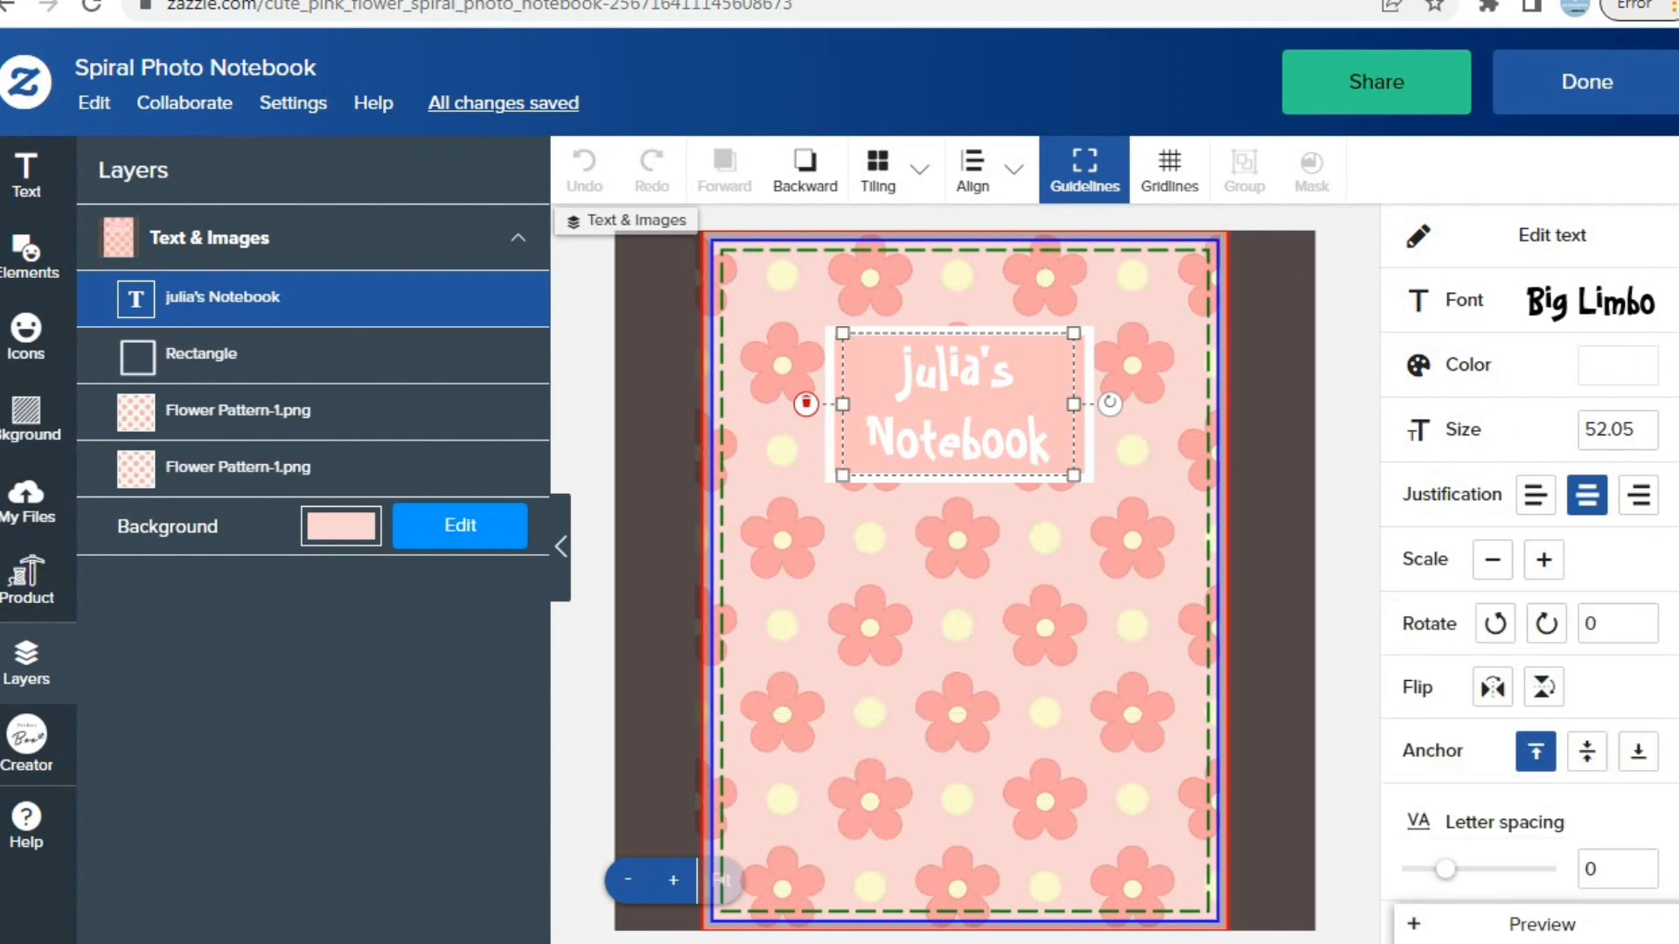
Turn the cover title into a template object
{"action": "scroll", "coordinate": [1529, 553], "scroll_direction": "down", "scroll_amount": 7}
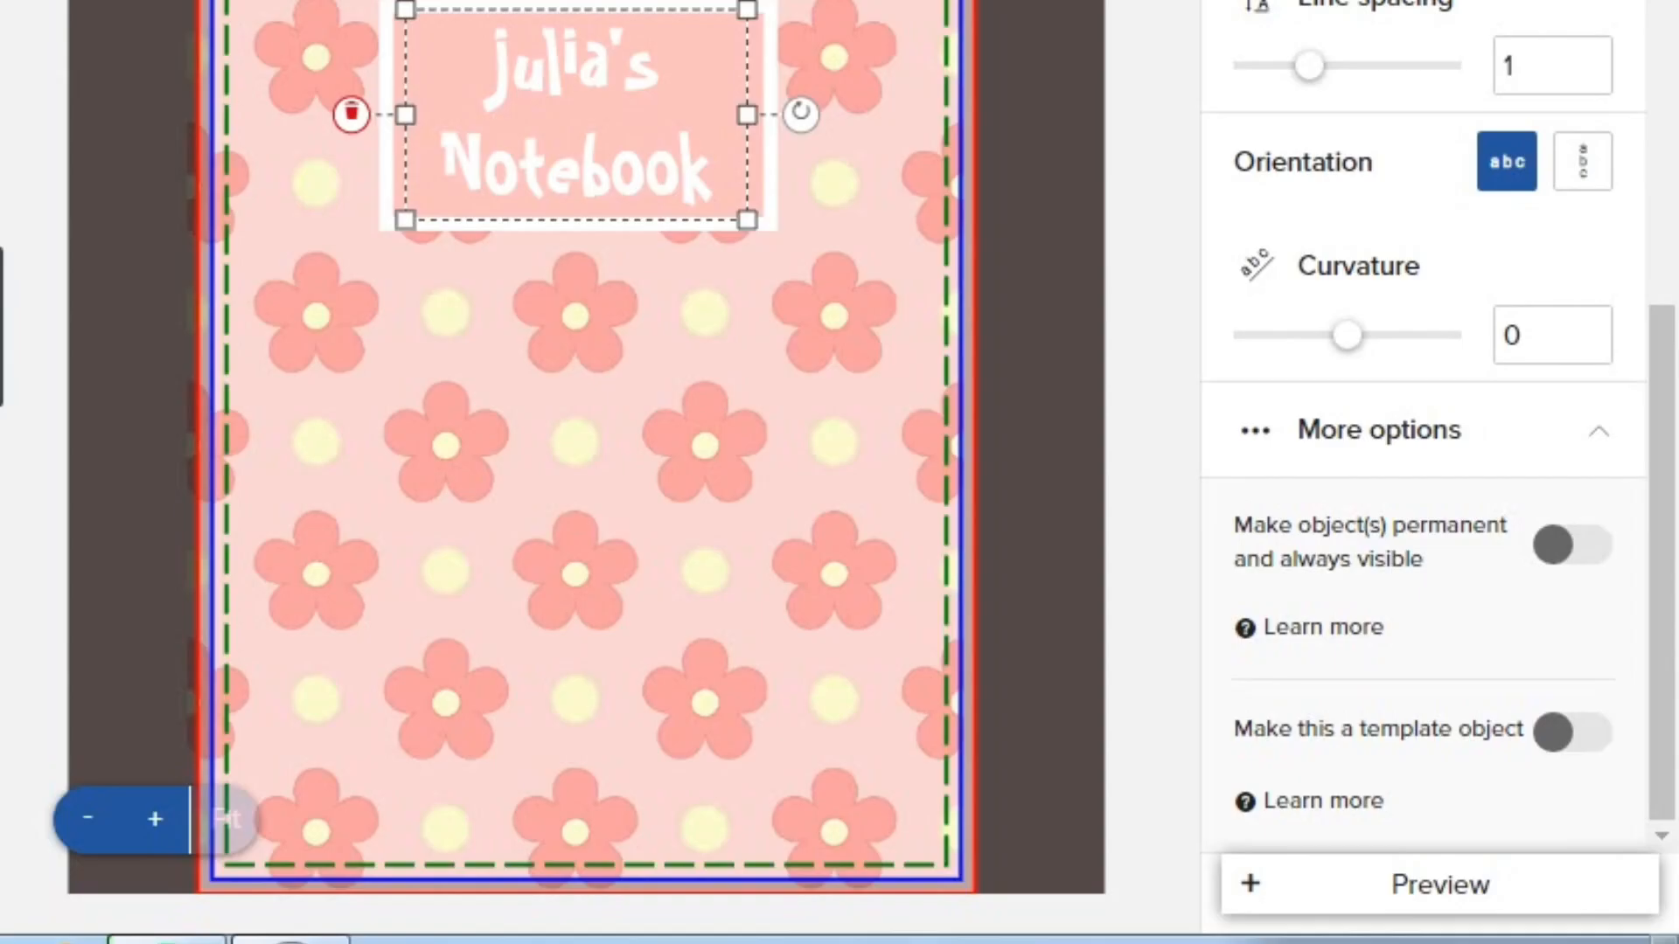
{"action": "left_click_drag", "start_coordinate": [1416, 820], "coordinate": [1599, 821]}
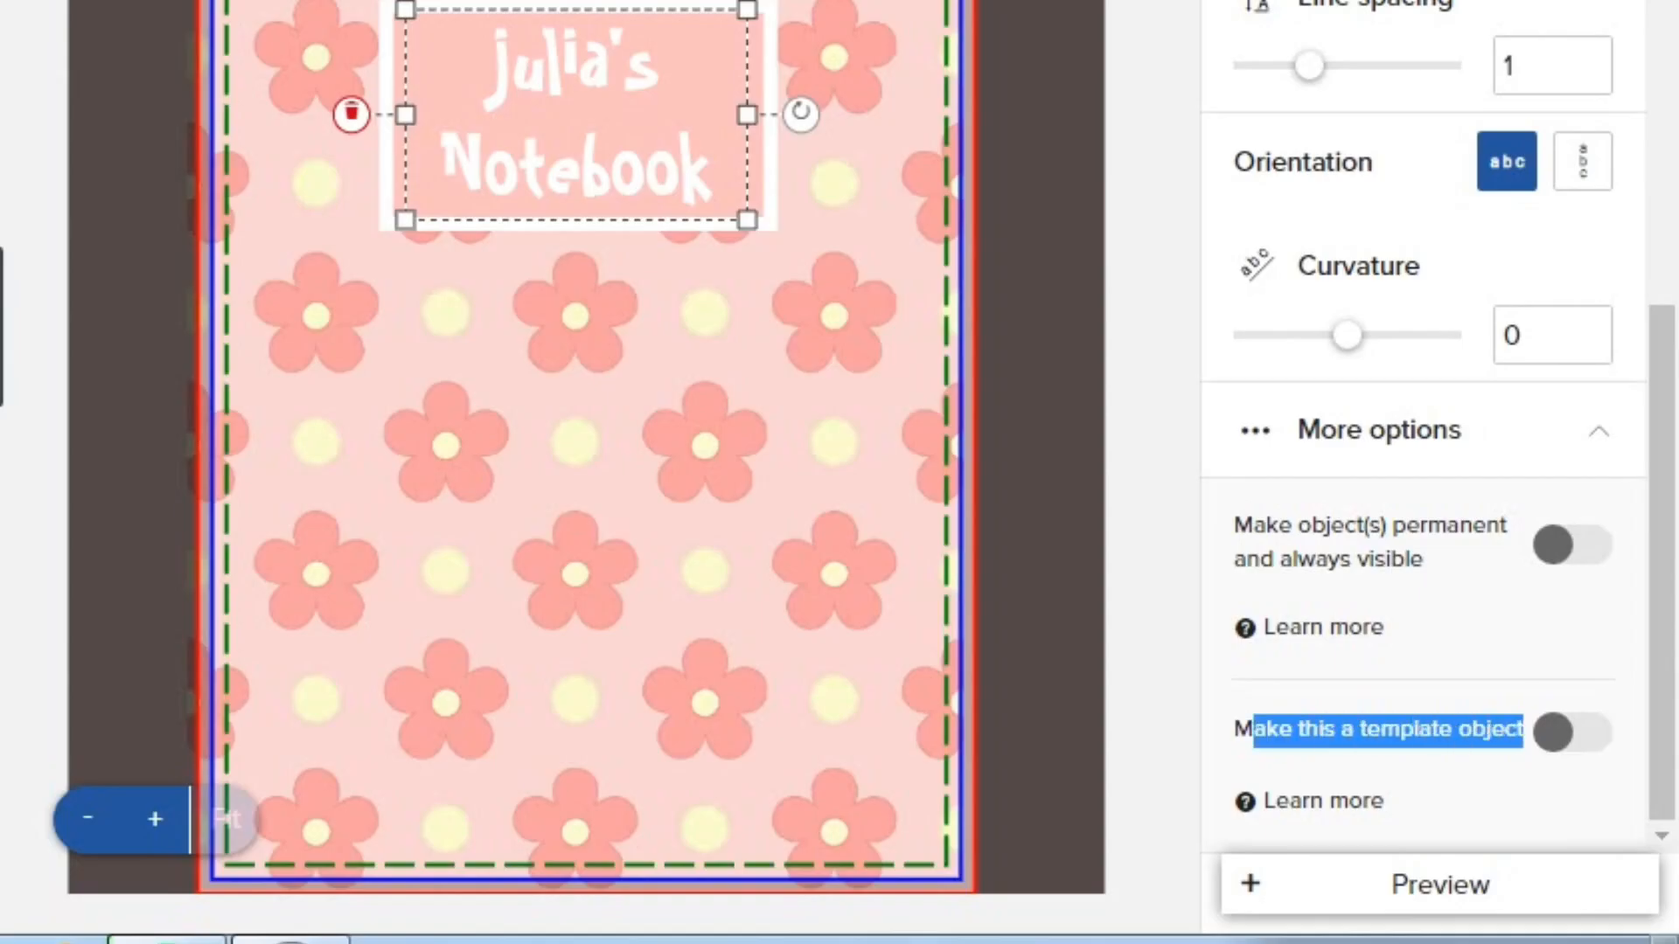
{"action": "left_click", "coordinate": [1573, 732]}
Set the template's product page label to the owner's first name followed by "'s notebook"
{"action": "left_click_drag", "start_coordinate": [1330, 487], "coordinate": [1251, 488]}
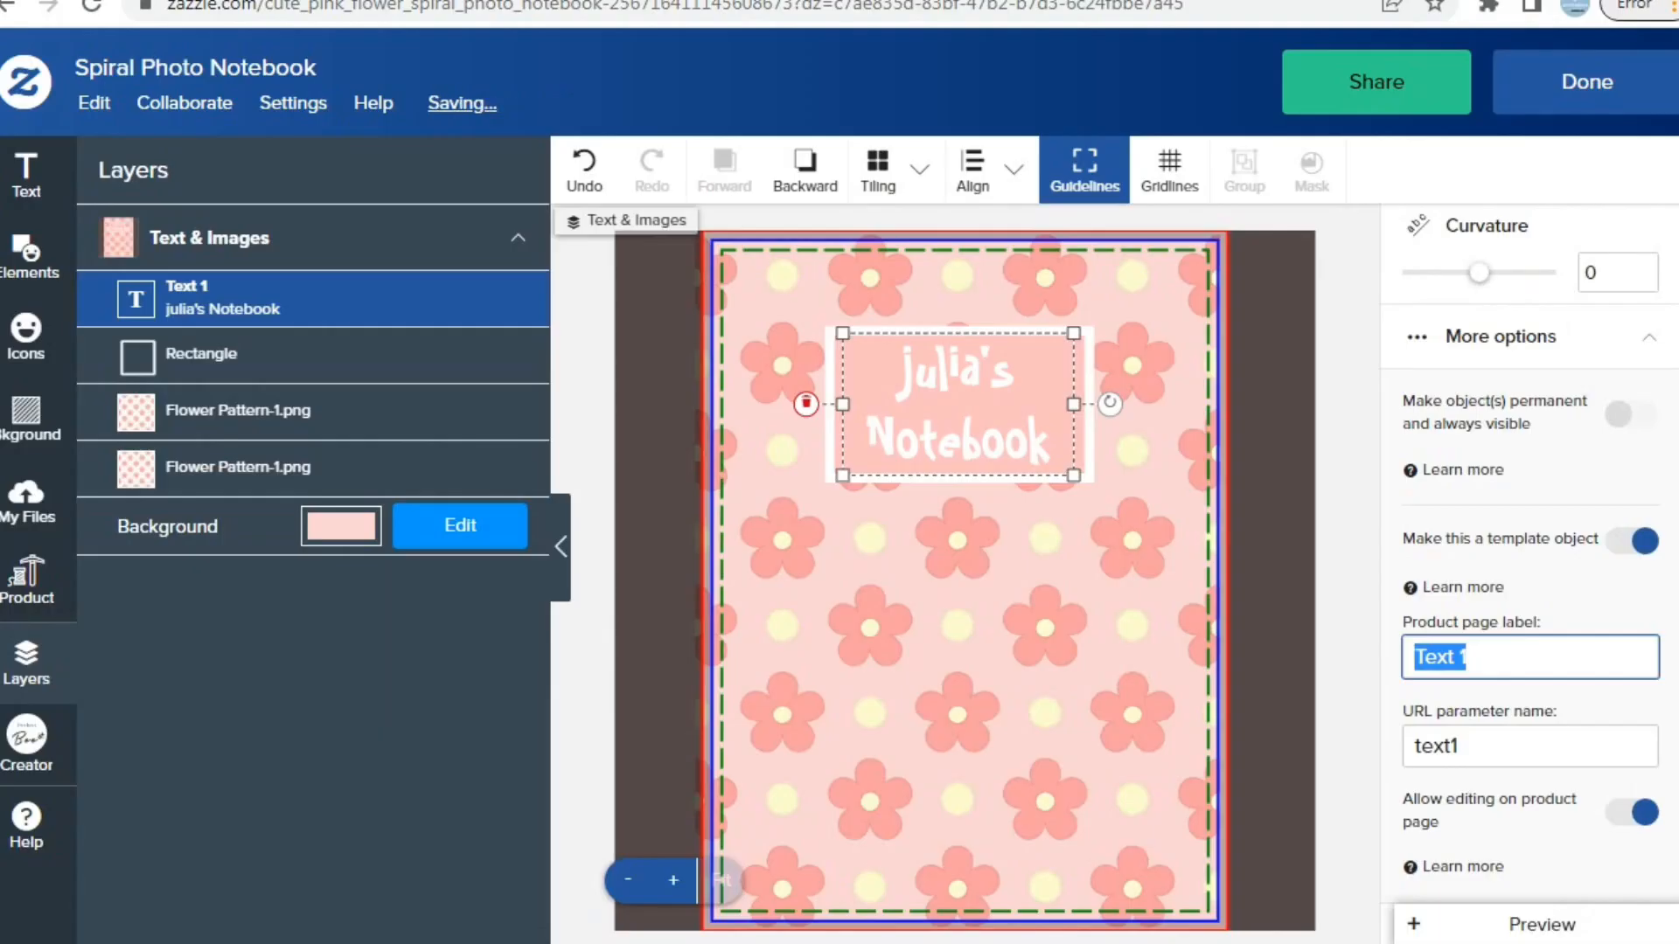
{"action": "type", "text": "juli"}
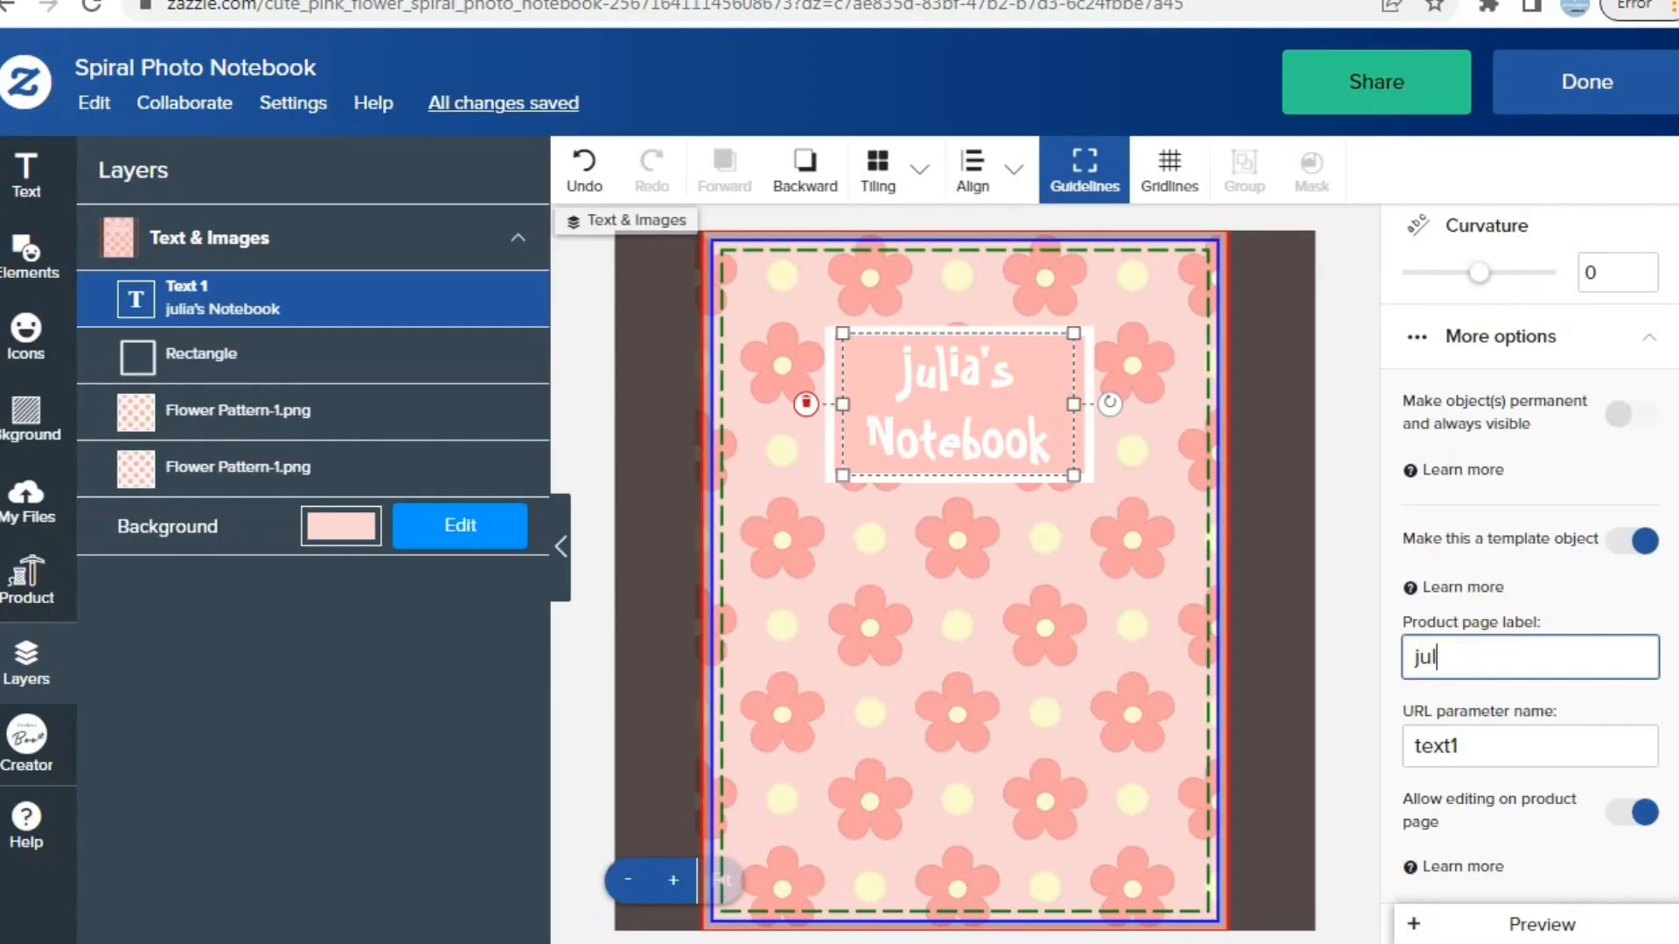
{"action": "type", "text": "'s"}
{"action": "left_click", "coordinate": [1441, 657]}
{"action": "type", "text": "a's notebook"}
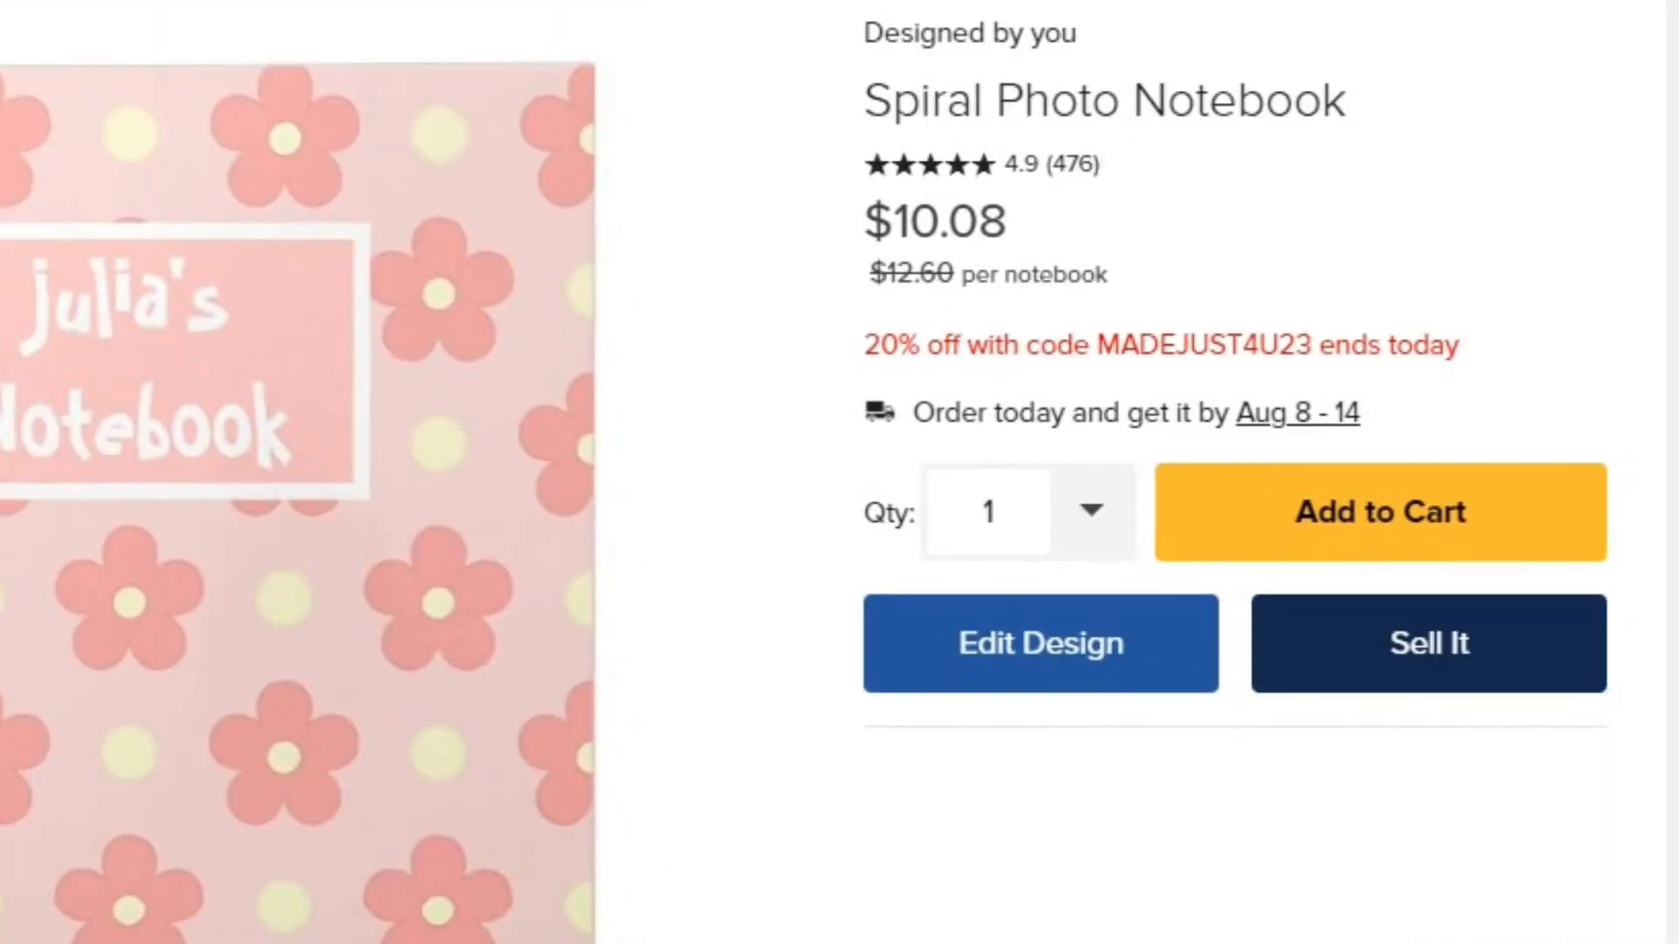
Put the notebook up for sale and choose the department Office & School > Stationery > Notebooks & Writing Pads > Notebooks & Journals
{"action": "left_click", "coordinate": [1429, 644]}
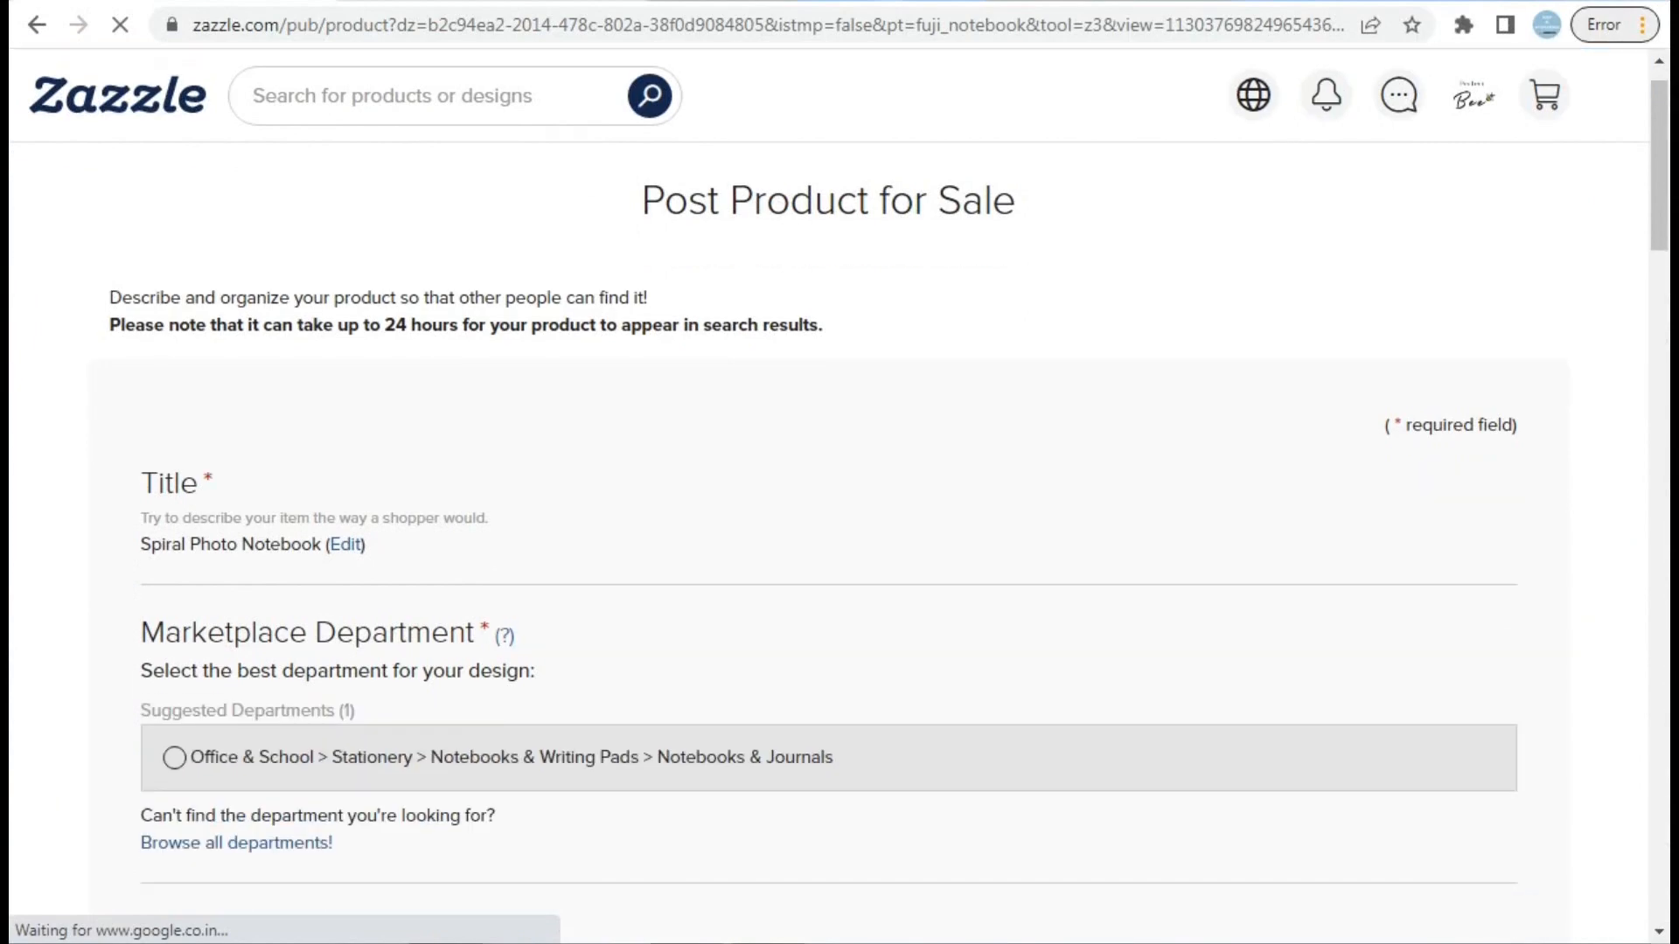
{"action": "scroll", "coordinate": [828, 497], "scroll_direction": "down", "scroll_amount": 3}
{"action": "left_click", "coordinate": [174, 416]}
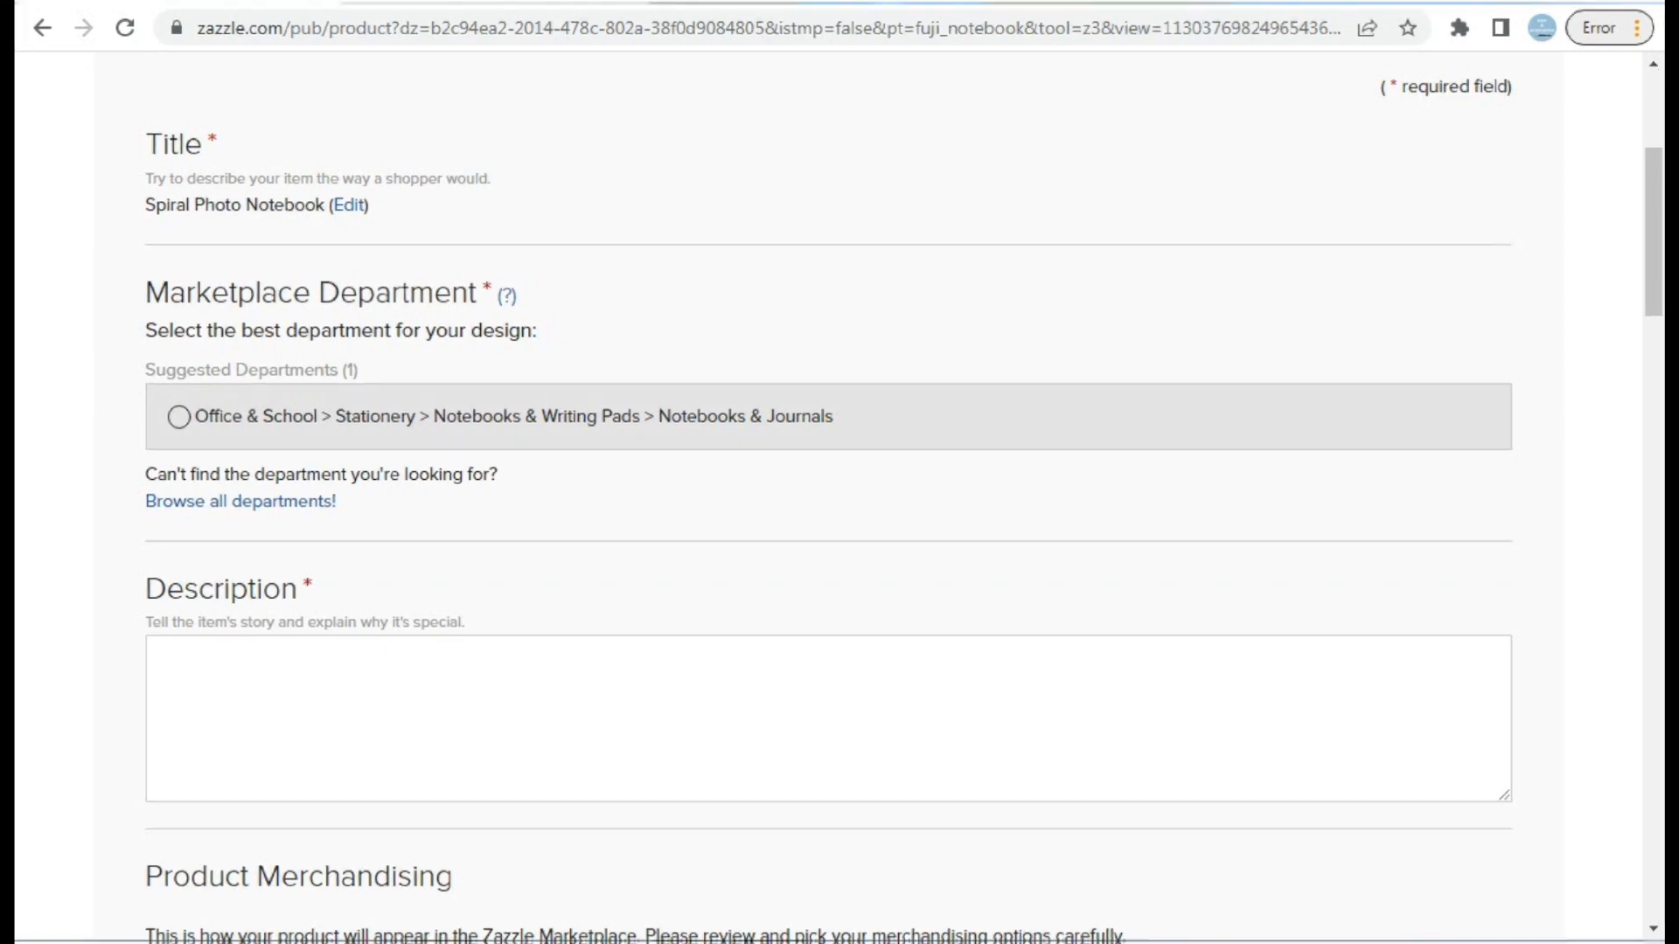
Extend the product title to read "cute pink flower Spiral Photo Notebook"
{"action": "type", "text": "pink fl"}
{"action": "type", "text": "ower "}
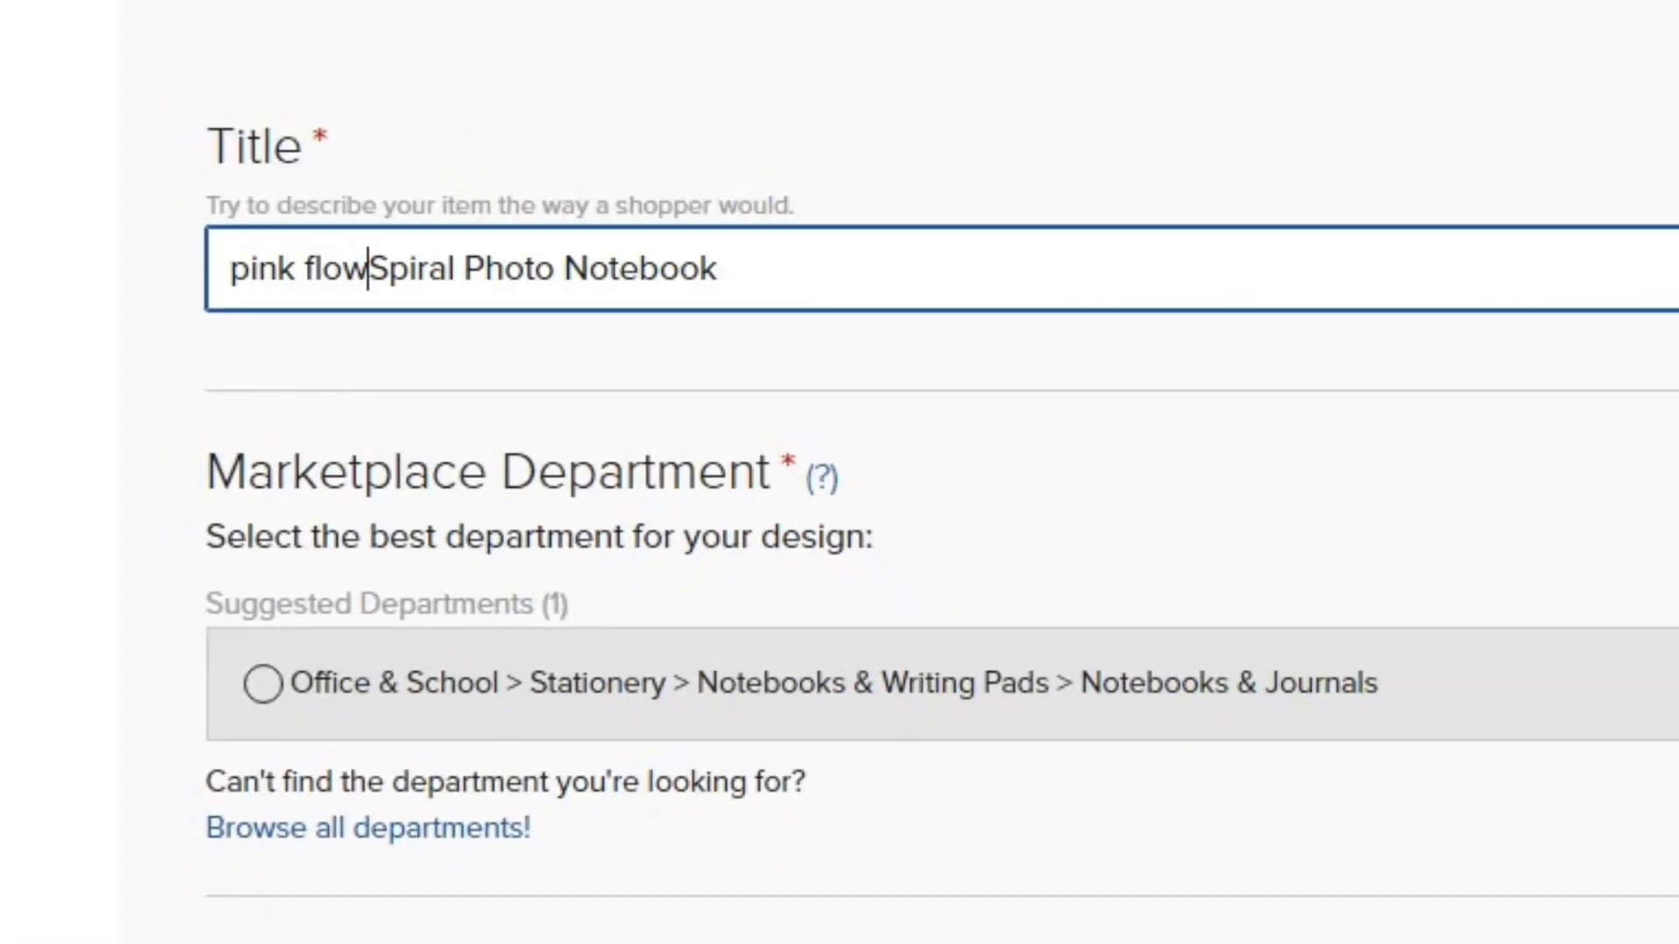
{"action": "type", "text": "cute"}
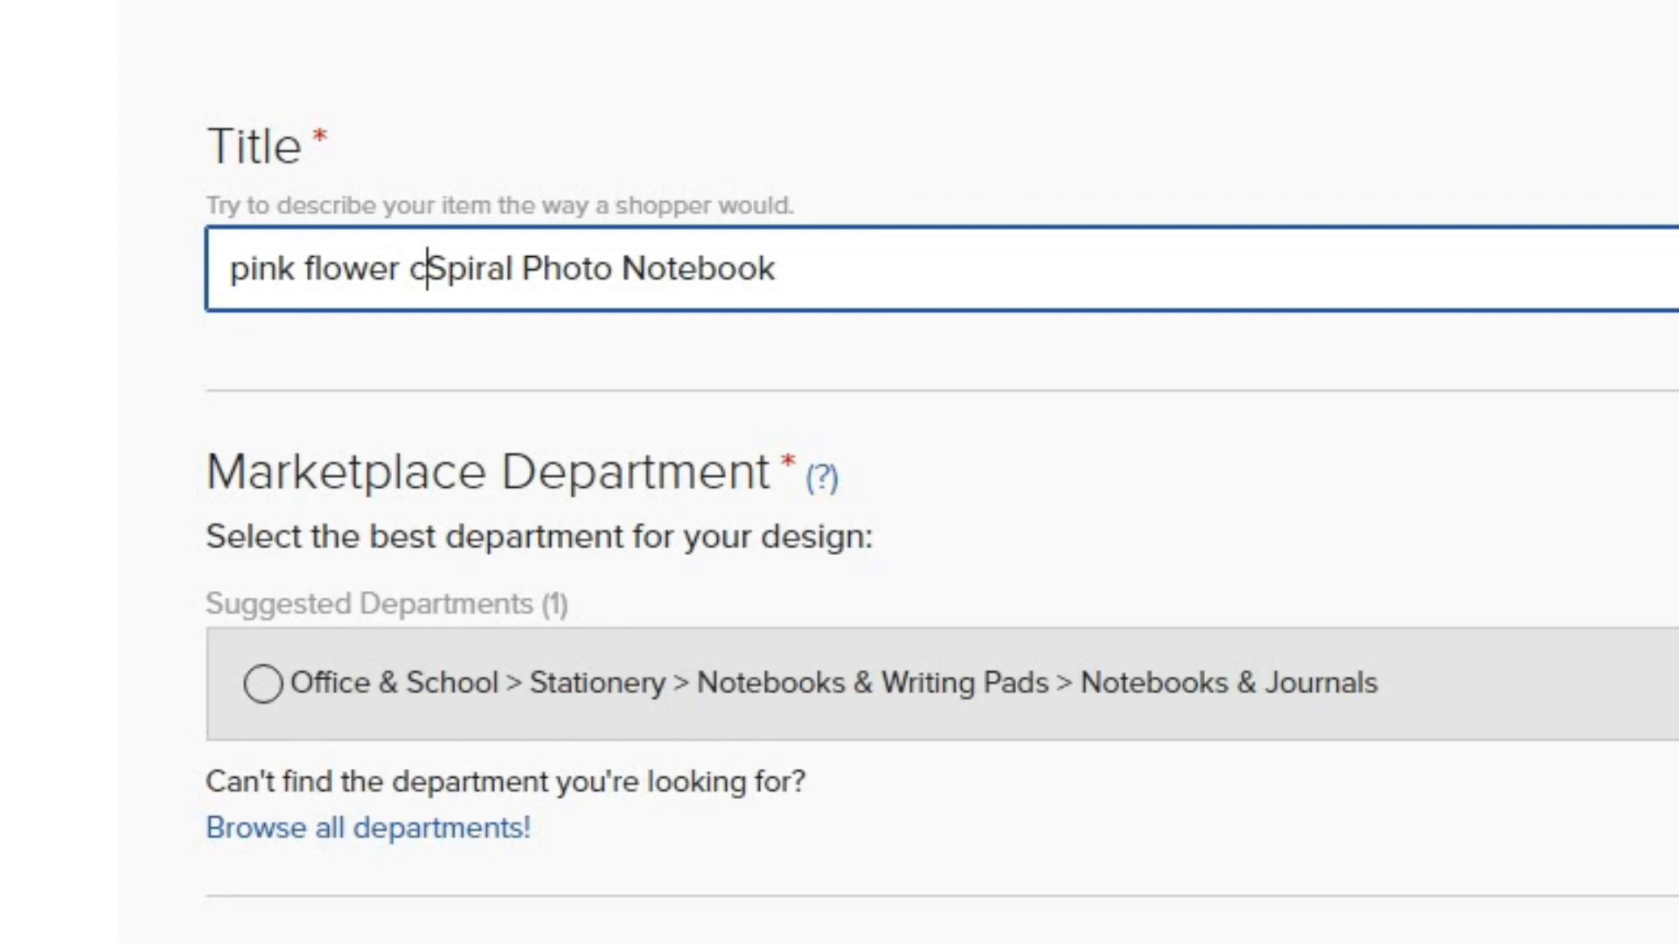
{"action": "key", "text": "shift+Left"}
{"action": "key", "text": "shift+Left"}
{"action": "key", "text": "shift+Left"}
{"action": "key", "text": "shift+Left"}
{"action": "key", "text": "ctrl+c"}
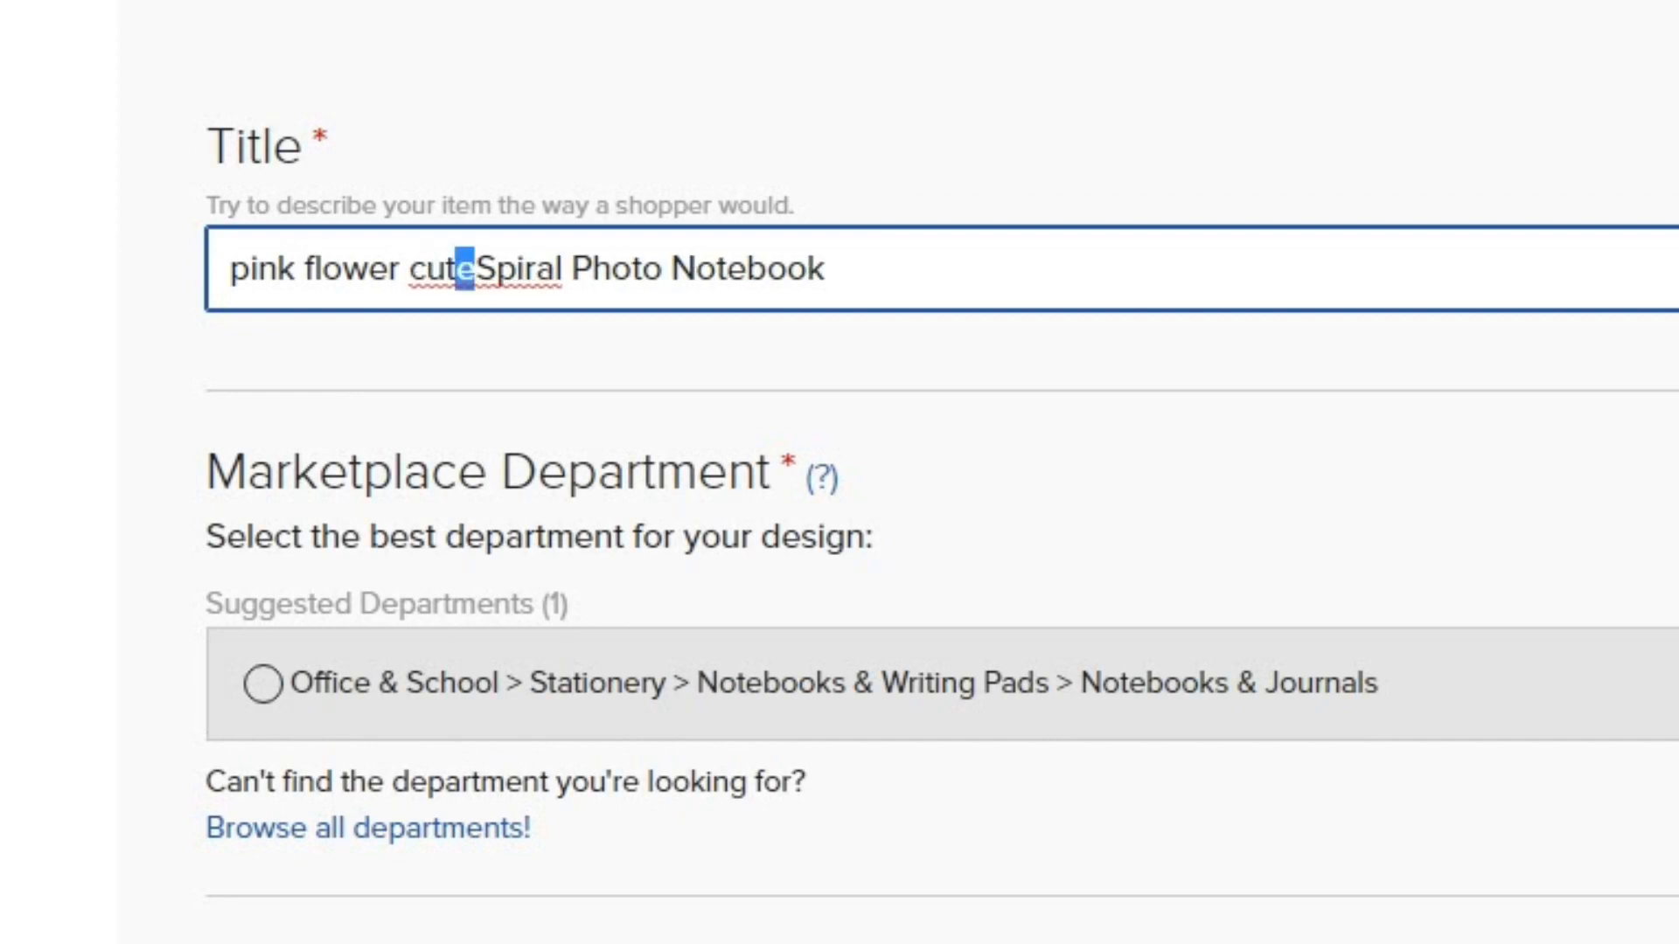
{"action": "key", "text": "BackSpace"}
{"action": "key", "text": "Home"}
{"action": "right_click", "coordinate": [231, 267]}
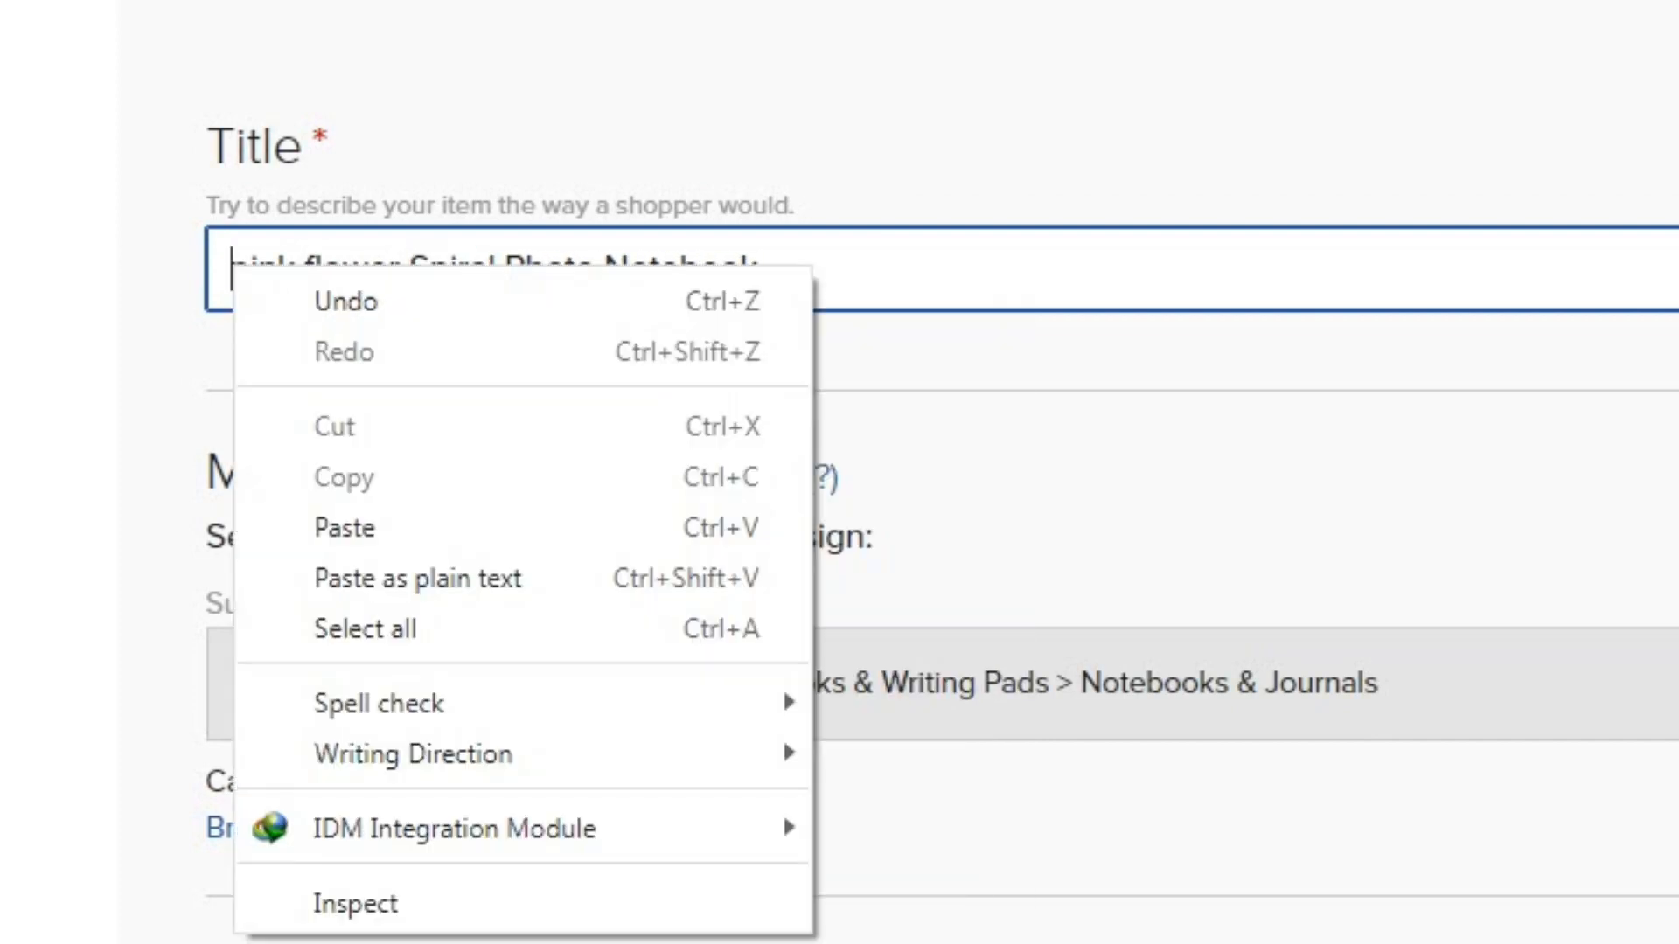
{"action": "left_click", "coordinate": [343, 527]}
Capitalise the first three words of the title so it reads "Cute Pink Flower Spiral Photo Notebook"
{"action": "left_click", "coordinate": [248, 269]}
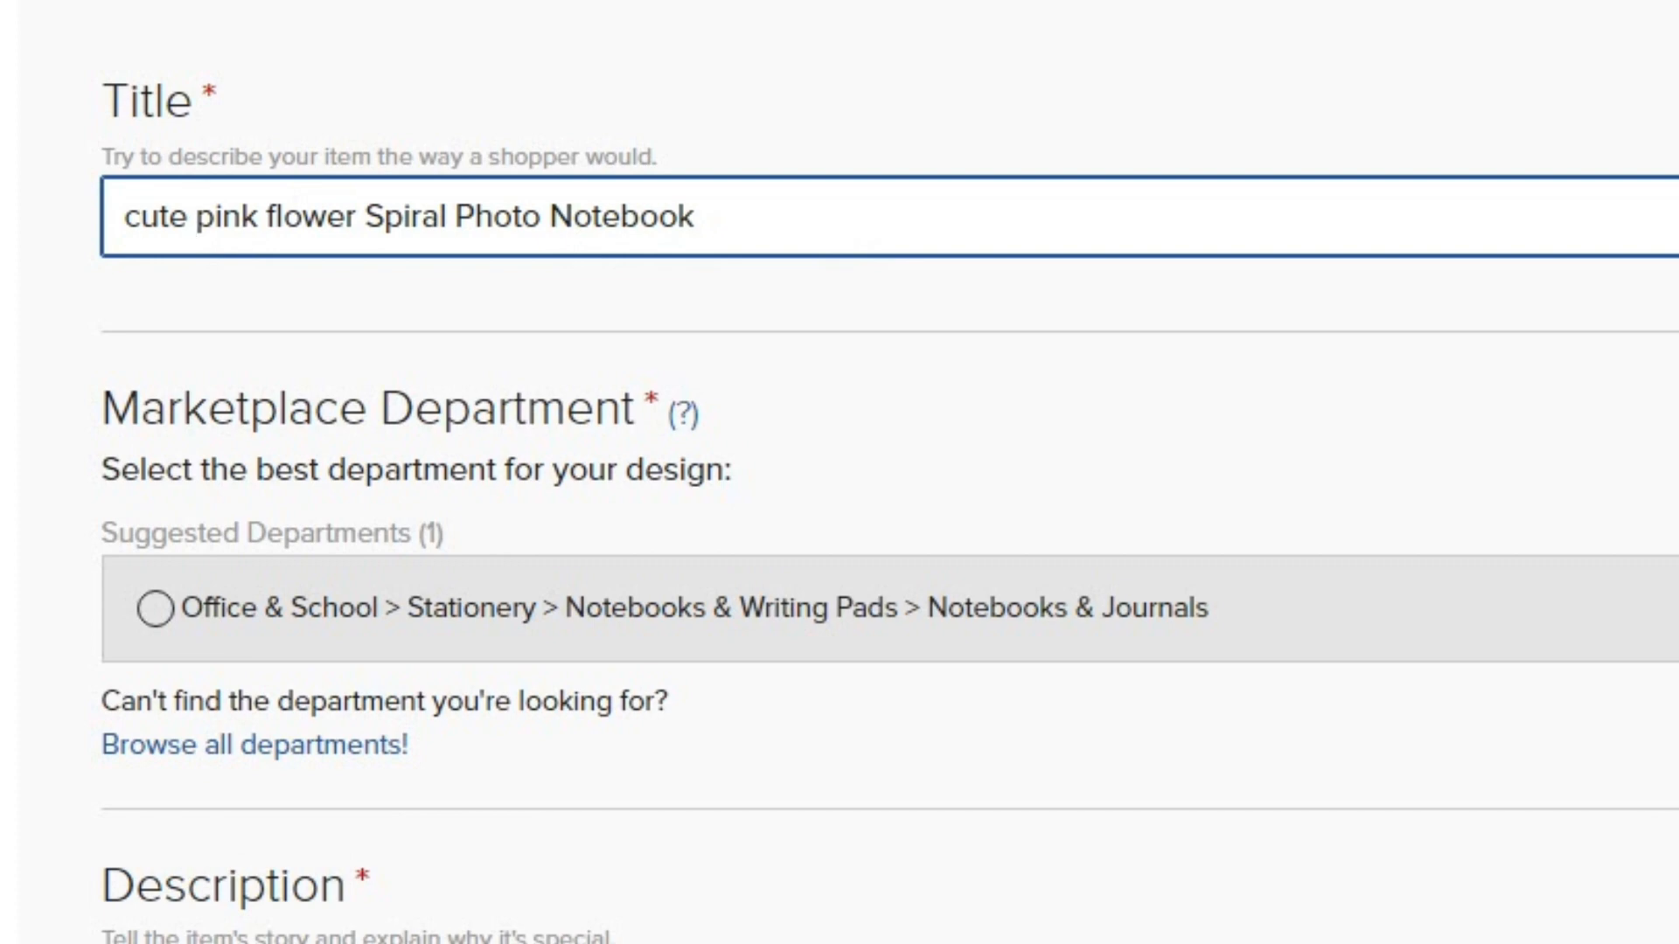
{"action": "key", "text": "BackSpace"}
{"action": "type", "text": "C"}
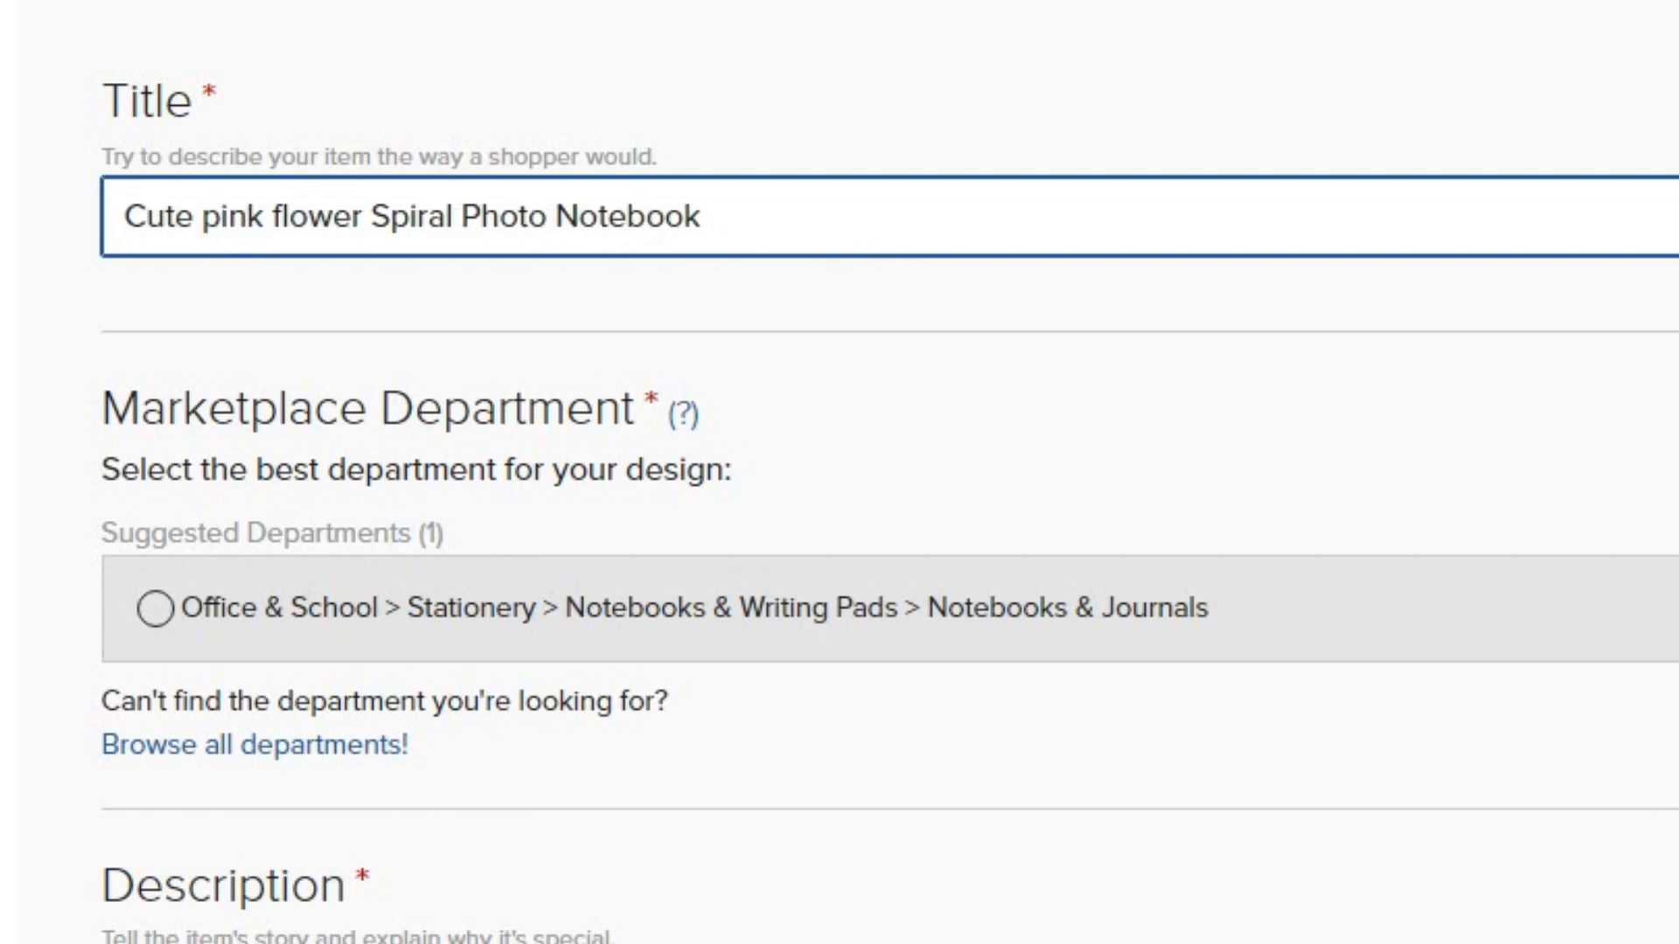
{"action": "left_click", "coordinate": [222, 217]}
{"action": "key", "text": "BackSpace"}
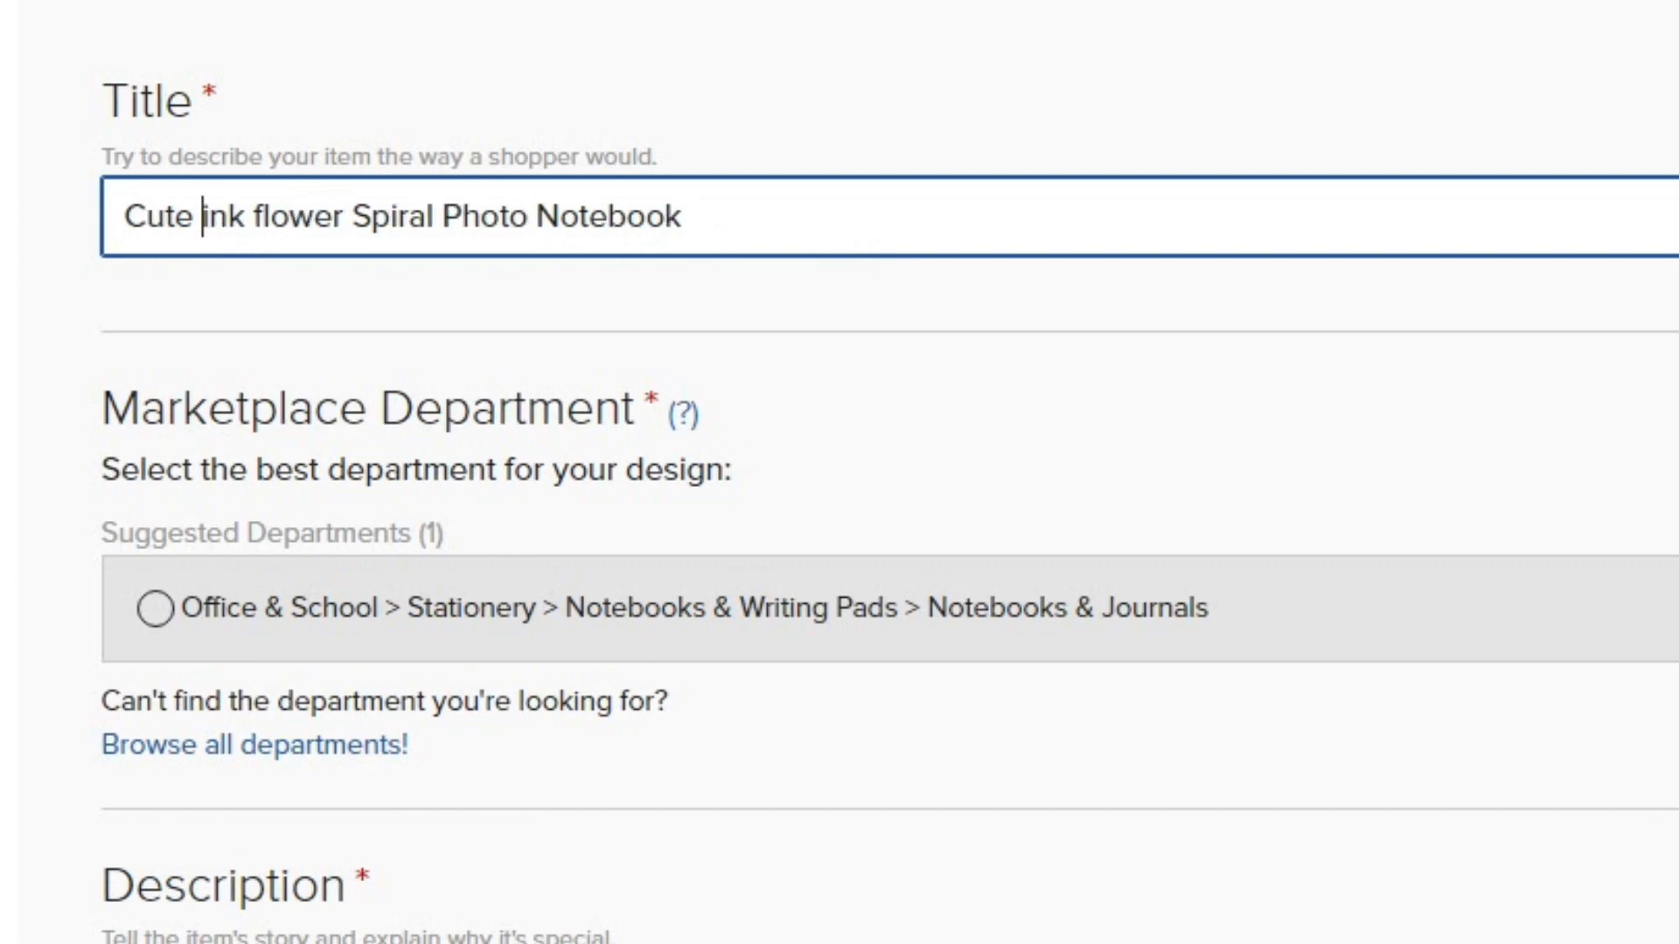
{"action": "type", "text": "P"}
{"action": "left_click", "coordinate": [279, 217]}
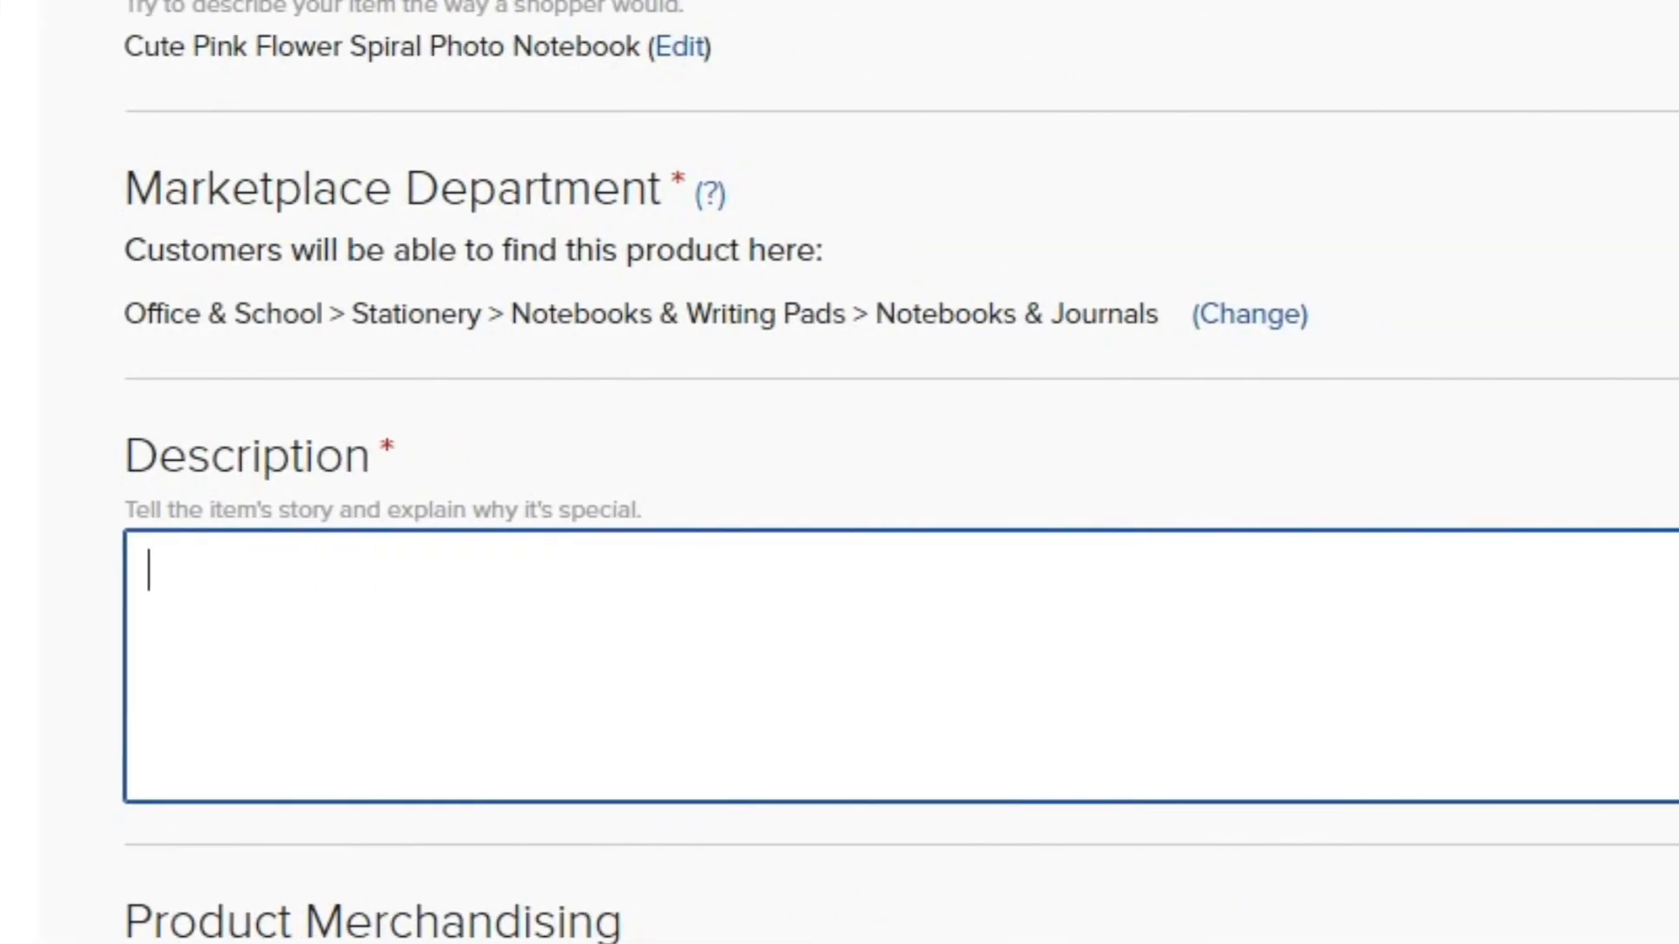
Copy the product title "Cute Pink Flower Spiral Photo Notebook" into the description
{"action": "left_click_drag", "start_coordinate": [125, 45], "coordinate": [510, 45]}
{"action": "right_click", "coordinate": [154, 35]}
{"action": "left_click", "coordinate": [257, 60]}
{"action": "left_click", "coordinate": [525, 612]}
{"action": "type", "text": "Cute Pink Flower Spiral Photo Notebook"}
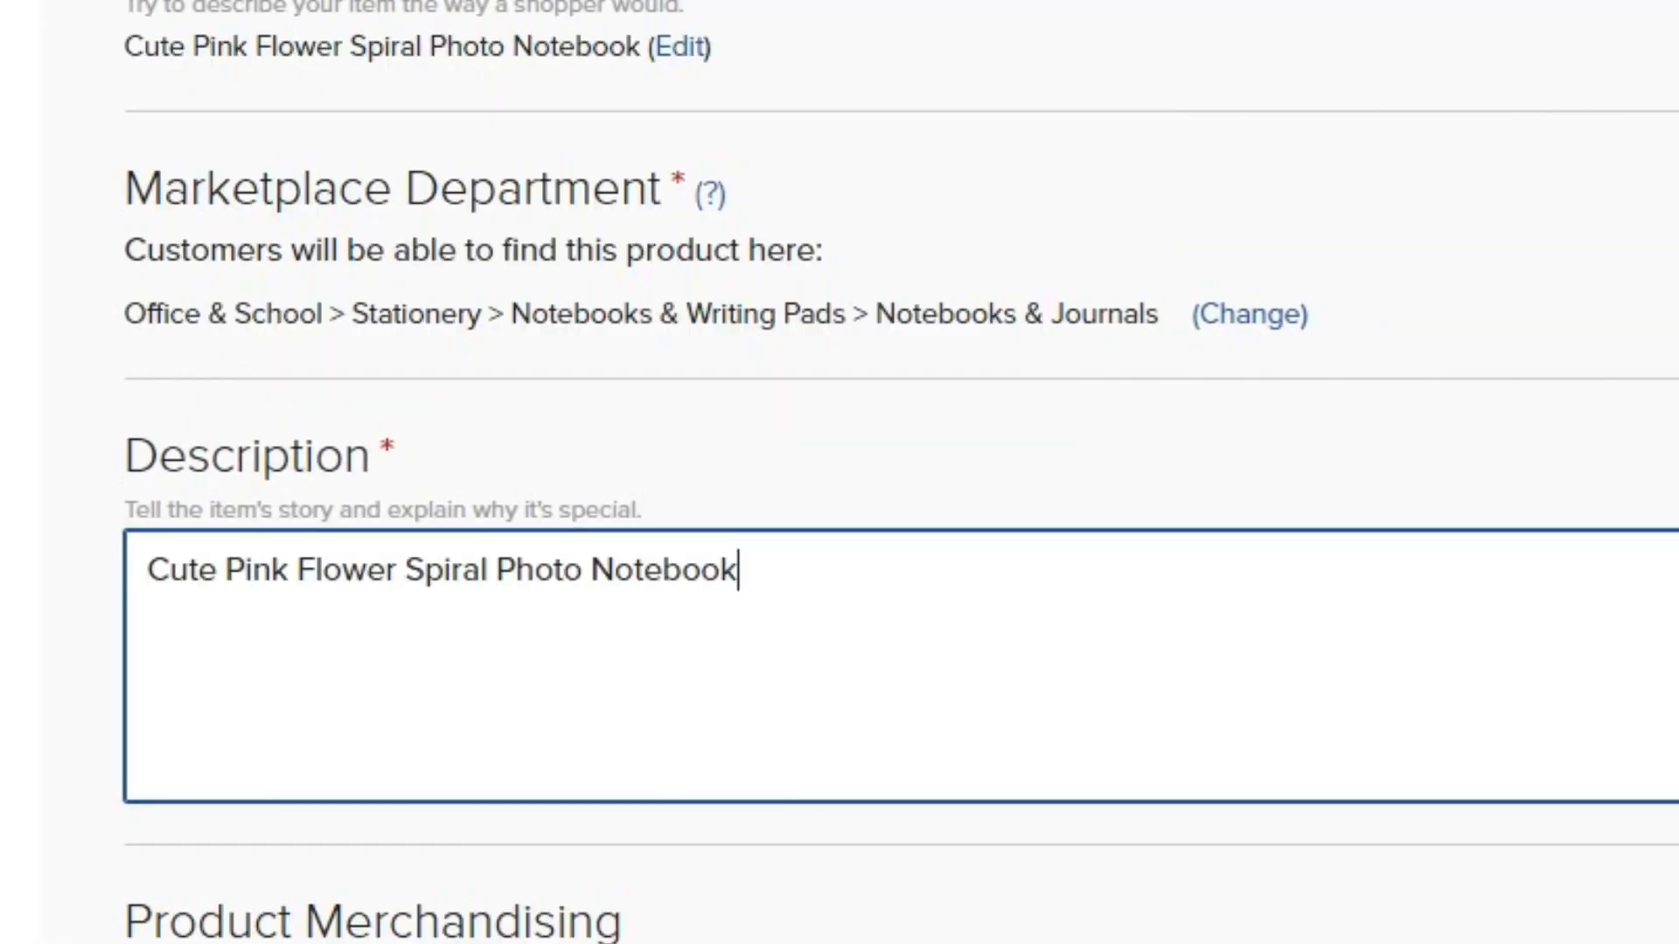
Complete the description with "perfect for gifting high schooler or teenager."
{"action": "type", "text": "perfect for gifti"}
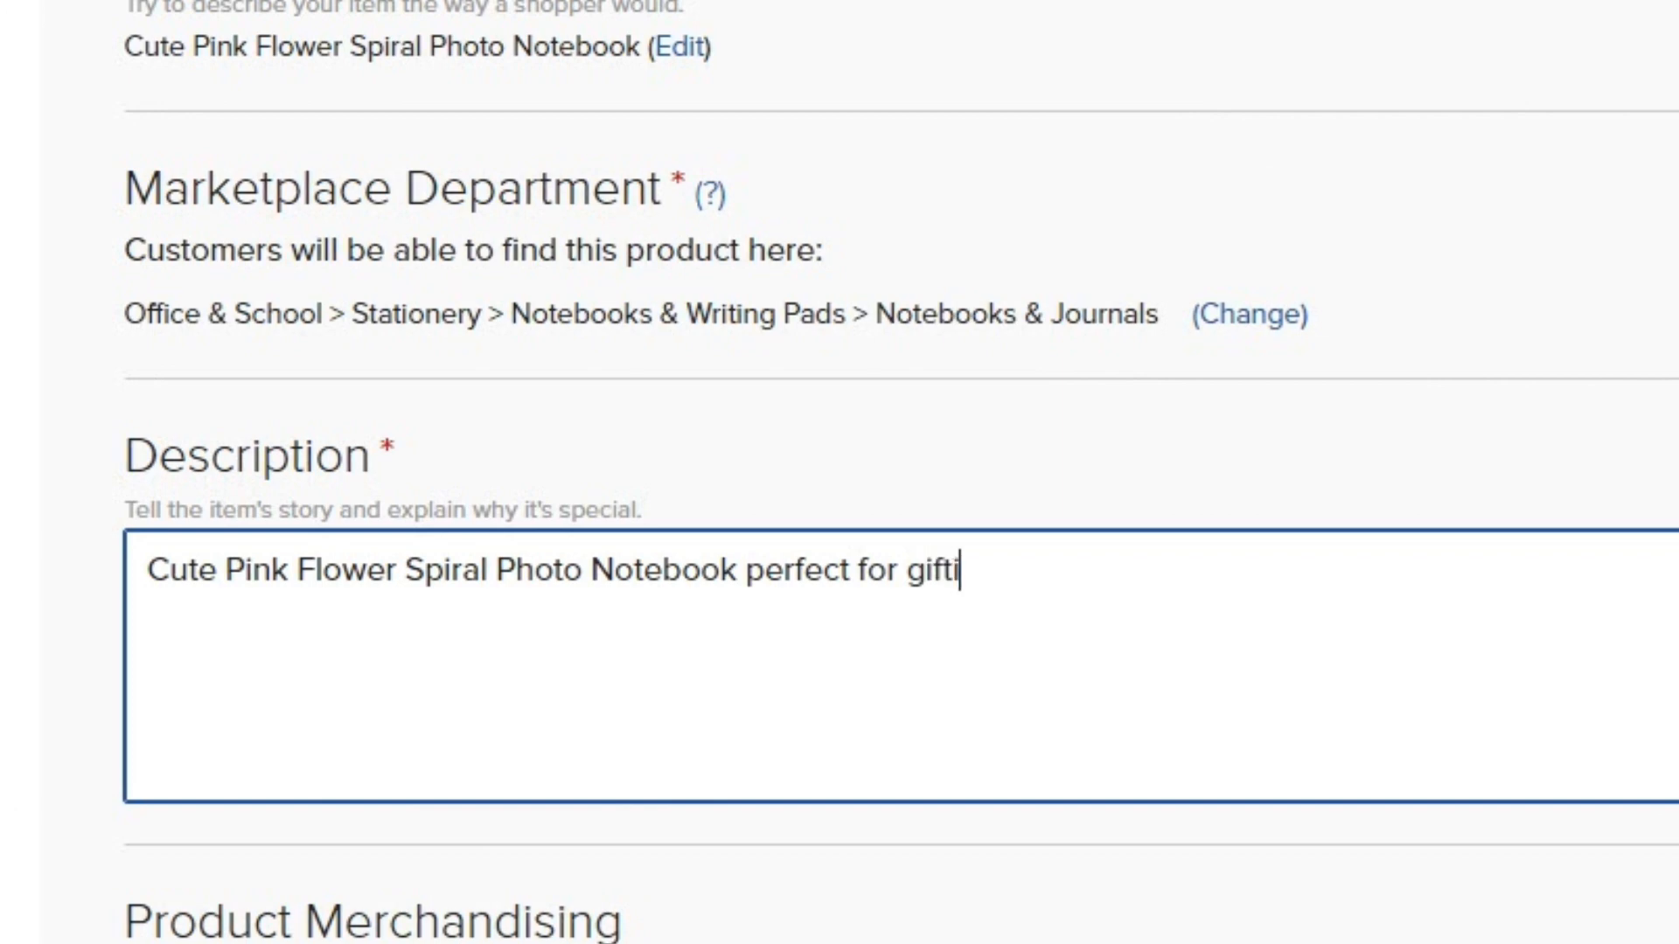
{"action": "type", "text": "ng high schooler or teeneger."}
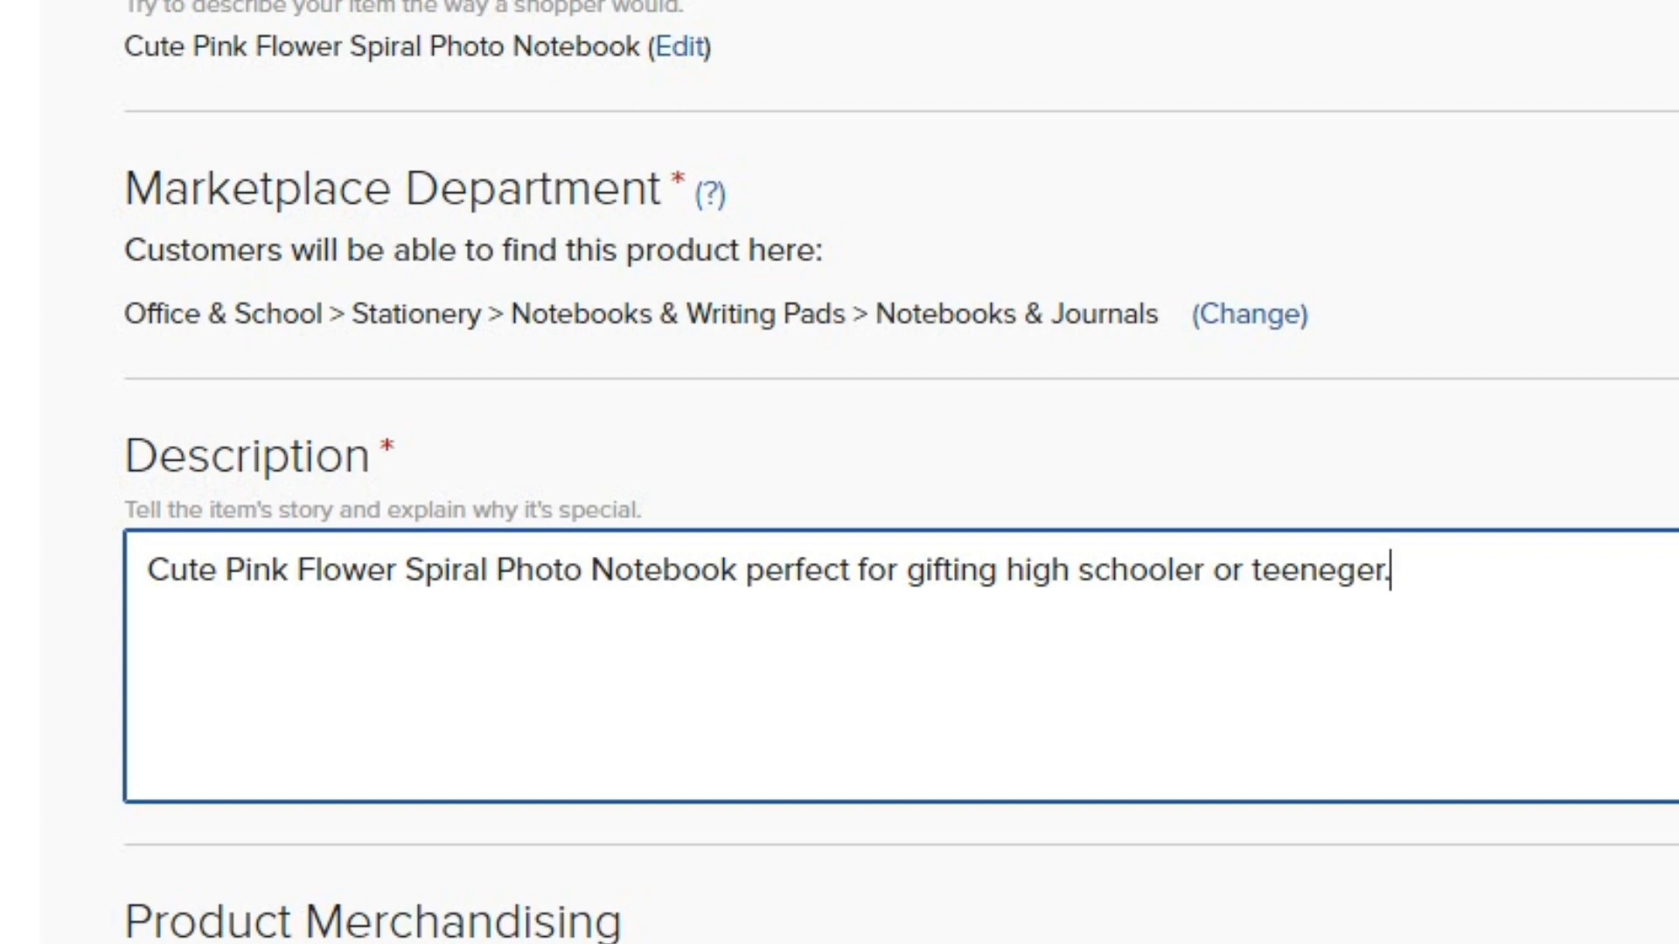
{"action": "left_click", "coordinate": [1328, 570]}
{"action": "key", "text": "BackSpace"}
{"action": "type", "text": "a"}
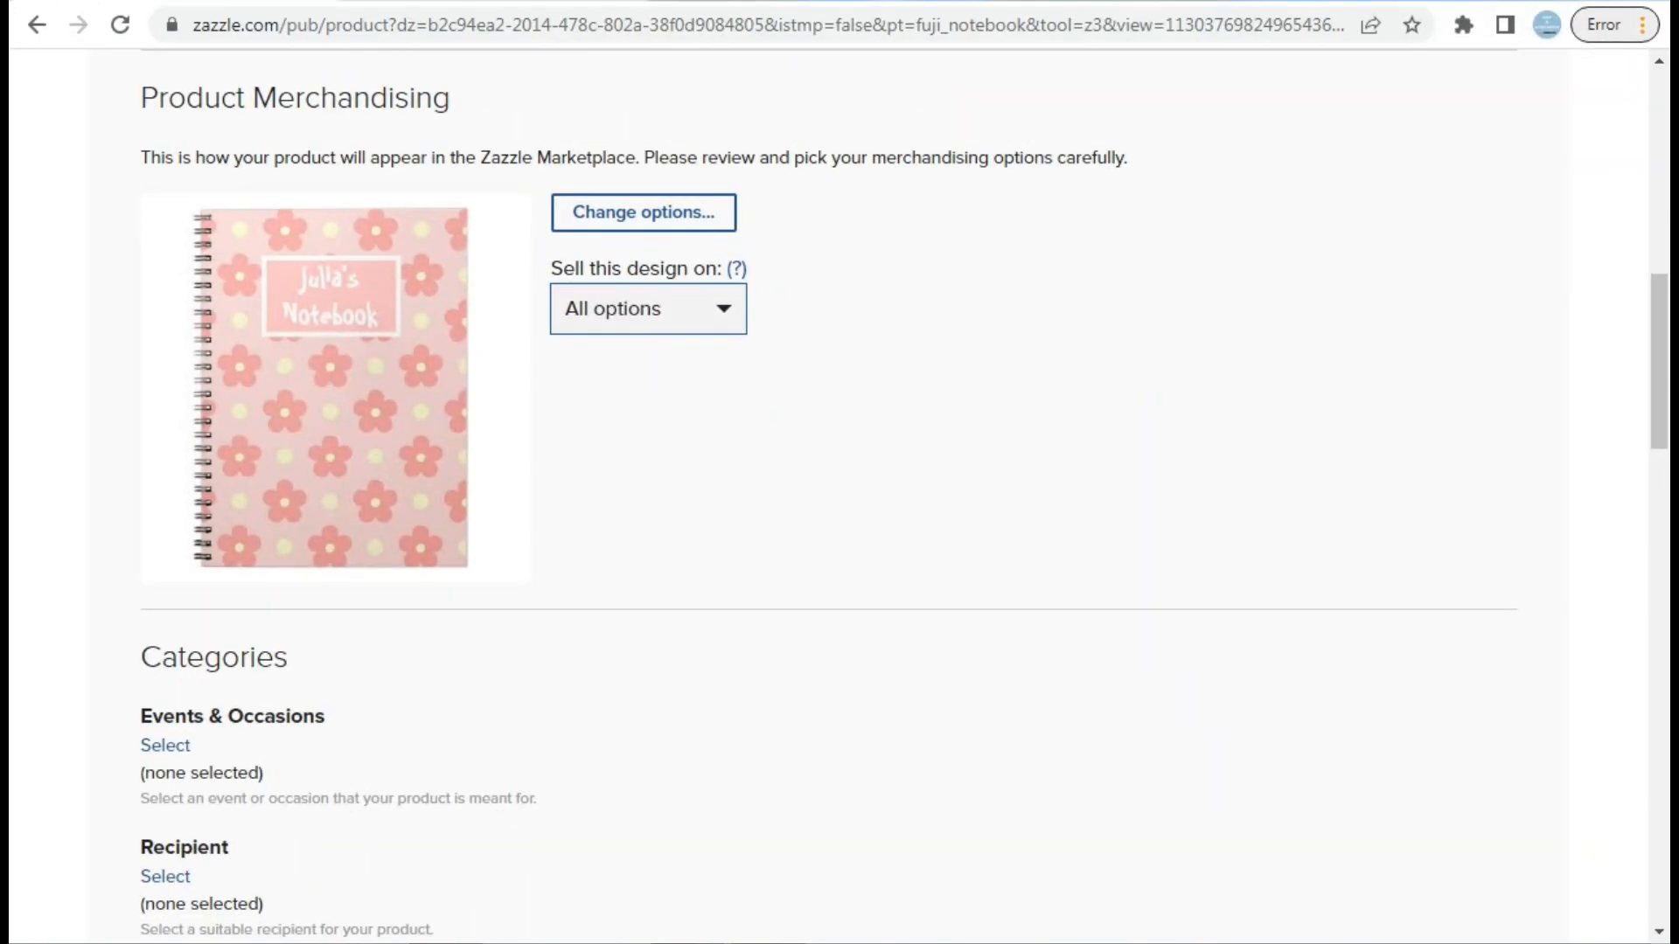
Examine the merchandising options and preview the two angled views of the notebook
{"action": "left_click", "coordinate": [644, 212]}
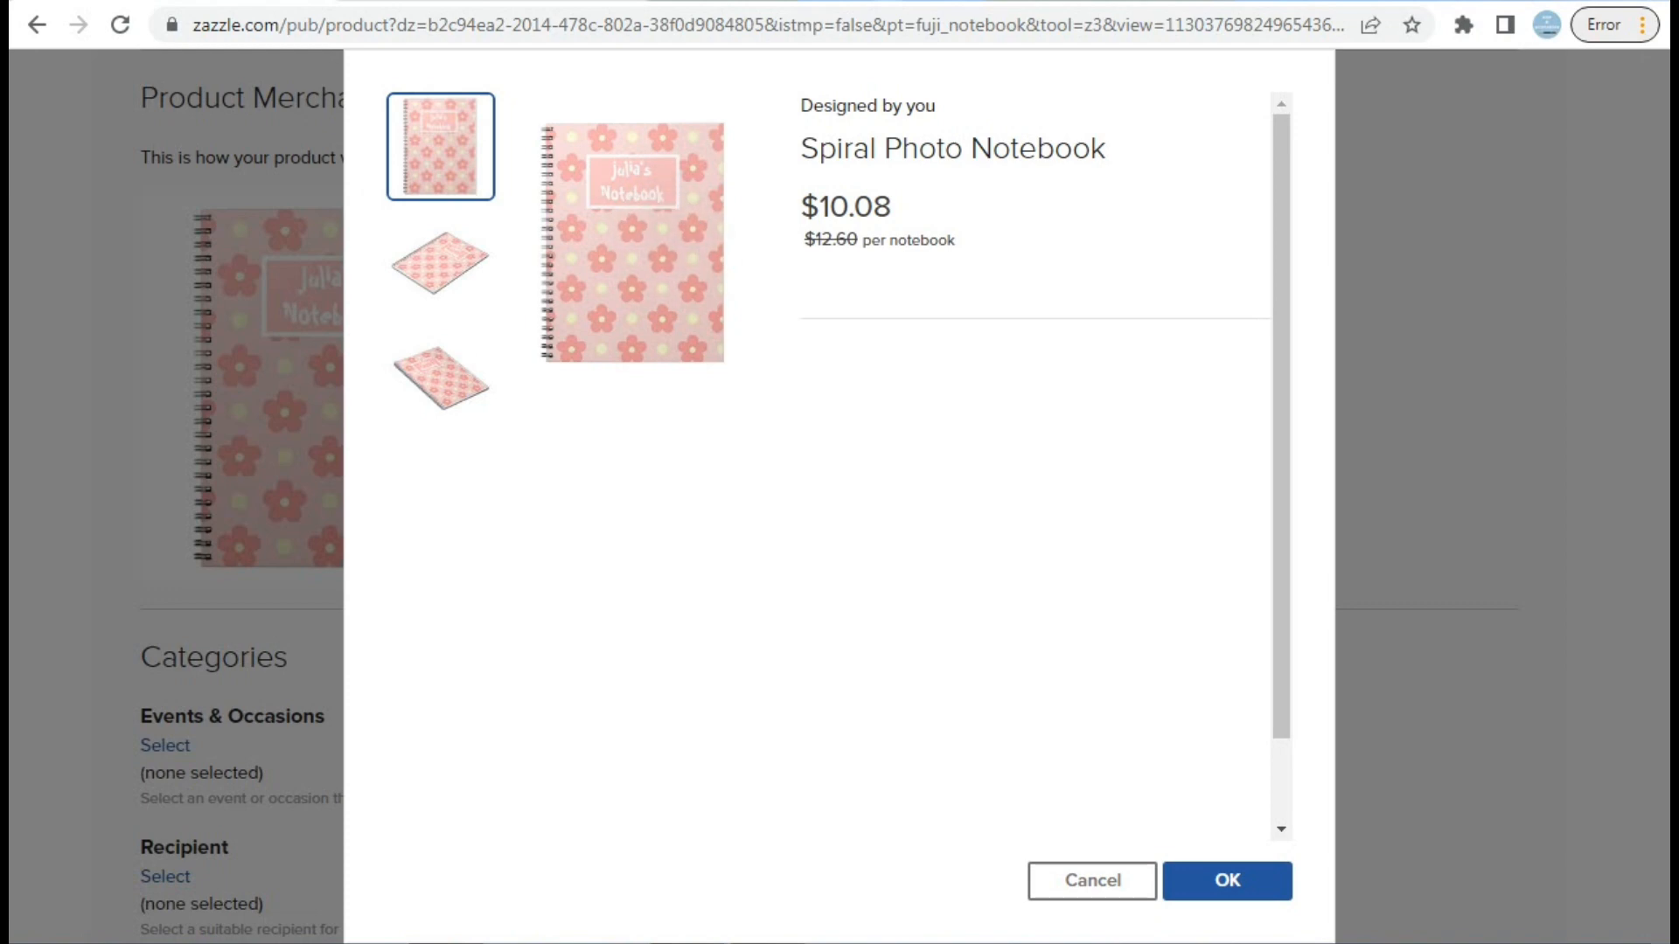
{"action": "scroll", "coordinate": [831, 464], "scroll_direction": "down", "scroll_amount": 2}
{"action": "scroll", "coordinate": [830, 464], "scroll_direction": "up", "scroll_amount": 2}
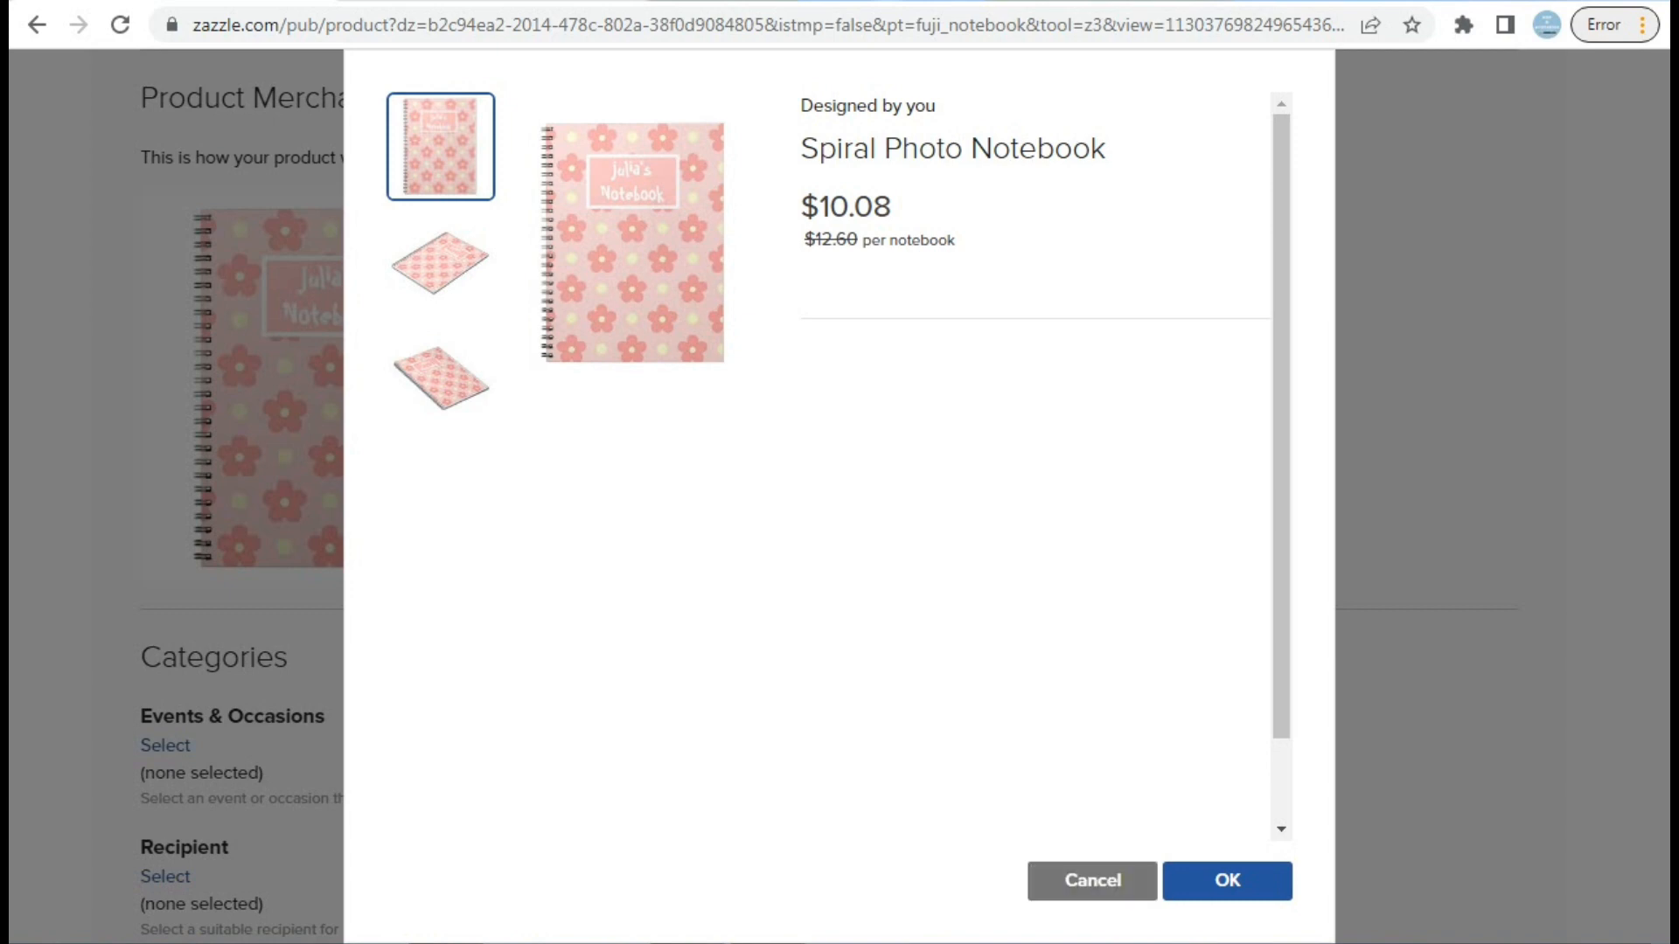
{"action": "left_click", "coordinate": [441, 262]}
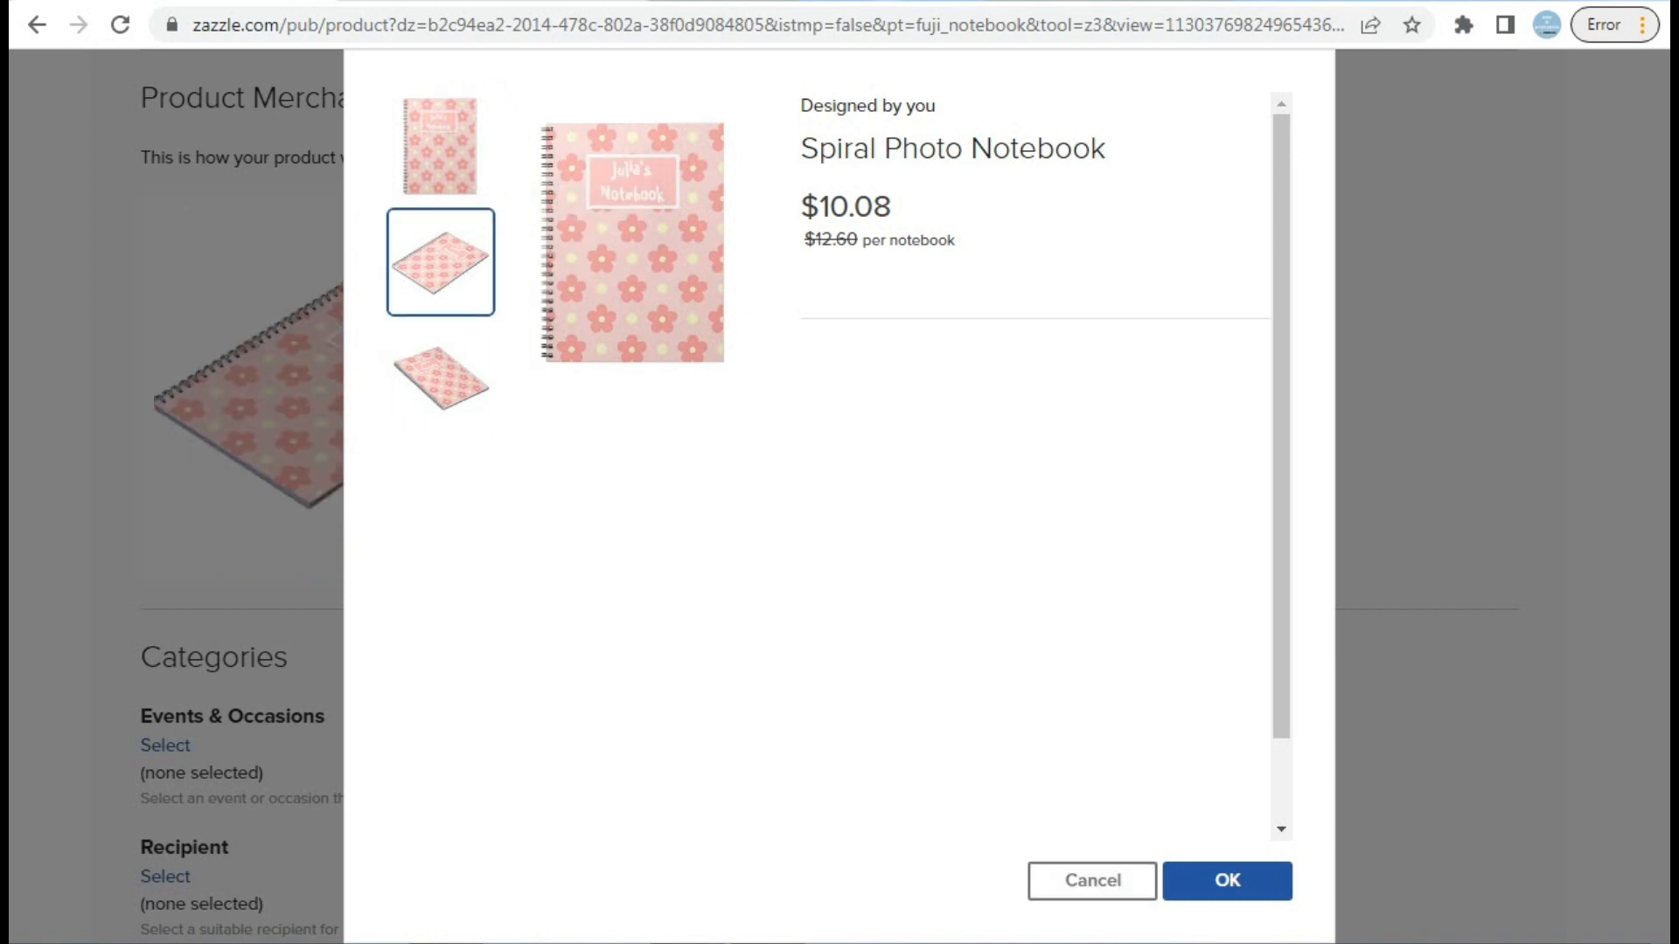
{"action": "left_click", "coordinate": [440, 377]}
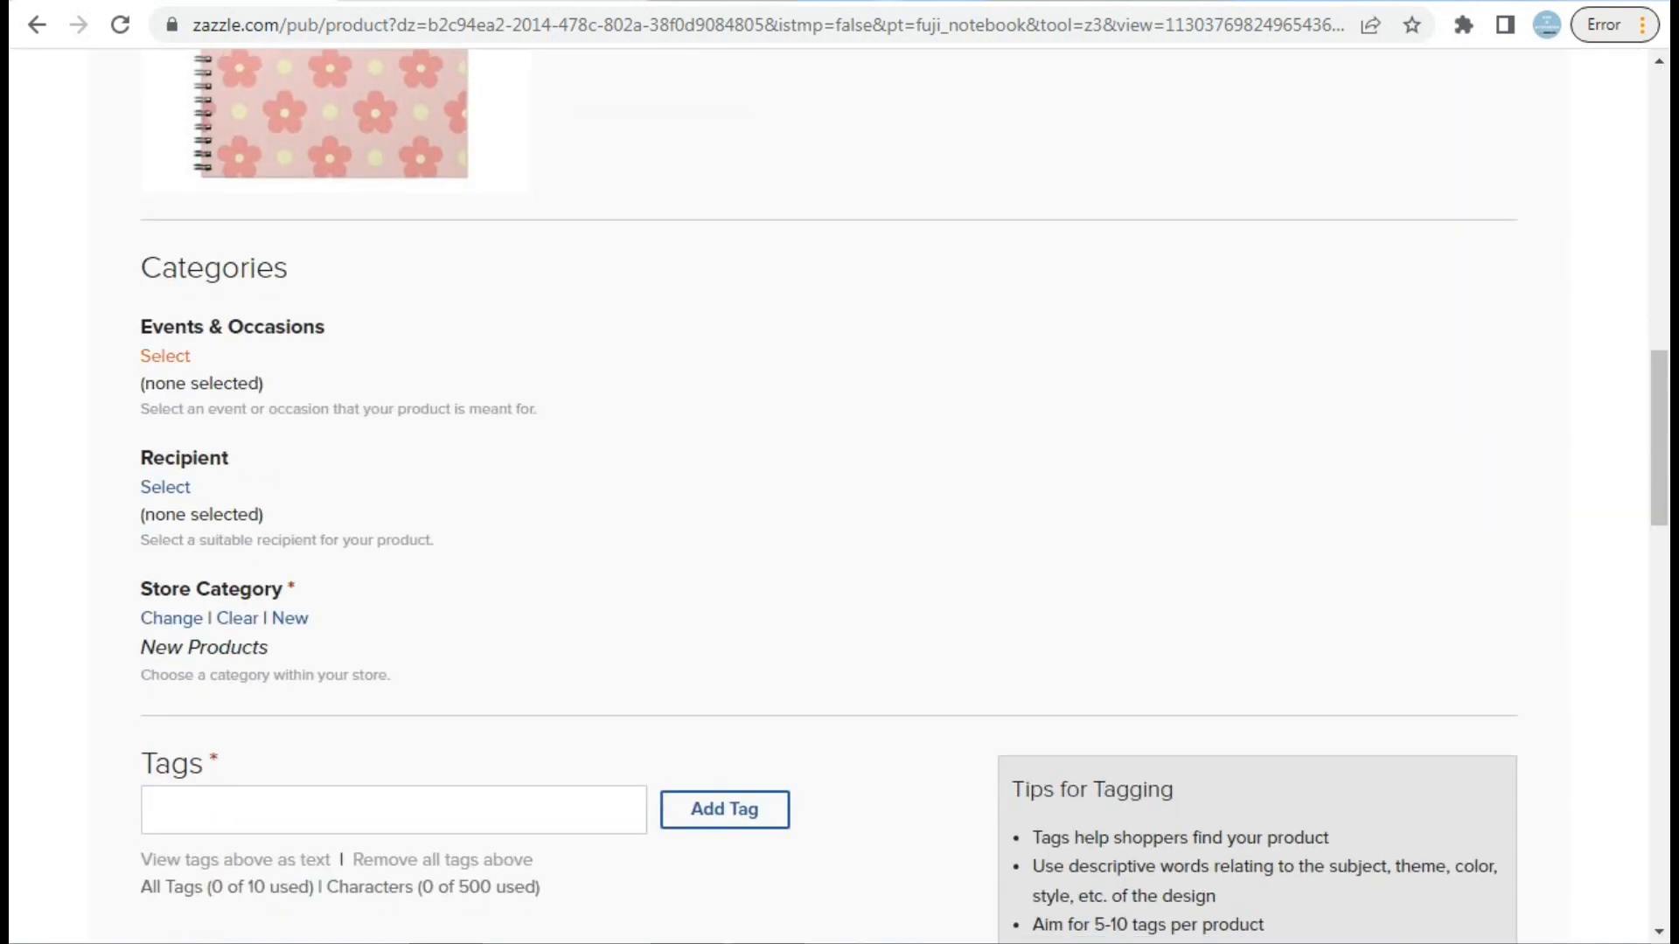
Set the Events & Occasions category to Expressions > Friends
{"action": "left_click", "coordinate": [165, 356]}
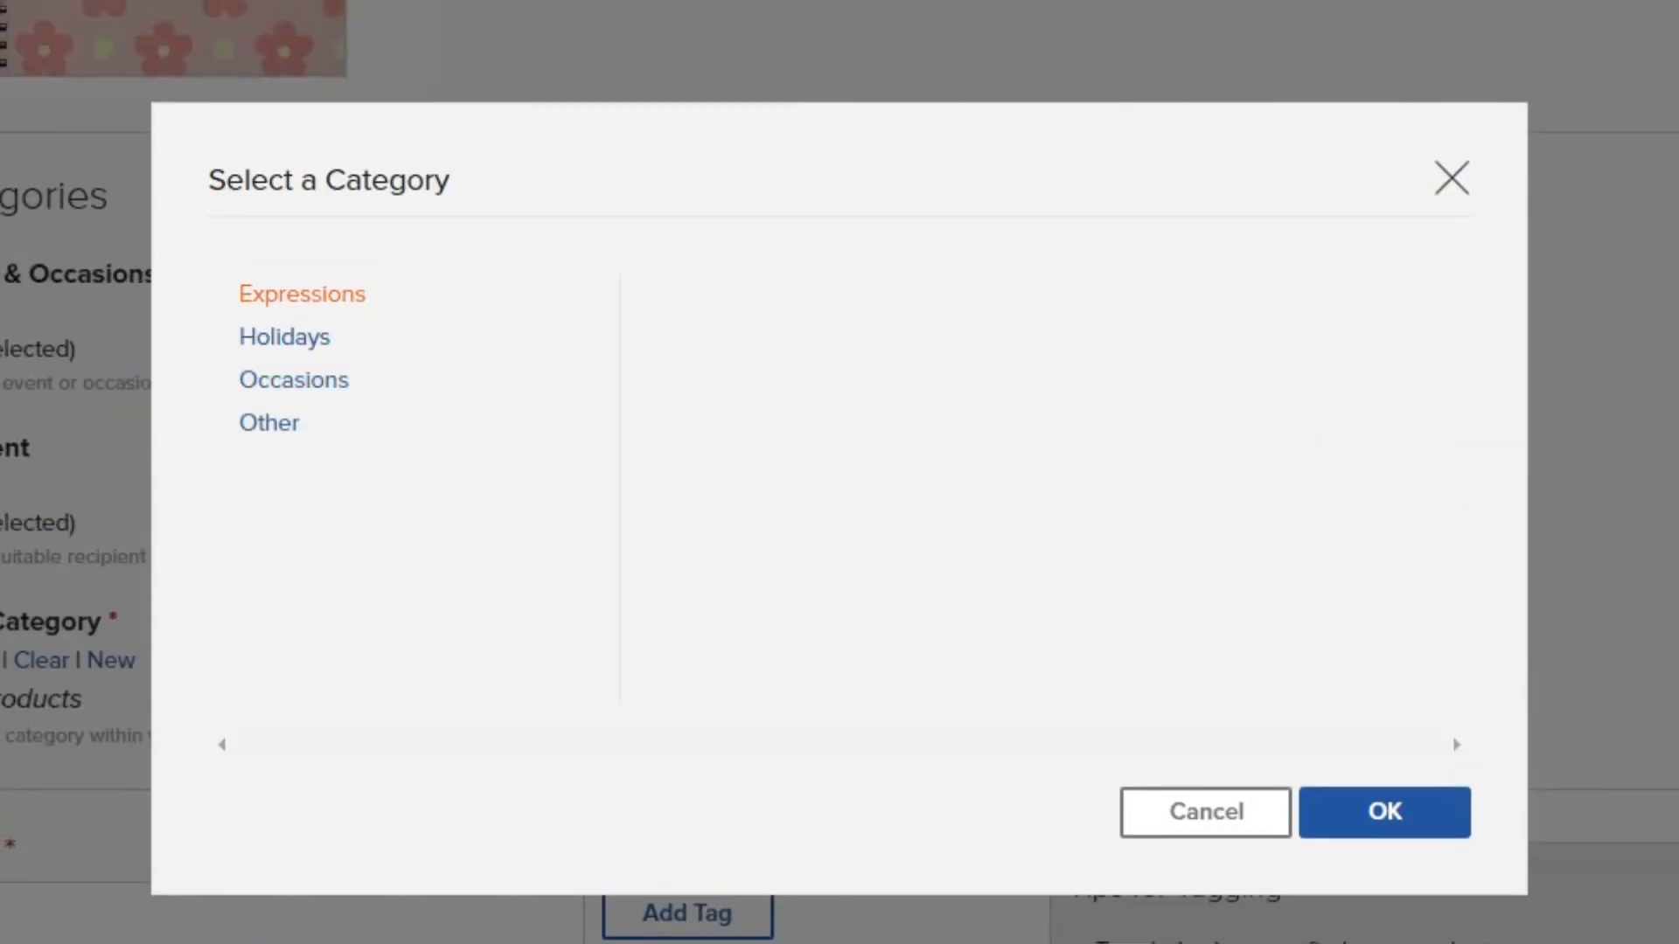
{"action": "left_click", "coordinate": [301, 293]}
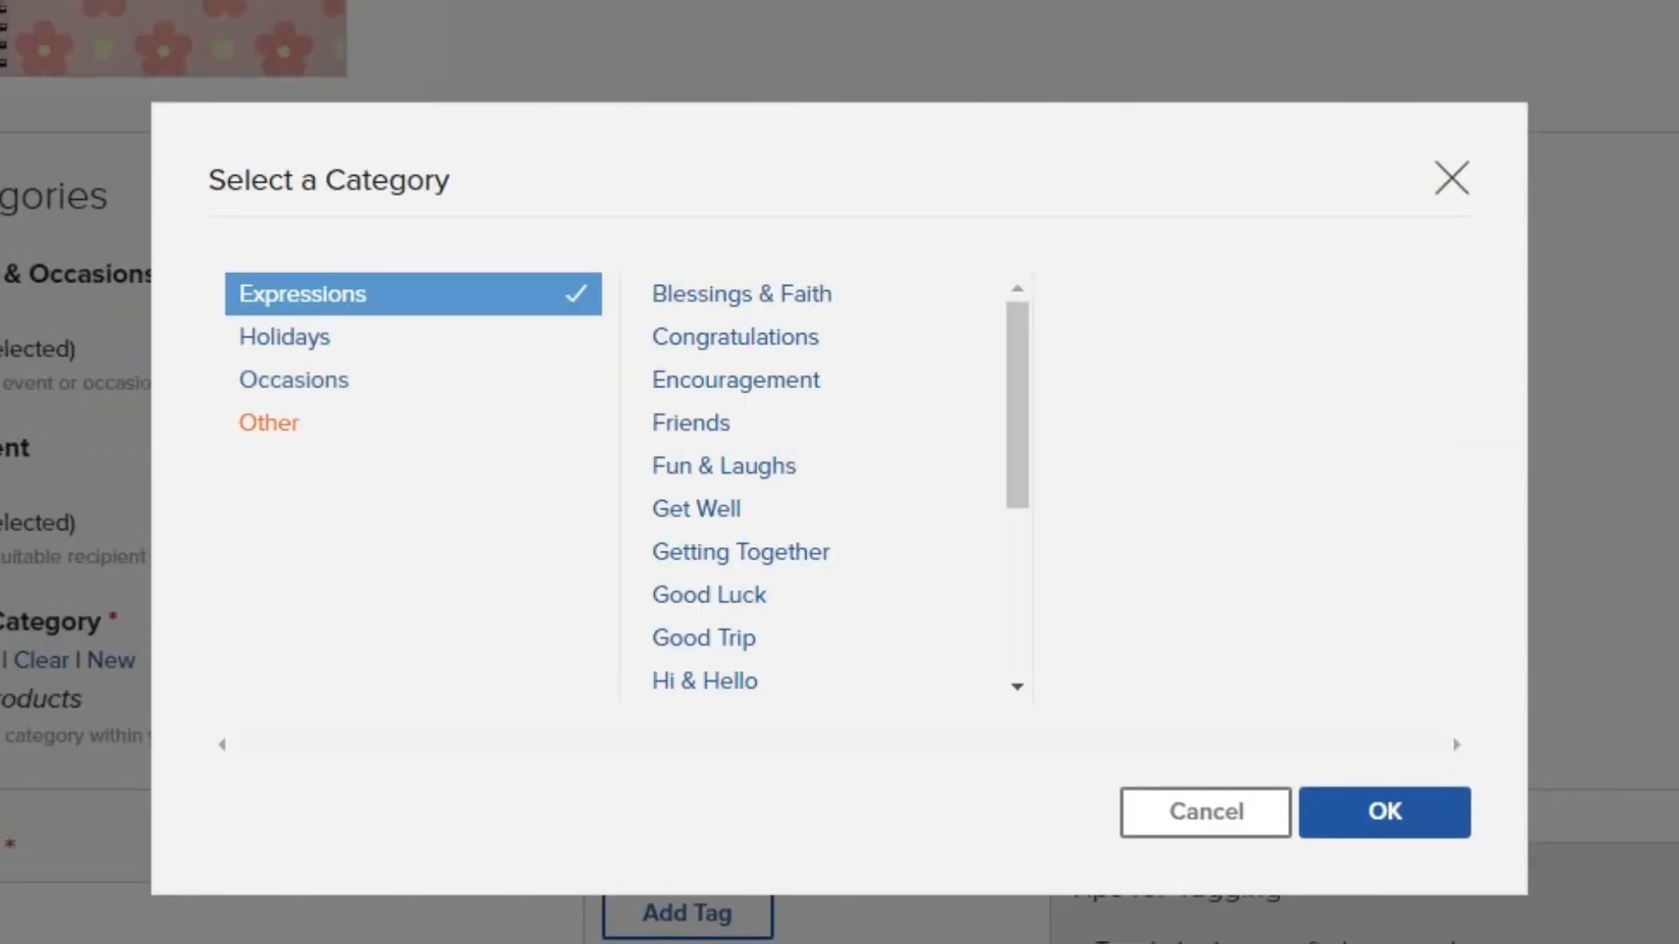
{"action": "left_click", "coordinate": [269, 423]}
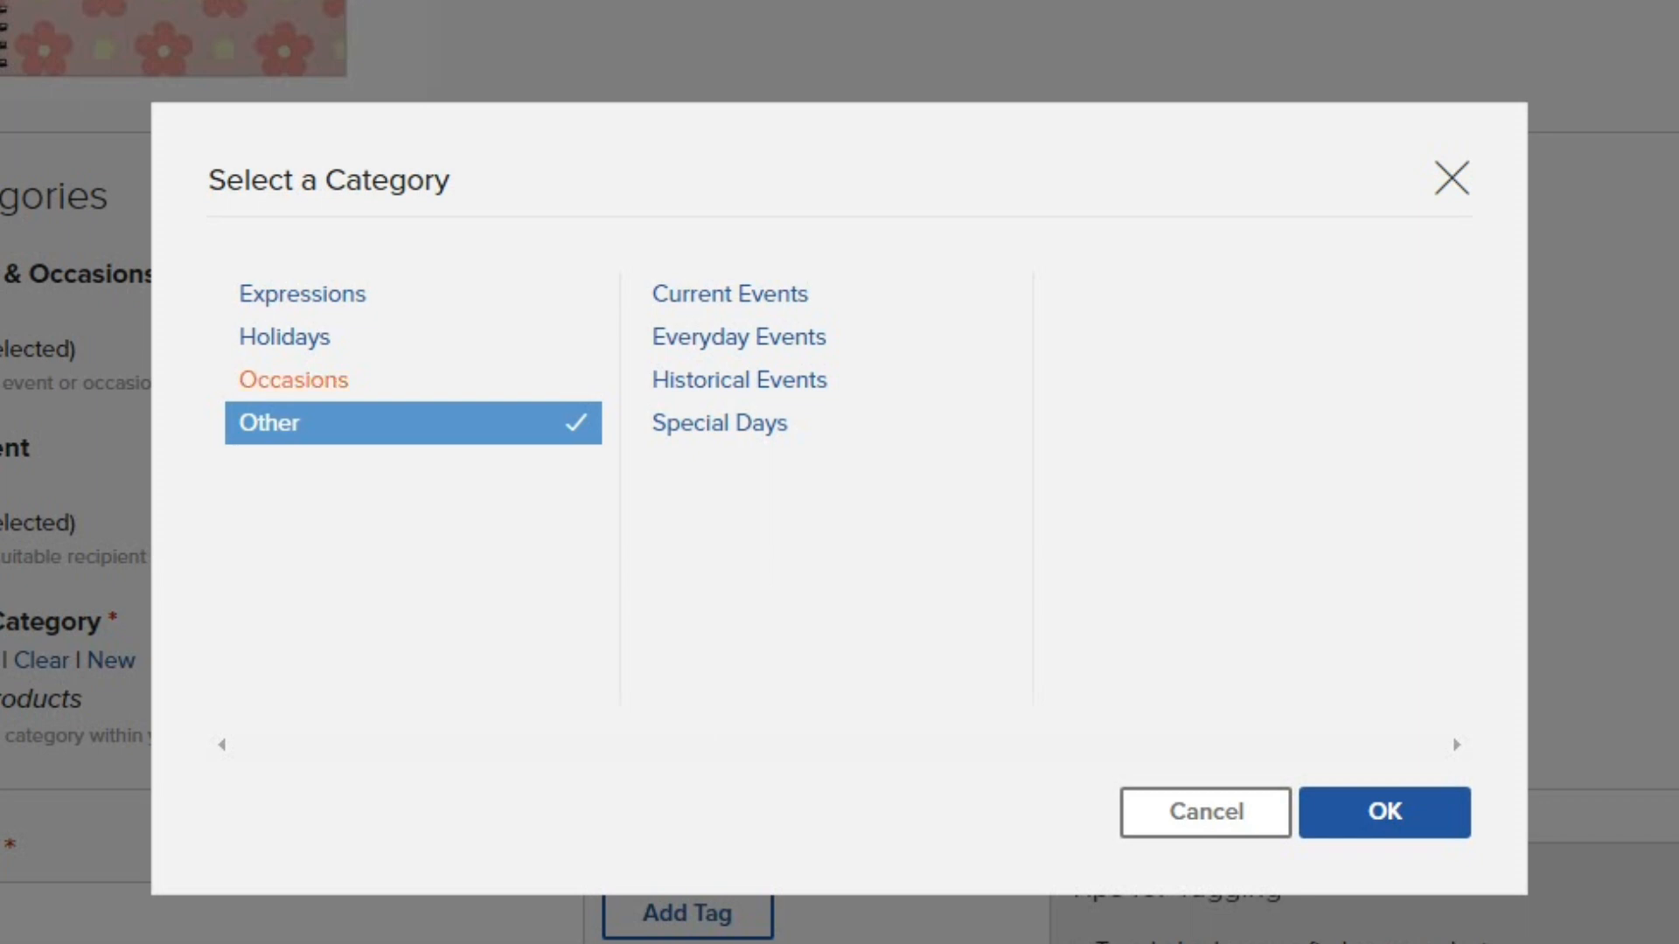
{"action": "left_click", "coordinate": [301, 294]}
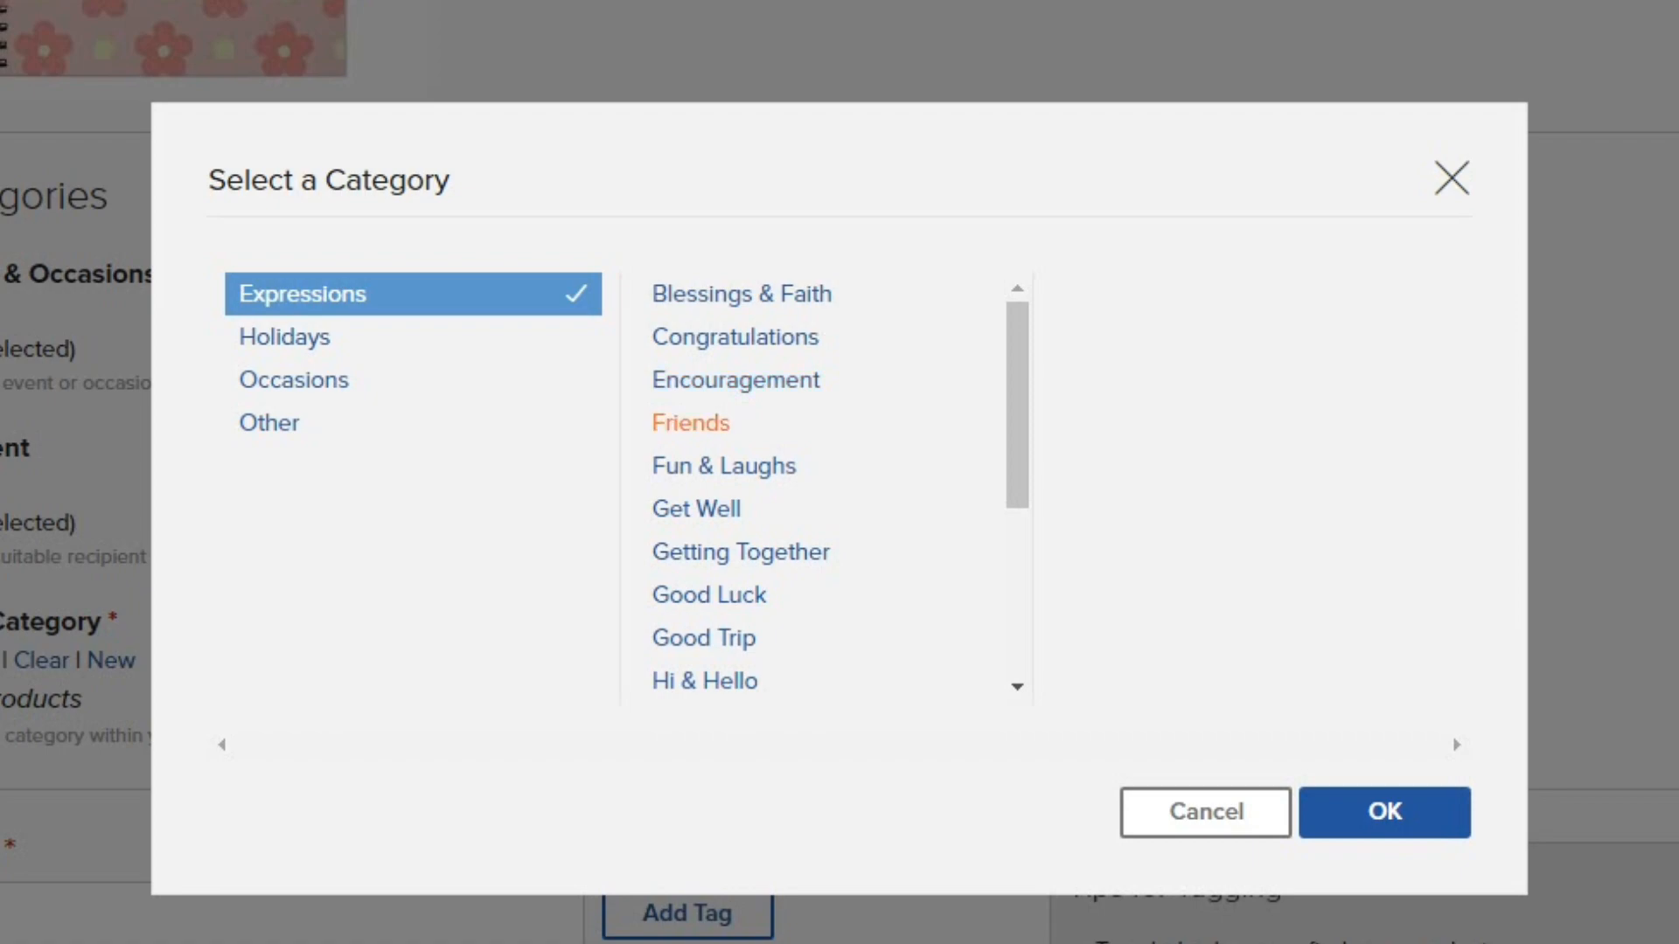
{"action": "left_click", "coordinate": [691, 422]}
{"action": "left_click", "coordinate": [1385, 812]}
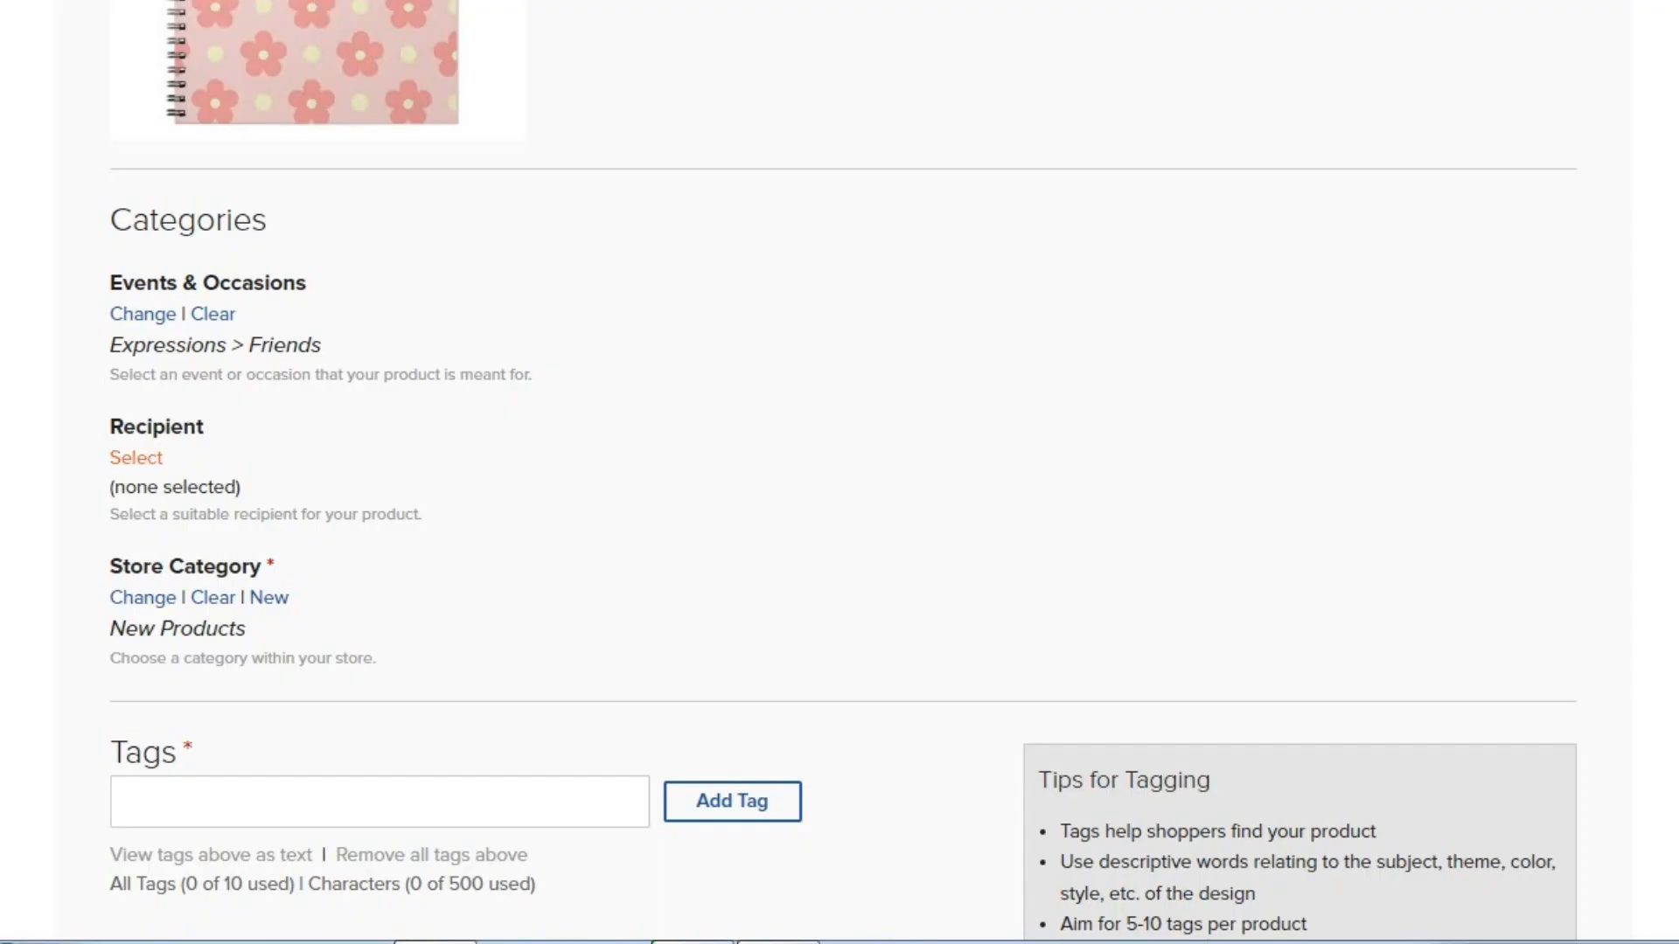
Set the product's recipient category to For Her
{"action": "left_click", "coordinate": [136, 458]}
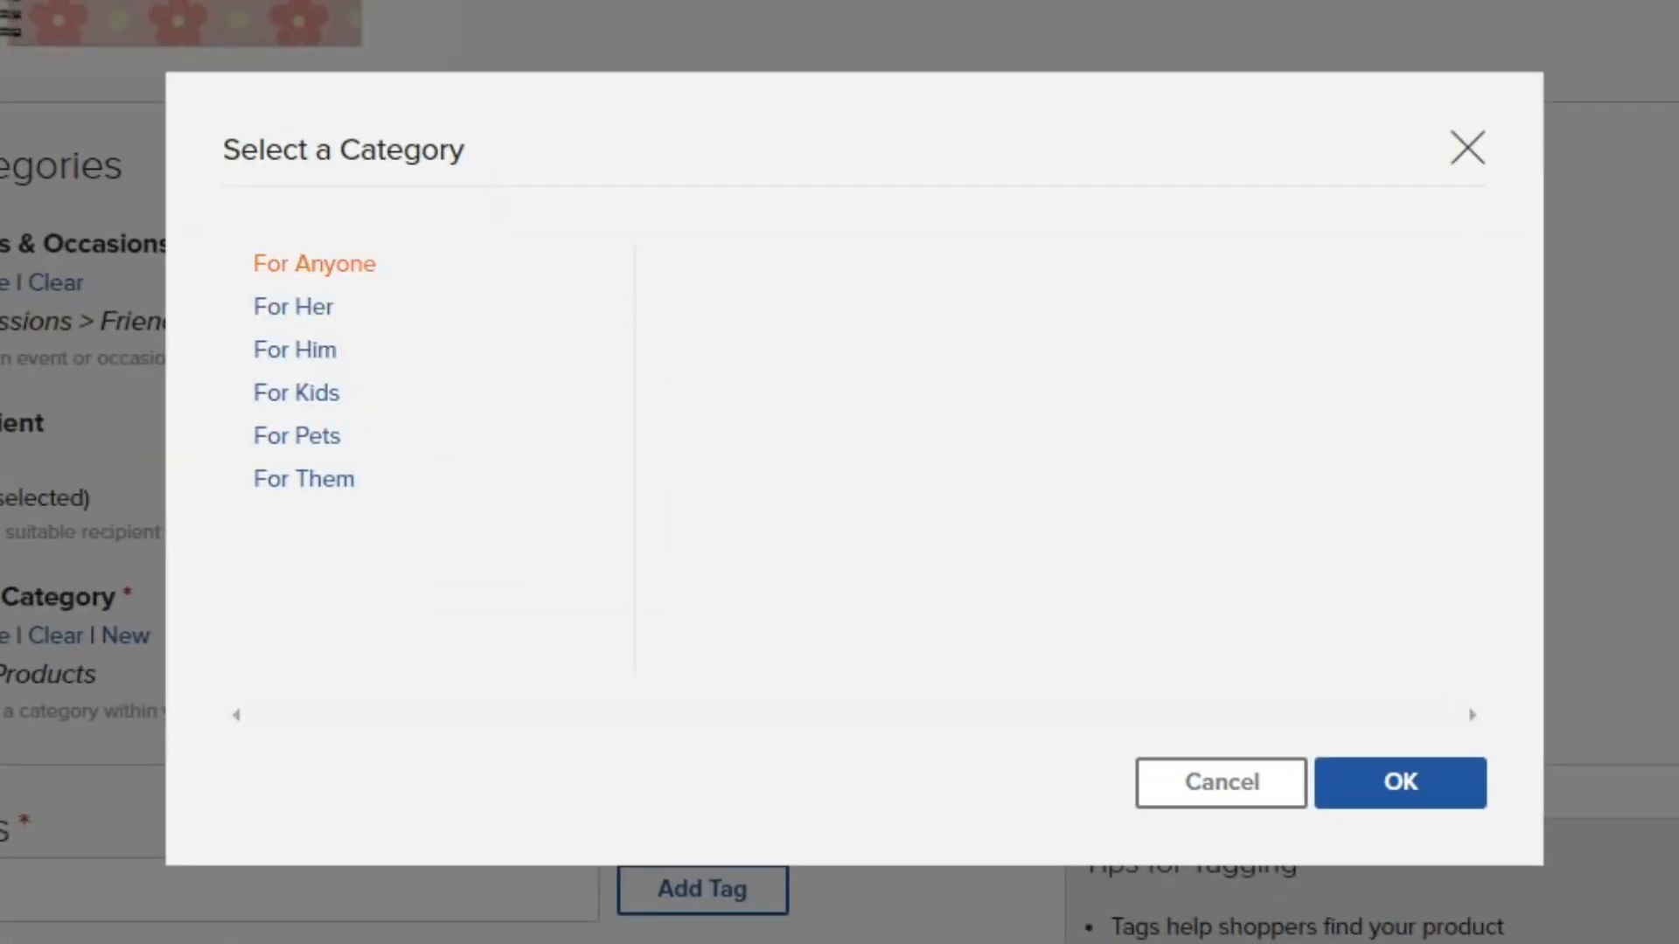
{"action": "left_click", "coordinate": [314, 263]}
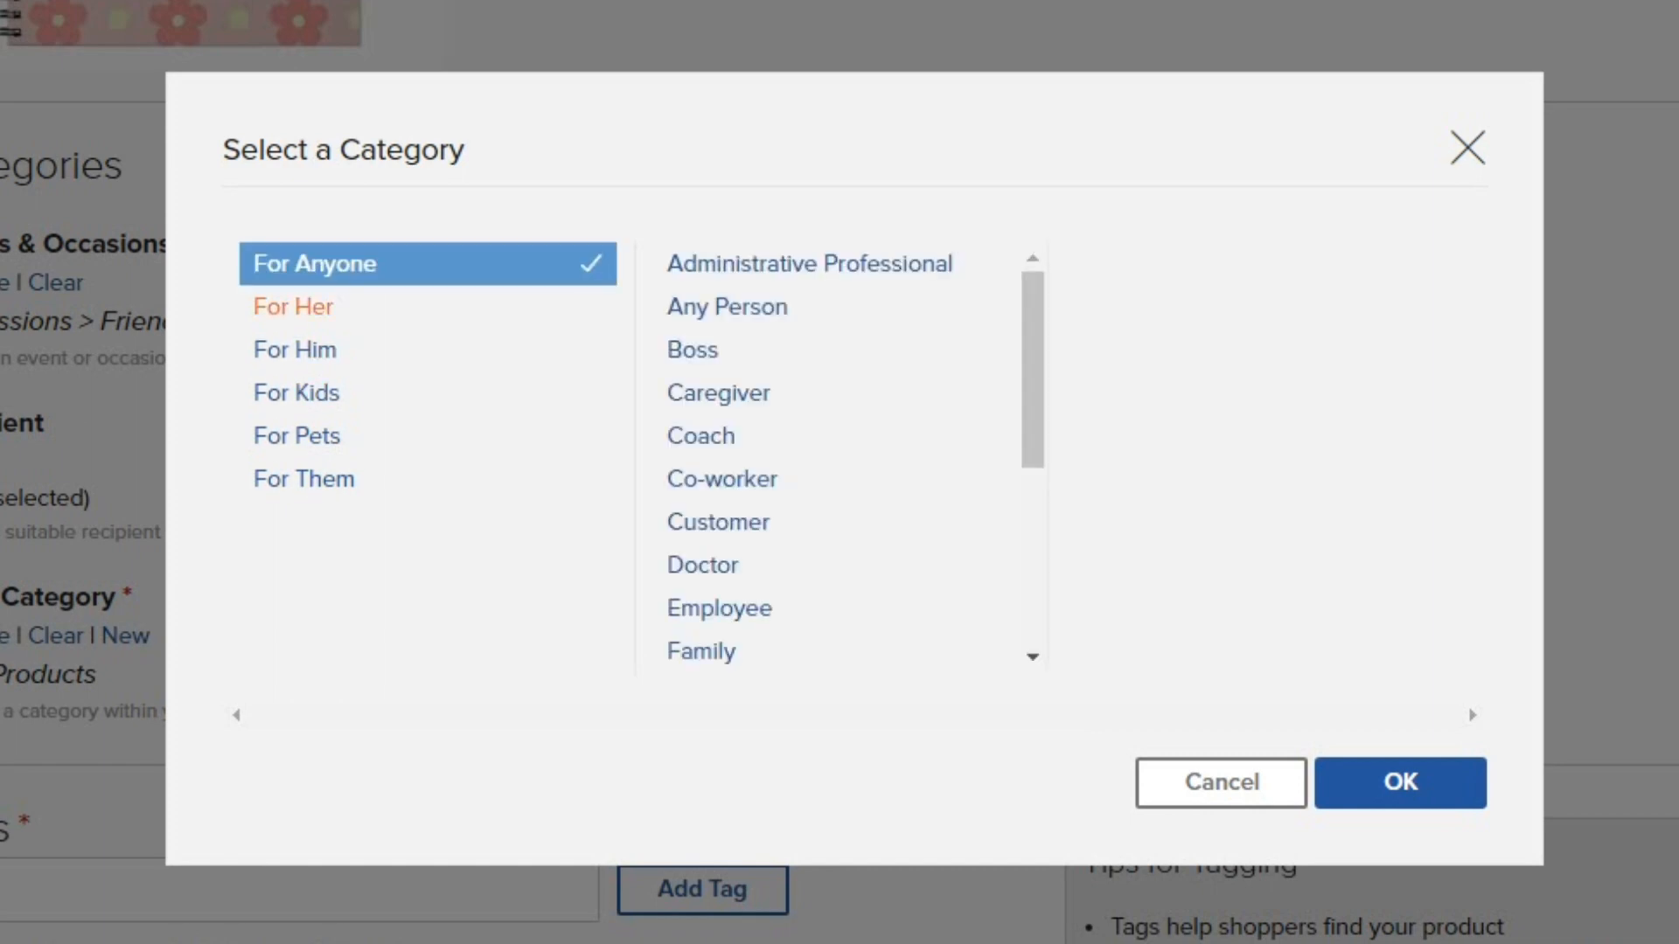
{"action": "left_click", "coordinate": [294, 307]}
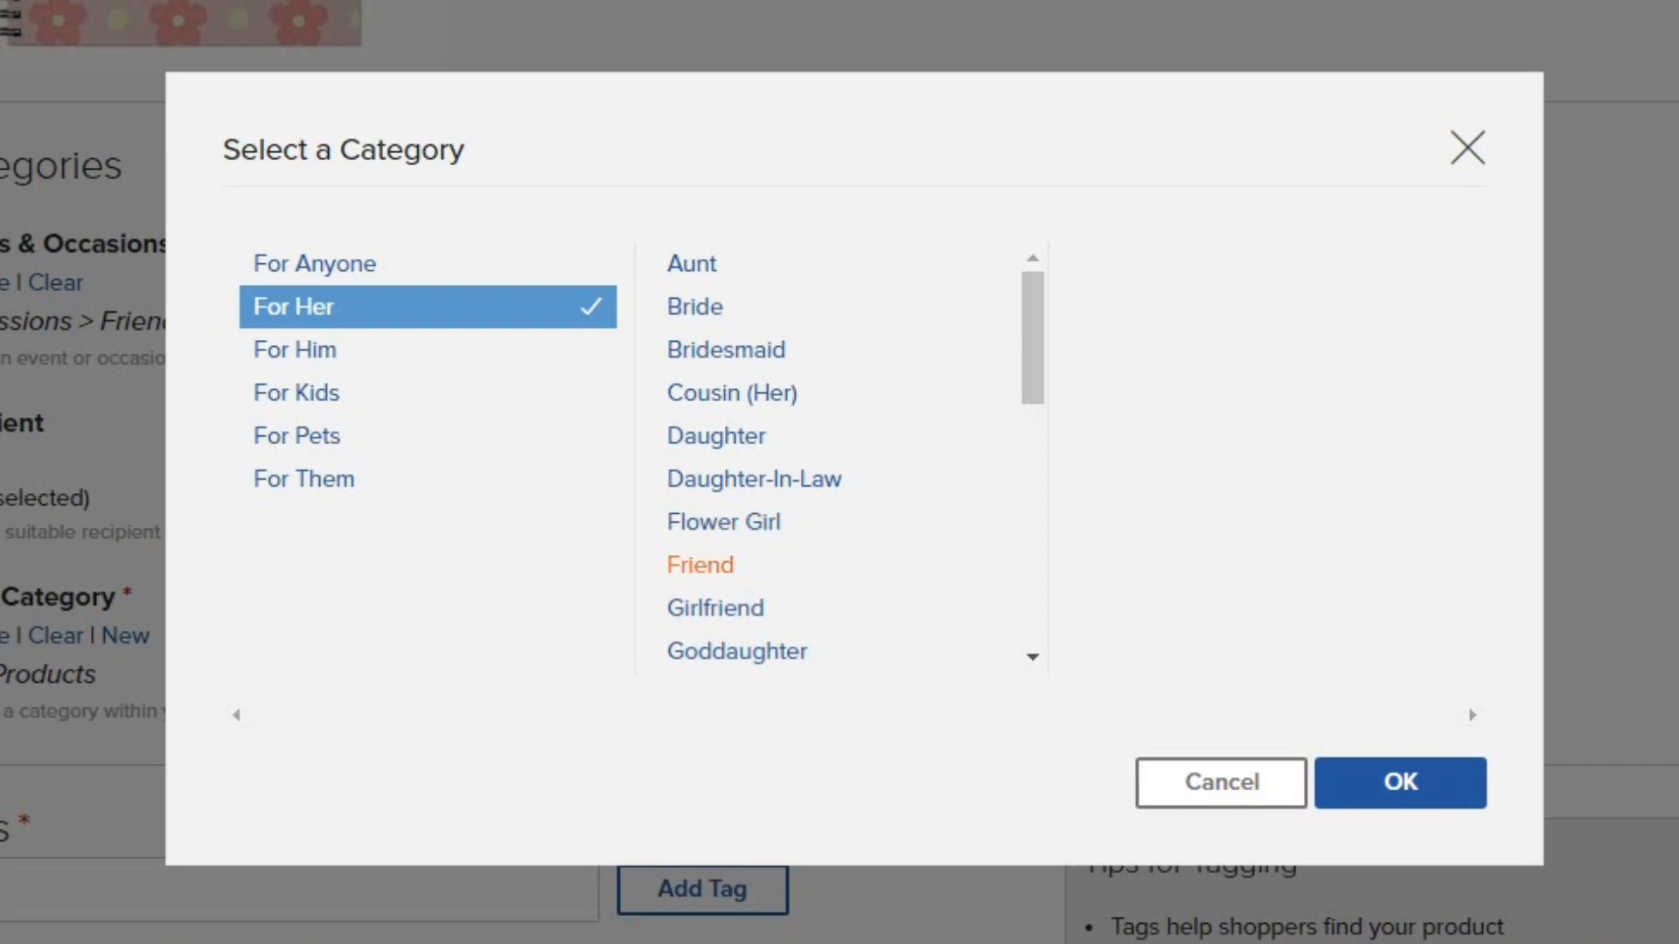
{"action": "left_click", "coordinate": [1400, 782]}
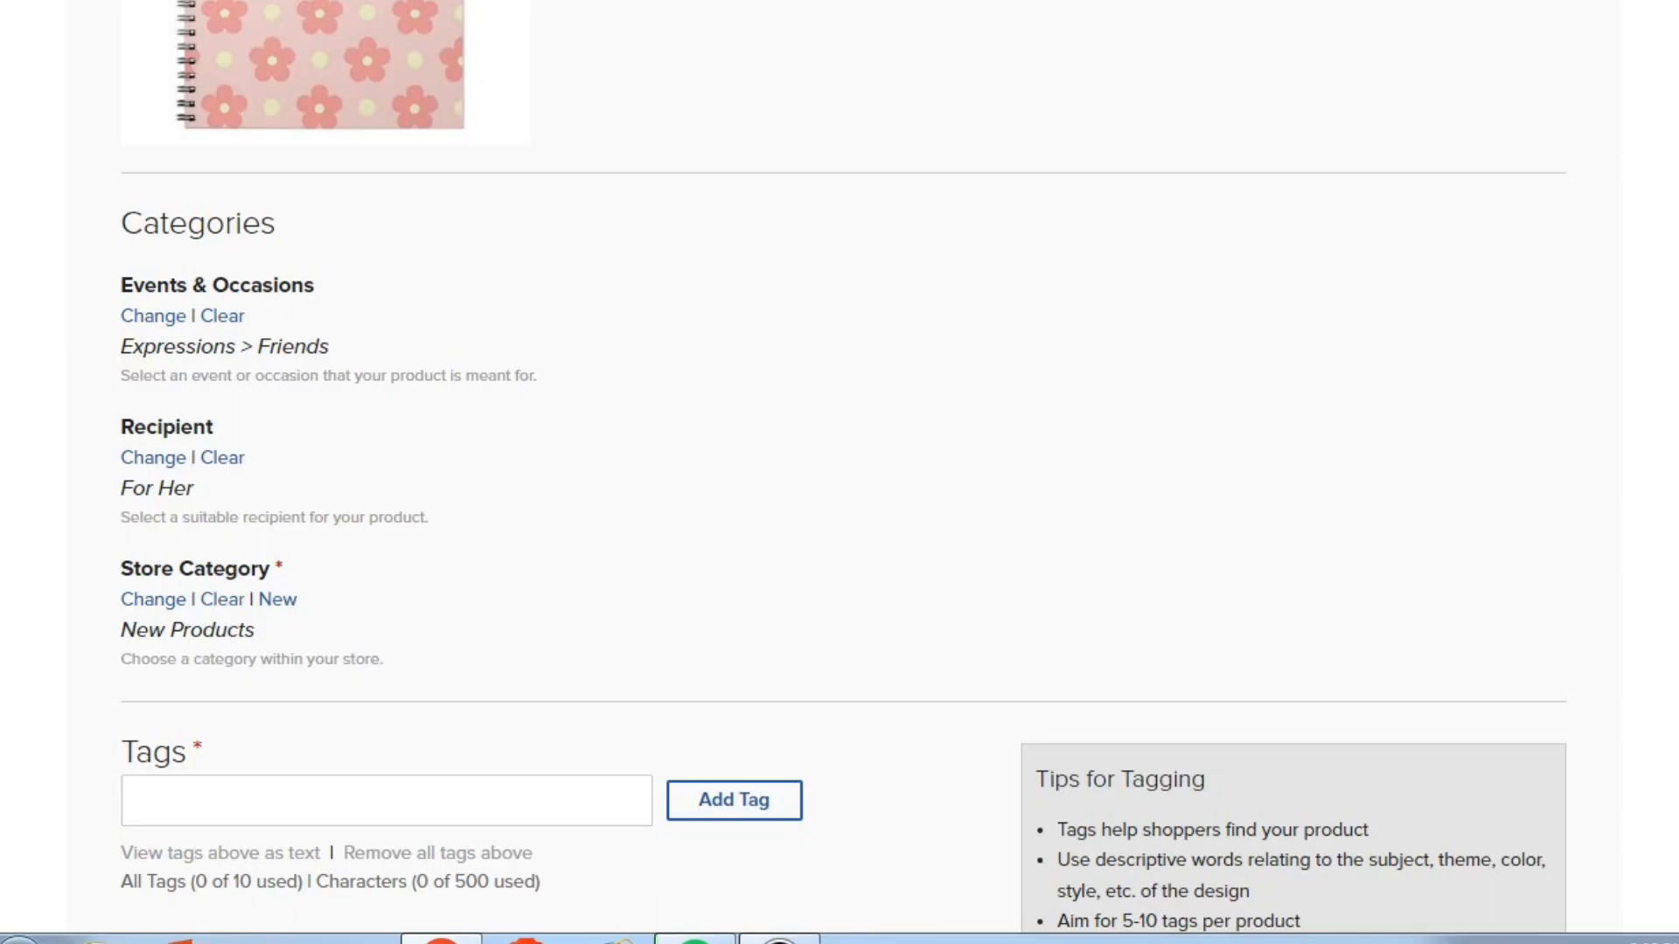
Change the store category to School & College
{"action": "left_click", "coordinate": [153, 599]}
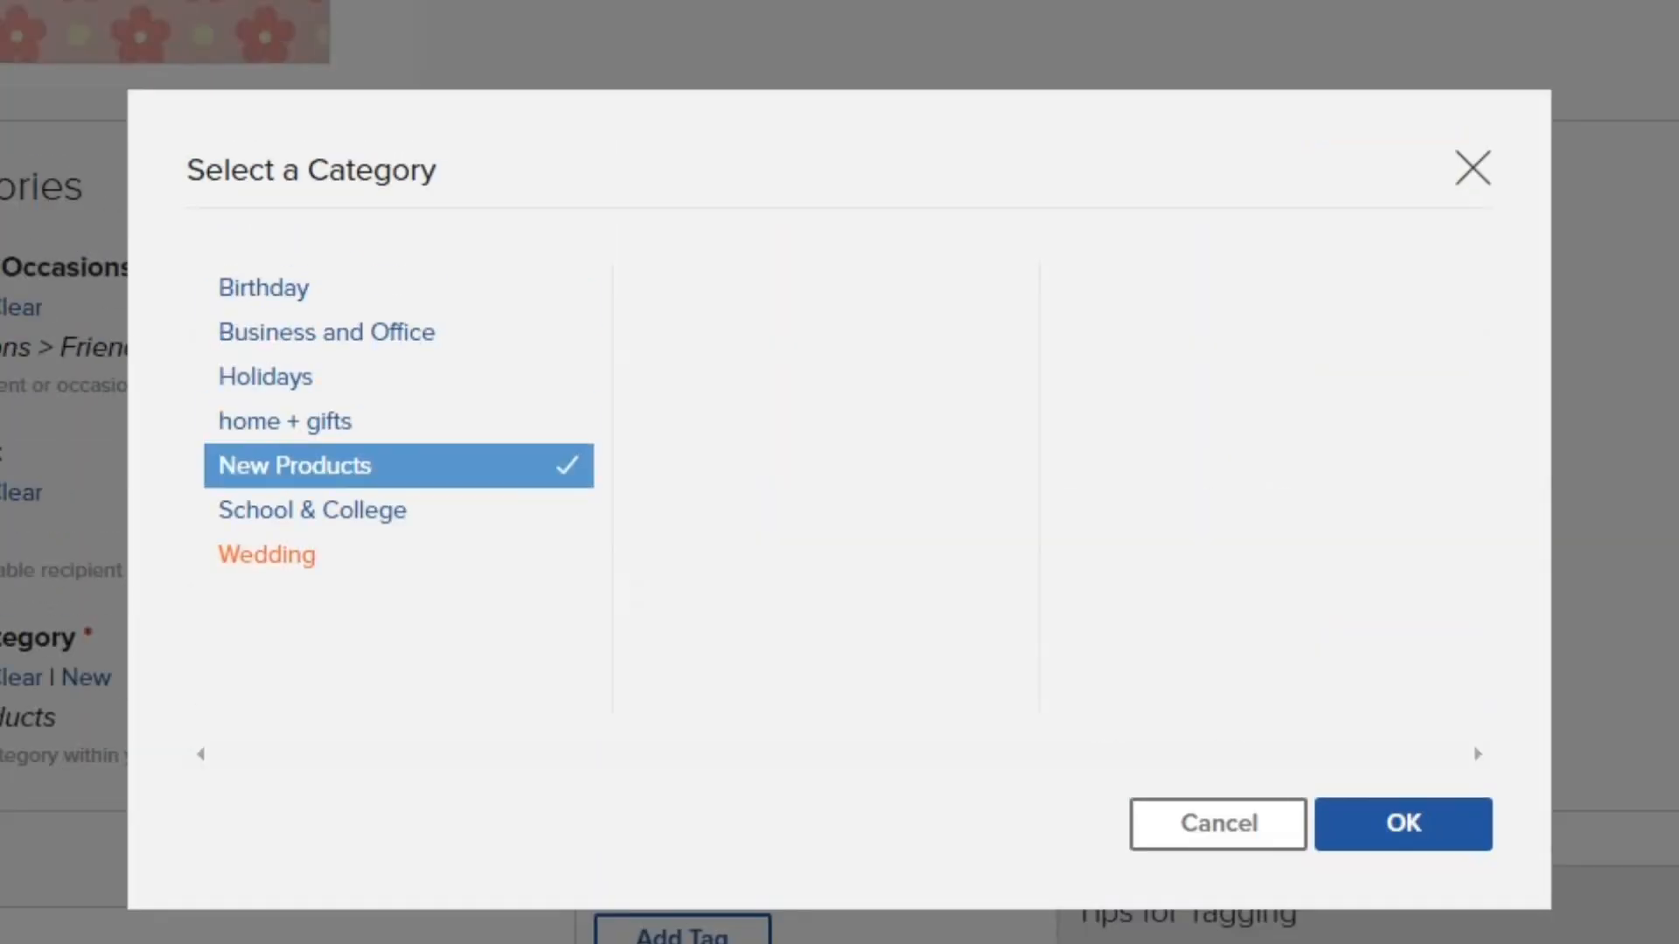
{"action": "left_click", "coordinate": [312, 510]}
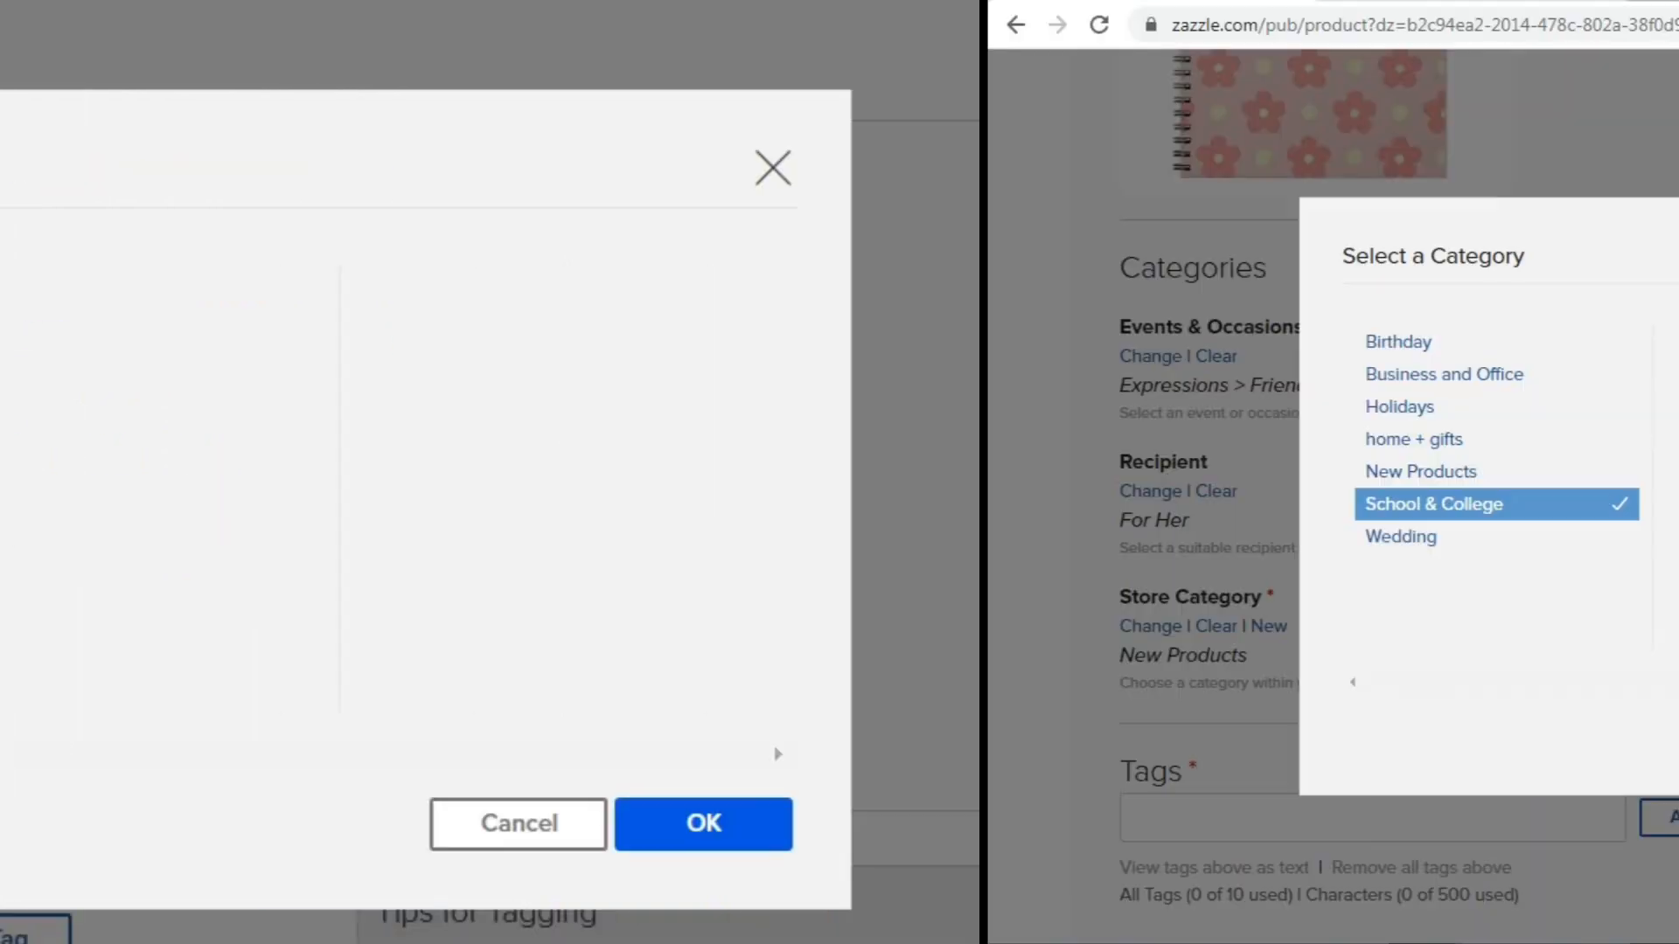
{"action": "left_click", "coordinate": [1402, 823]}
Check the tagging tips on tag count and phrase format, and enter "pink flower" as a product tag
{"action": "scroll", "coordinate": [840, 490], "scroll_direction": "down", "scroll_amount": 3}
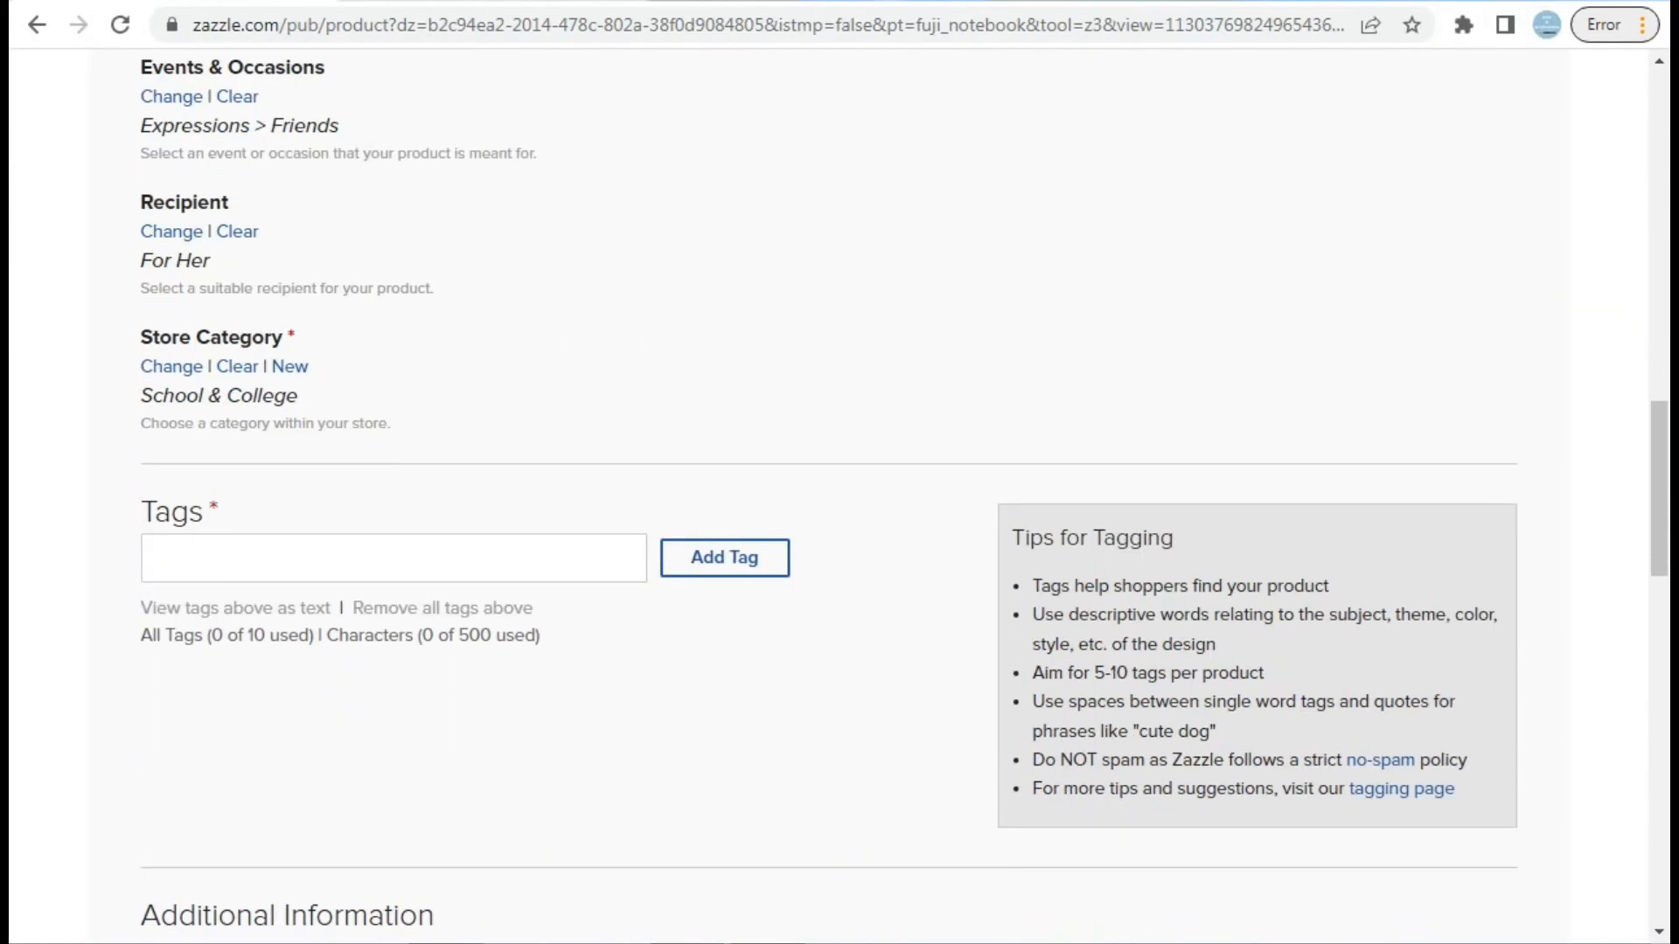
{"action": "left_click", "coordinate": [394, 558]}
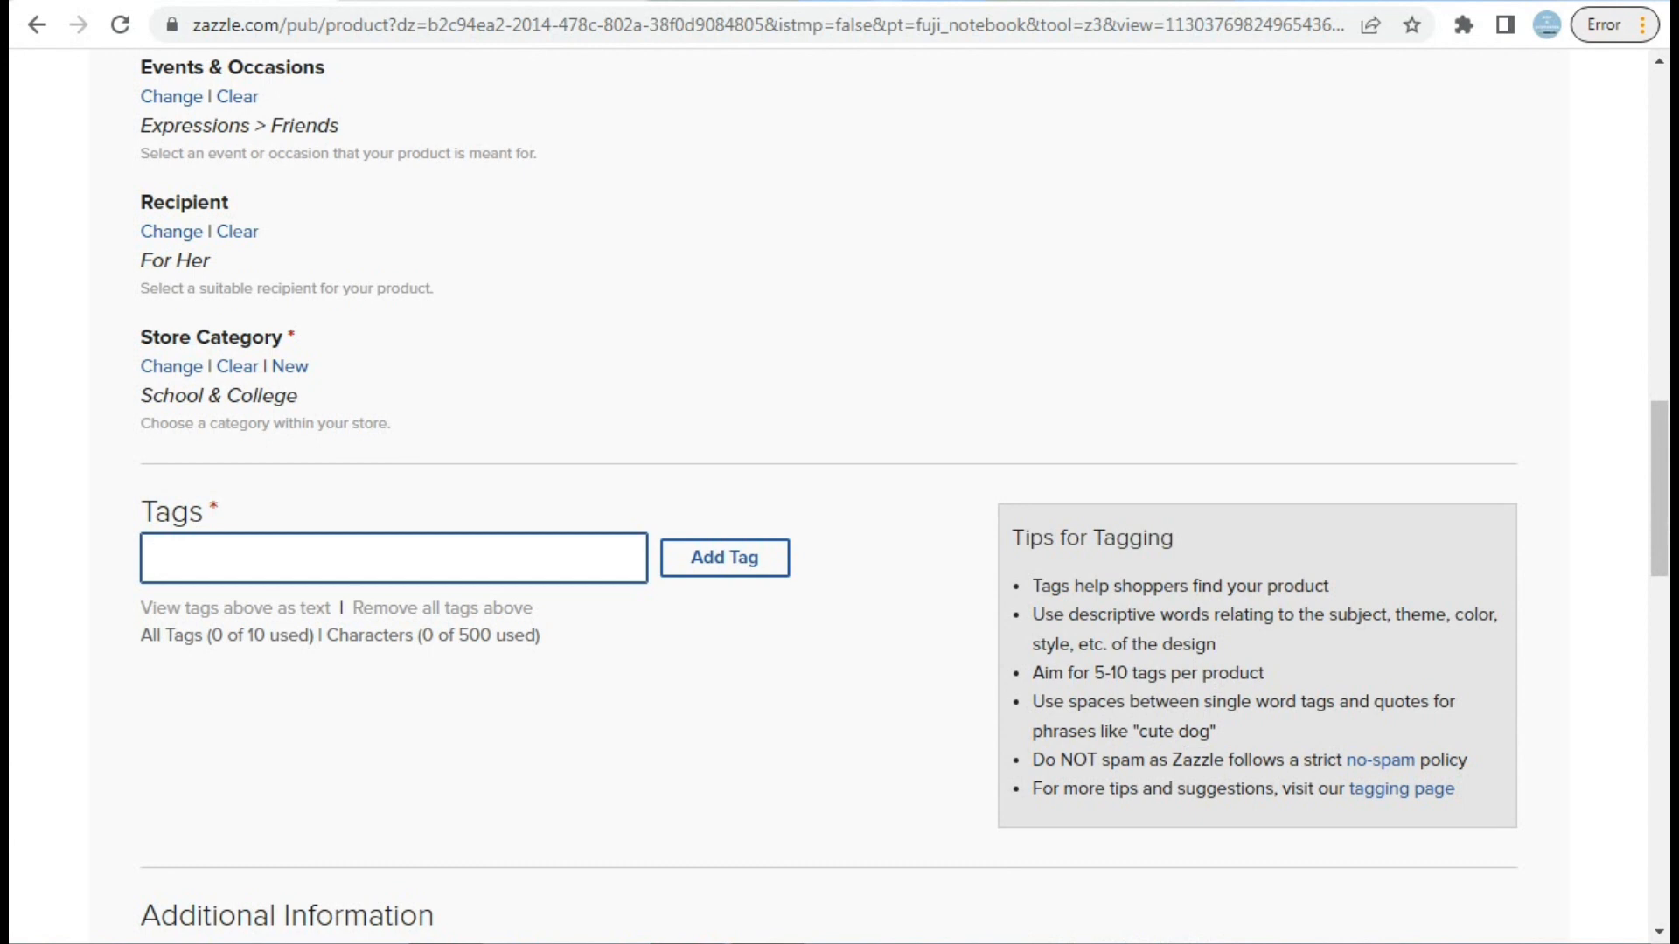
{"action": "left_click_drag", "start_coordinate": [1033, 672], "coordinate": [1265, 673]}
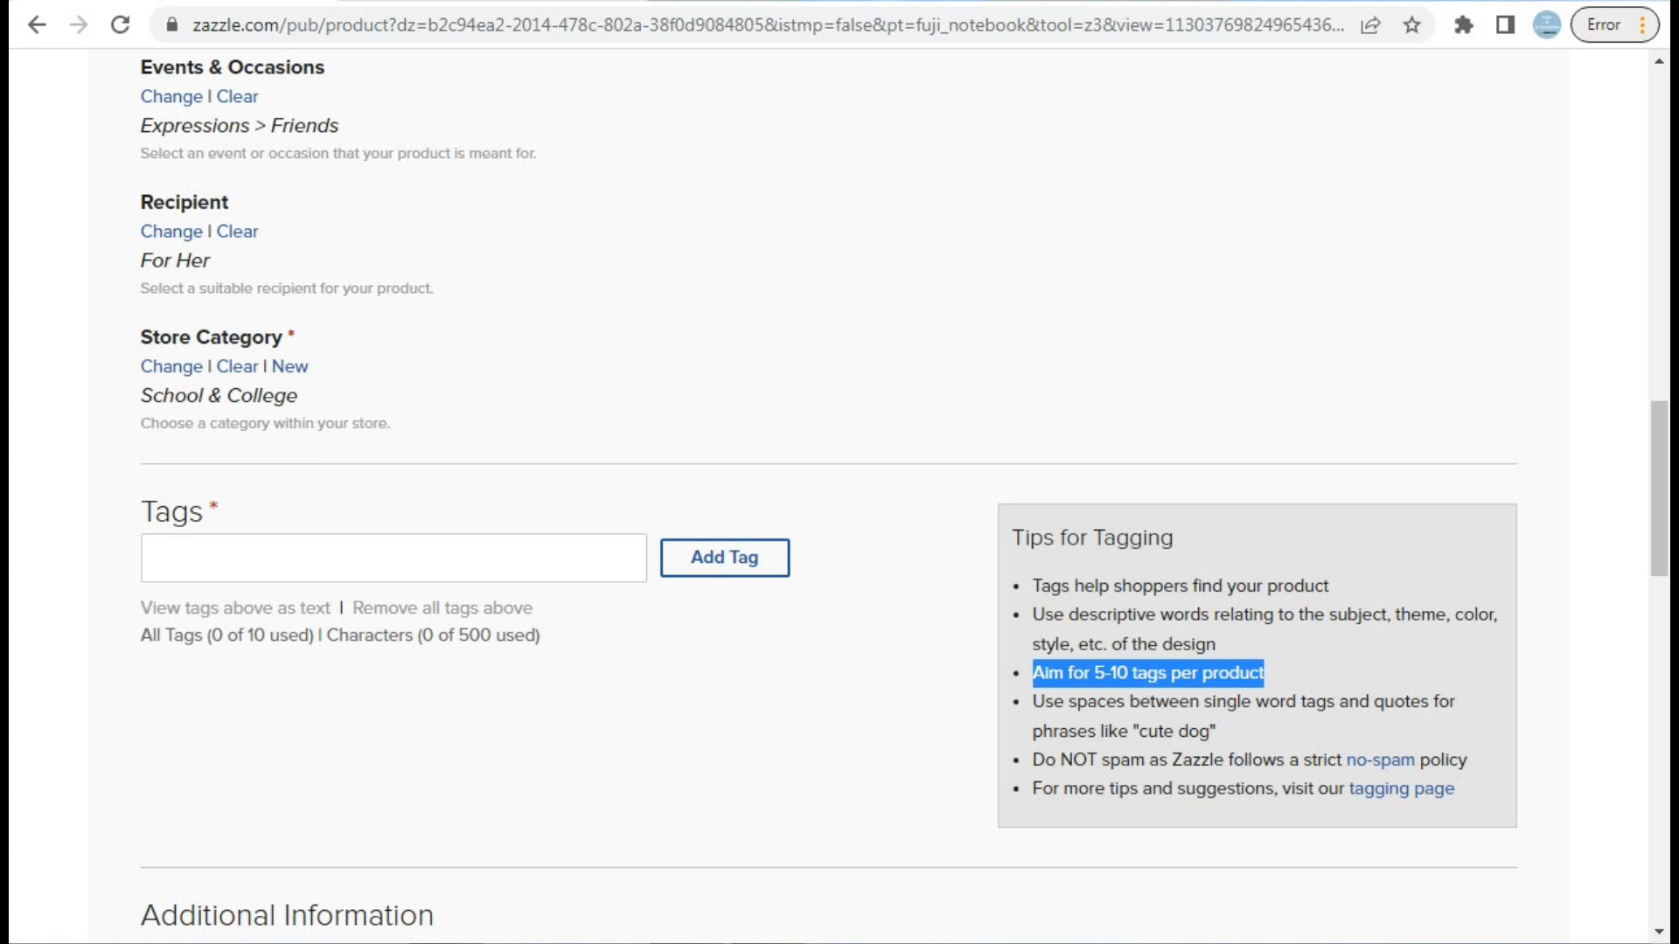
{"action": "left_click_drag", "start_coordinate": [1137, 731], "coordinate": [1199, 731]}
{"action": "left_click", "coordinate": [394, 557]}
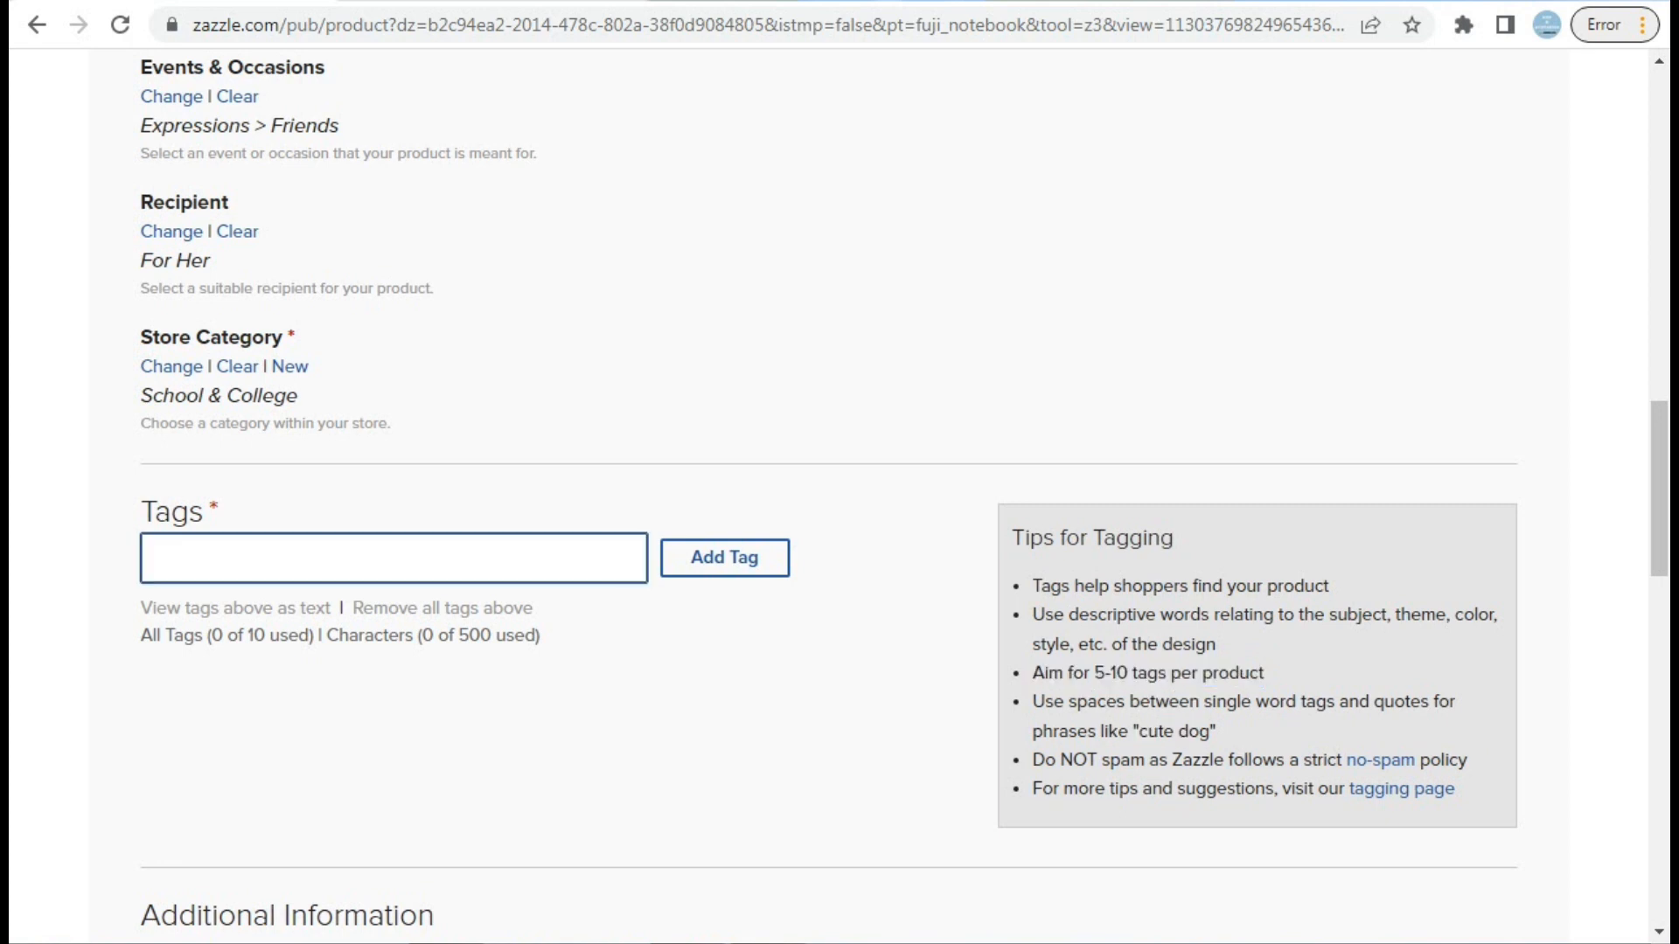
{"action": "type", "text": "pink f"}
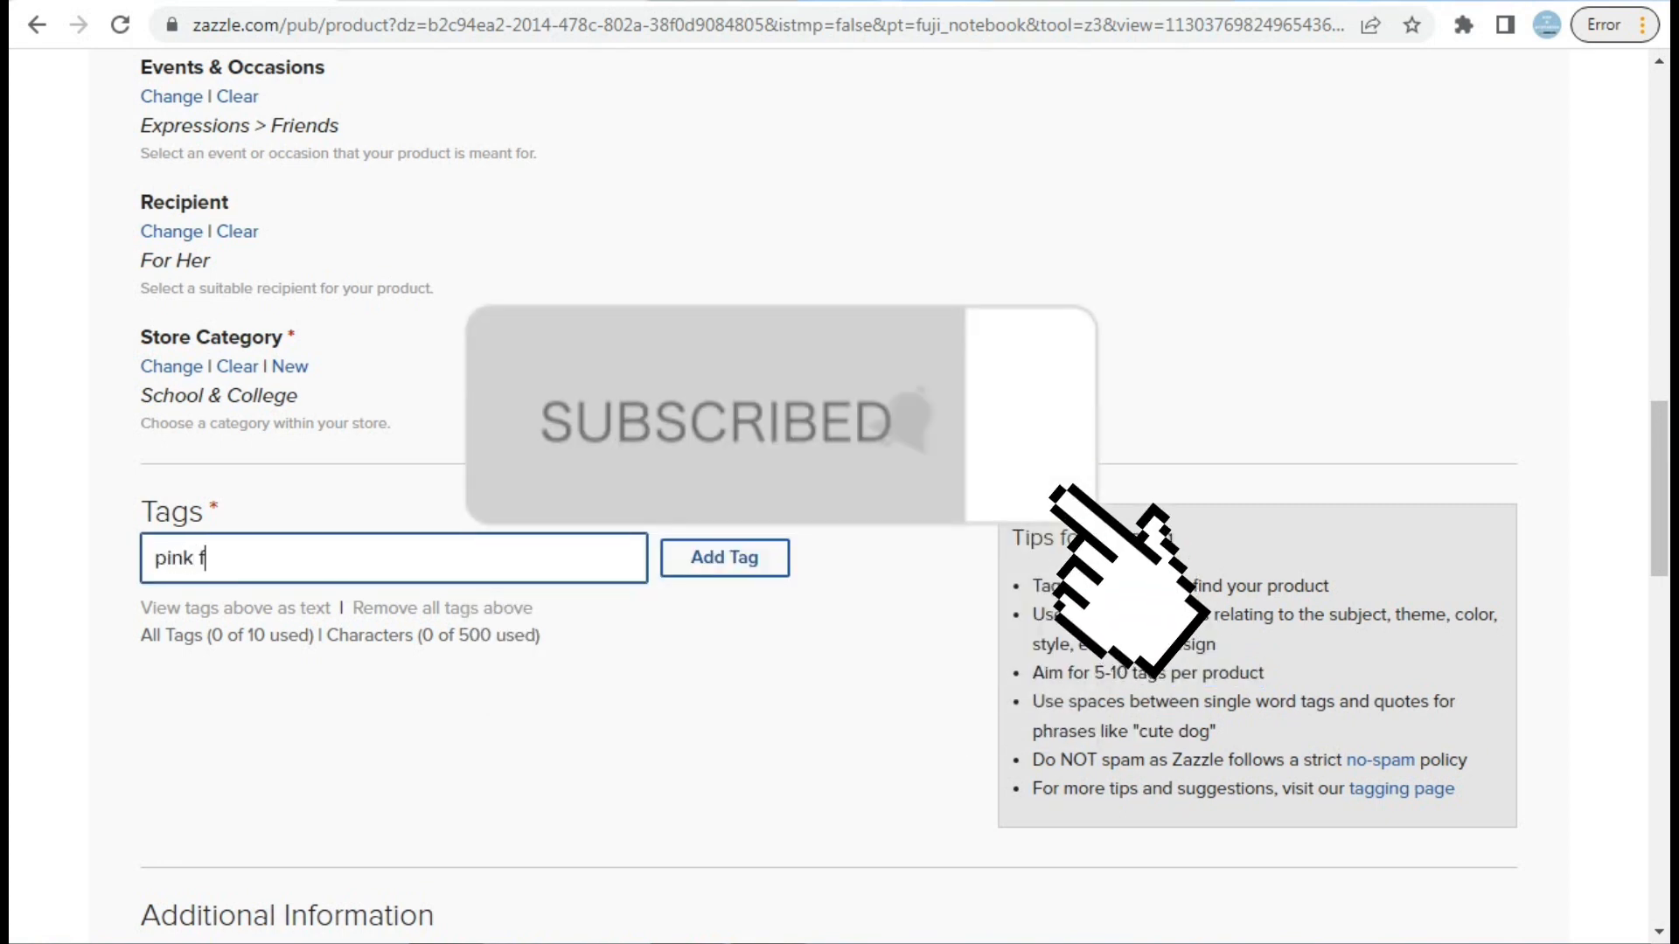
{"action": "type", "text": "lower"}
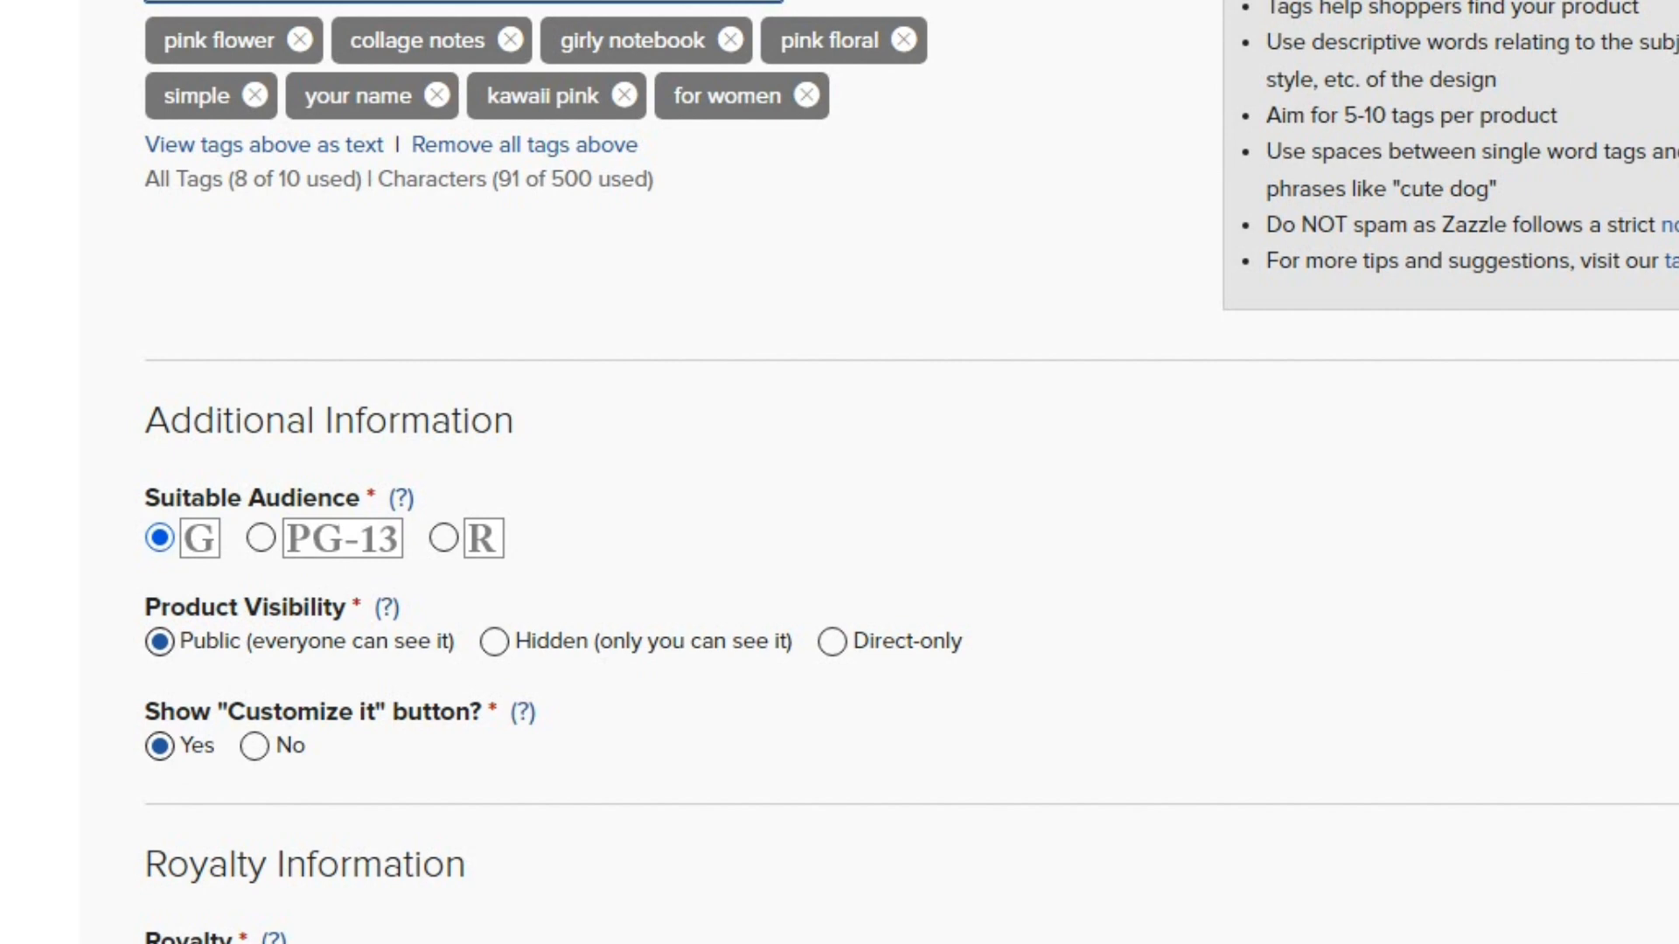
Set the product's suitable audience to G and post the notebook for sale on the marketplace
{"action": "left_click", "coordinate": [160, 538]}
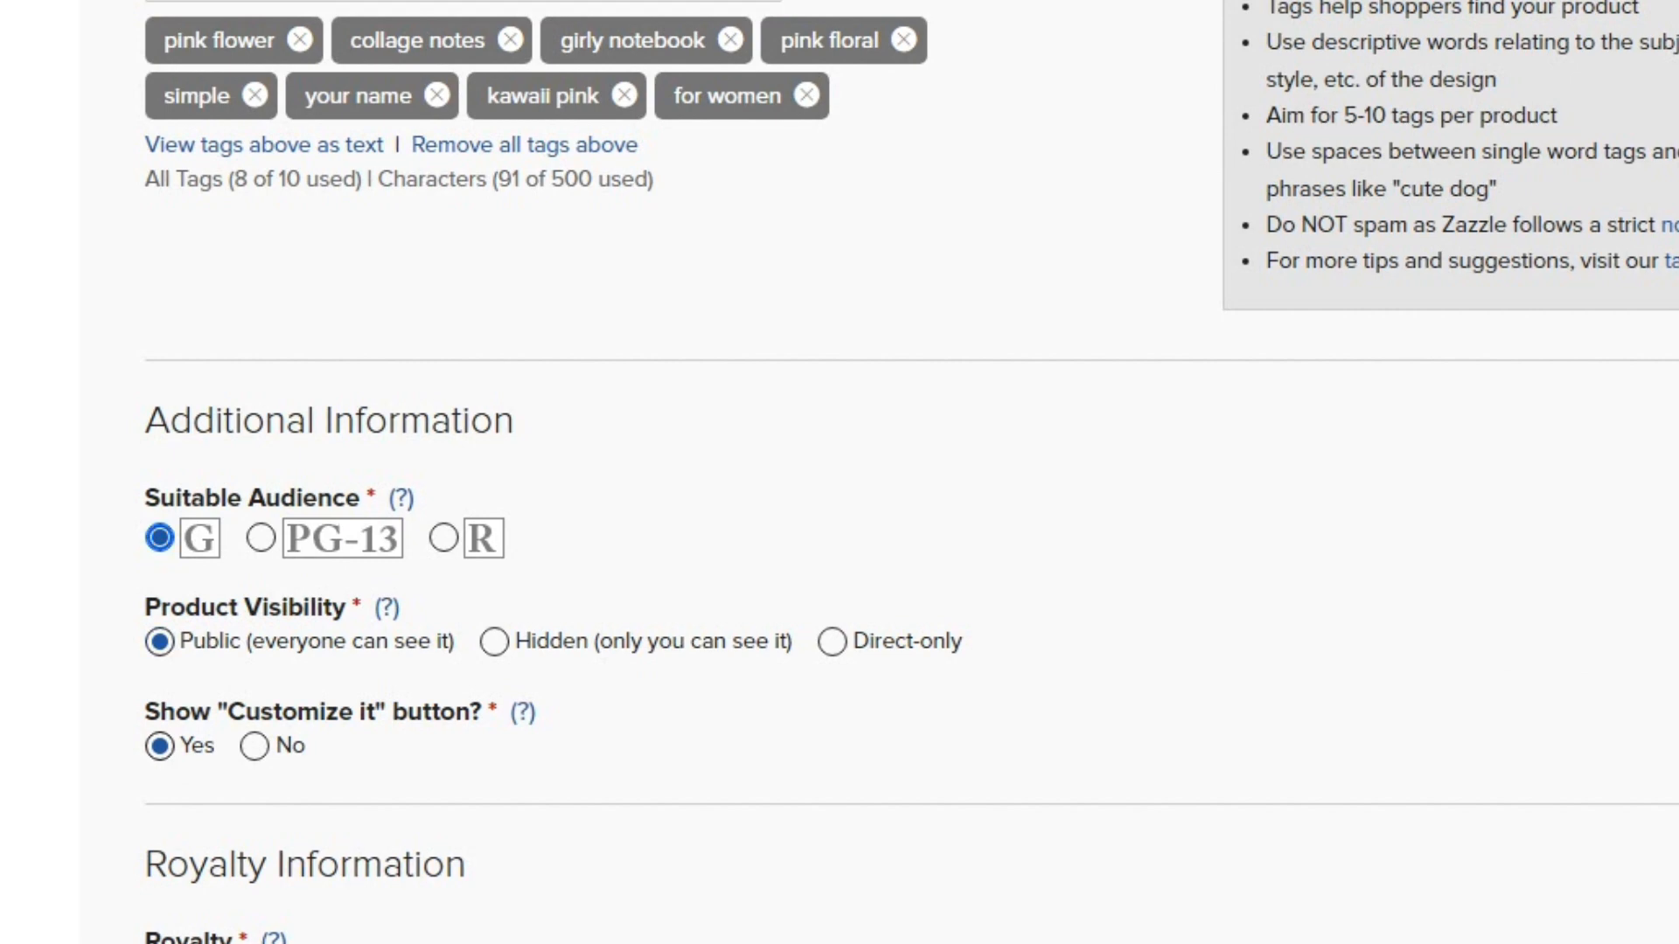
{"action": "scroll", "coordinate": [840, 472], "scroll_direction": "down", "scroll_amount": 5}
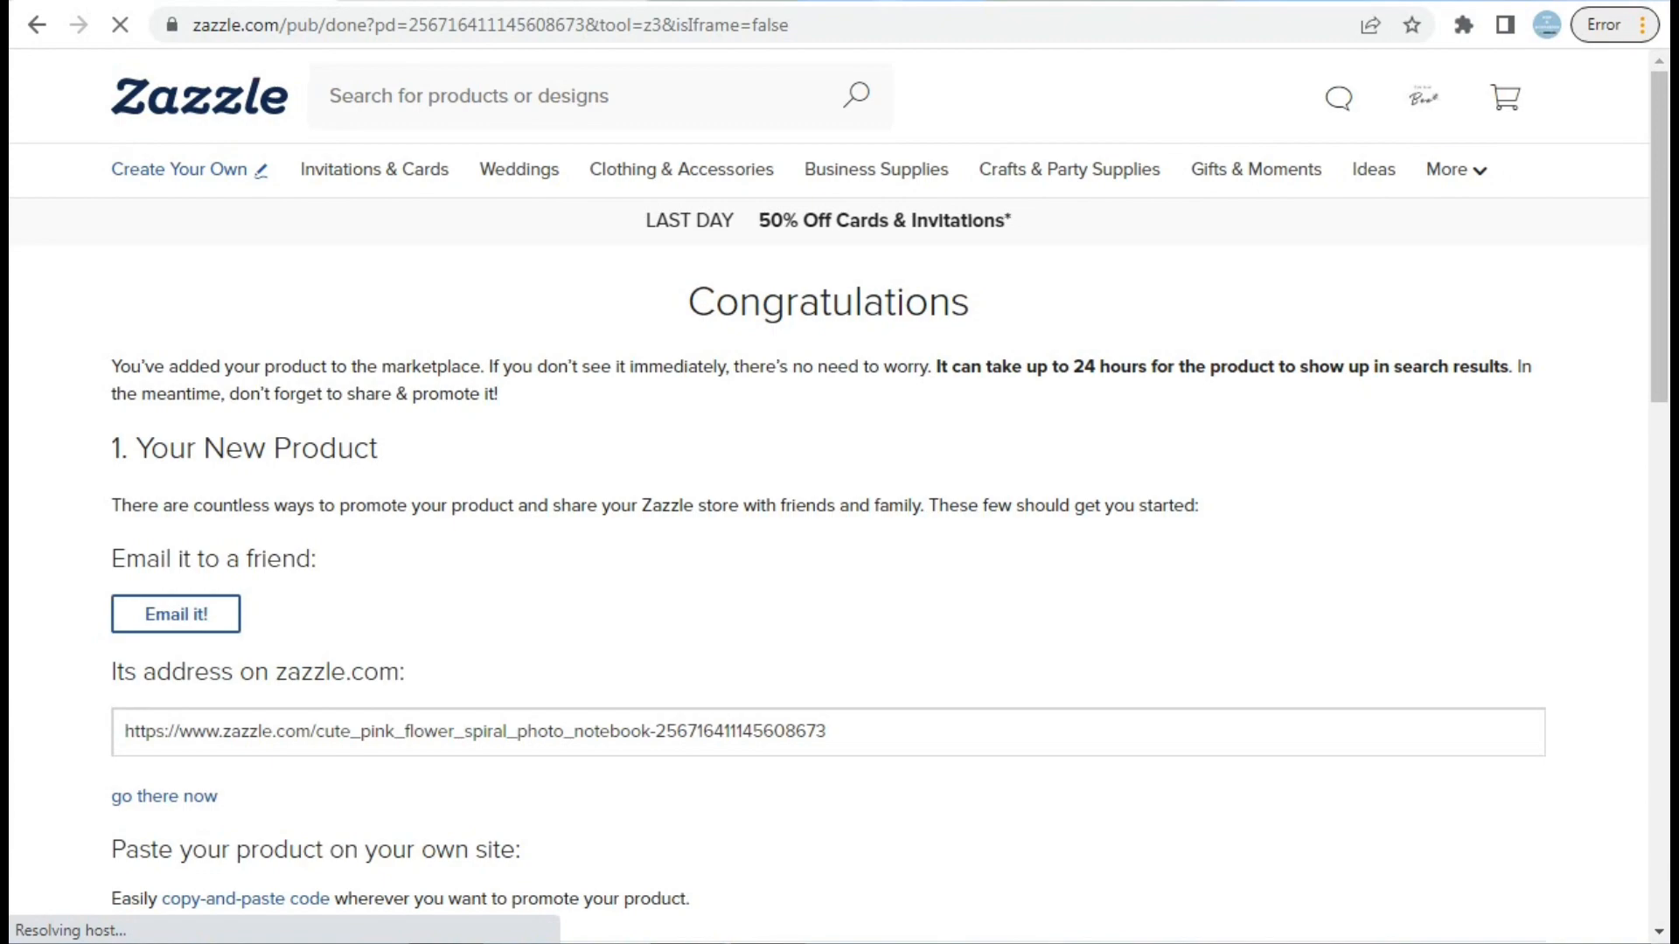
Open the newly posted notebook's product page and look over its cover preview and listing details
{"action": "scroll", "coordinate": [829, 490], "scroll_direction": "down", "scroll_amount": 9}
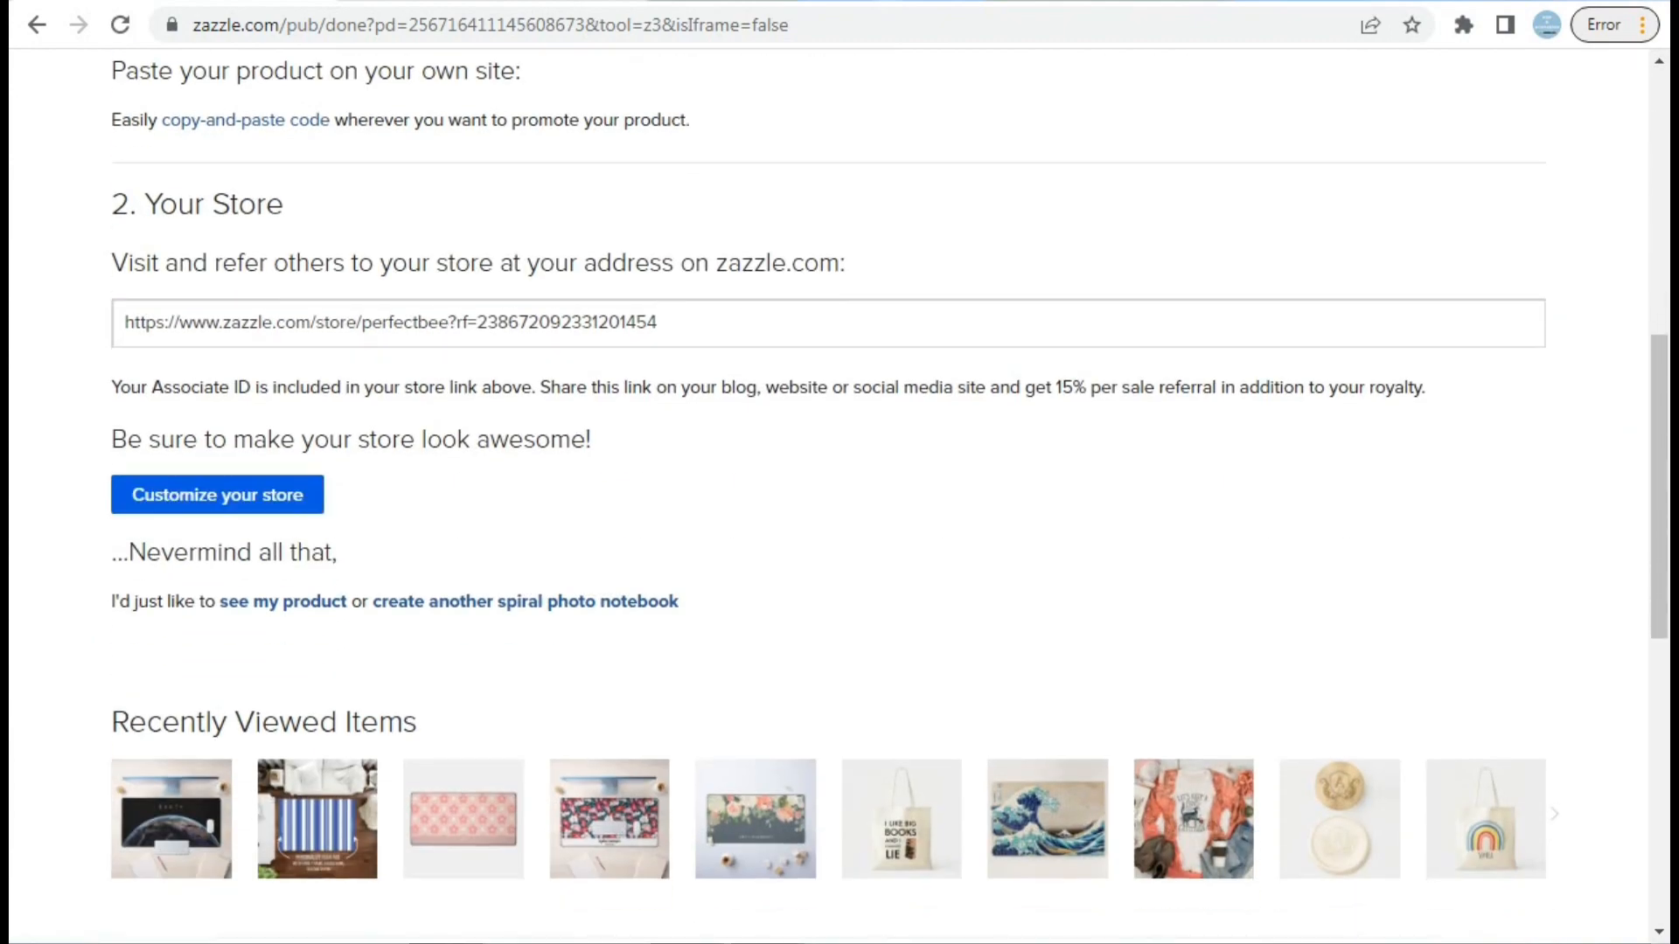
{"action": "left_click", "coordinate": [282, 602]}
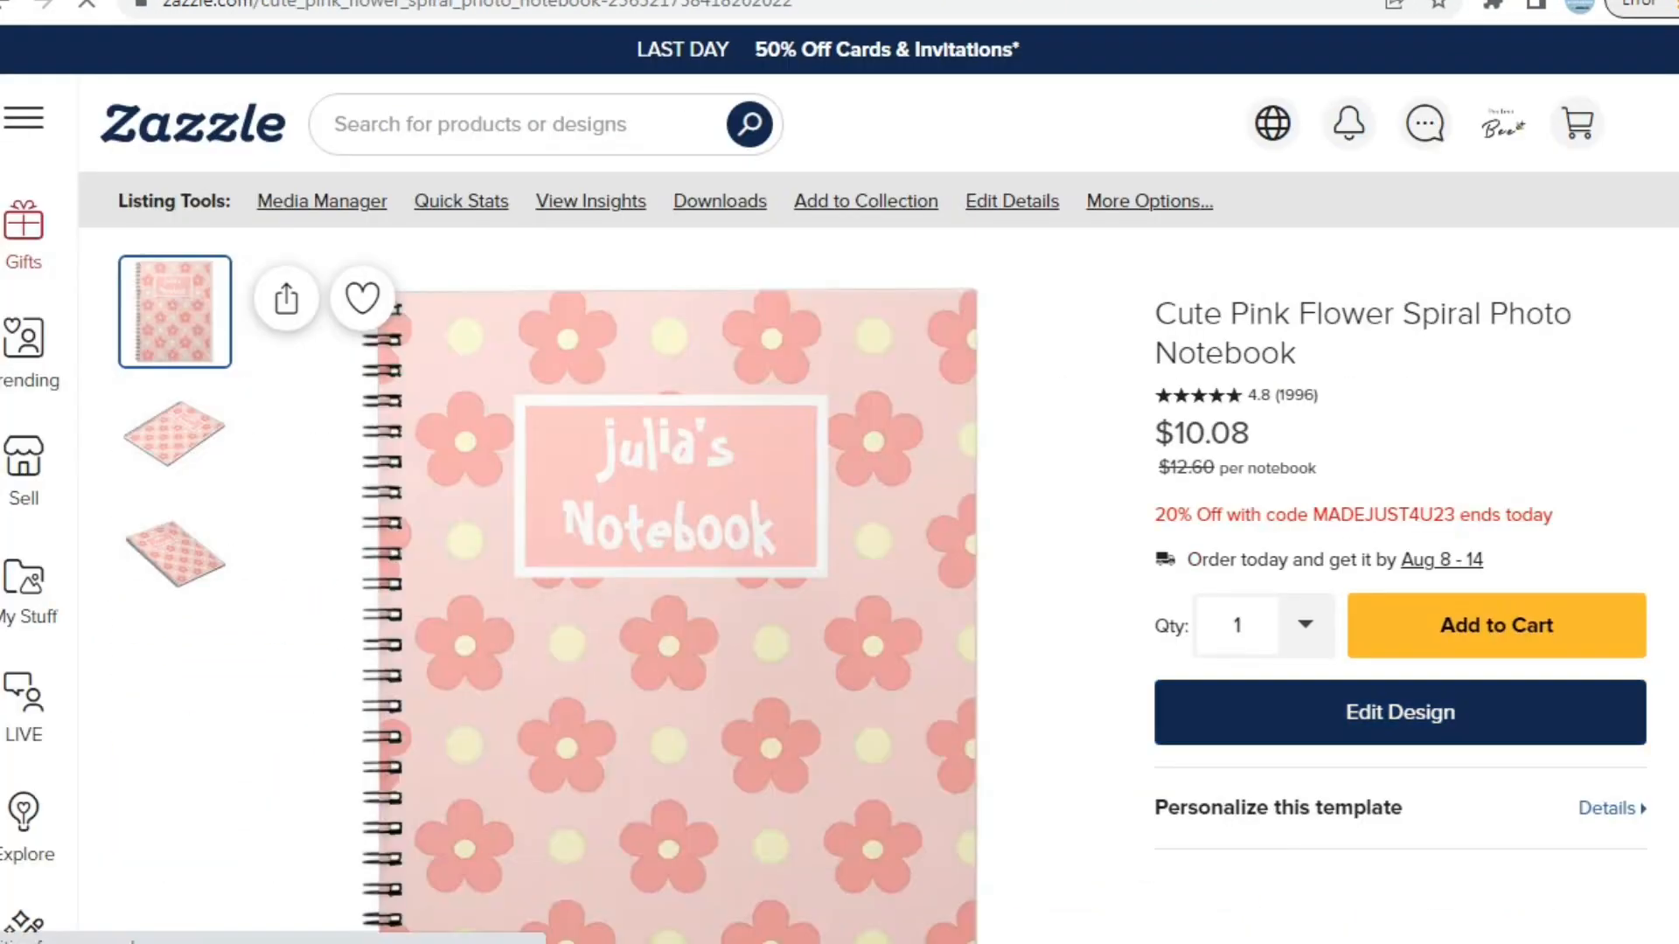
{"action": "scroll", "coordinate": [1399, 713], "scroll_direction": "down", "scroll_amount": 2}
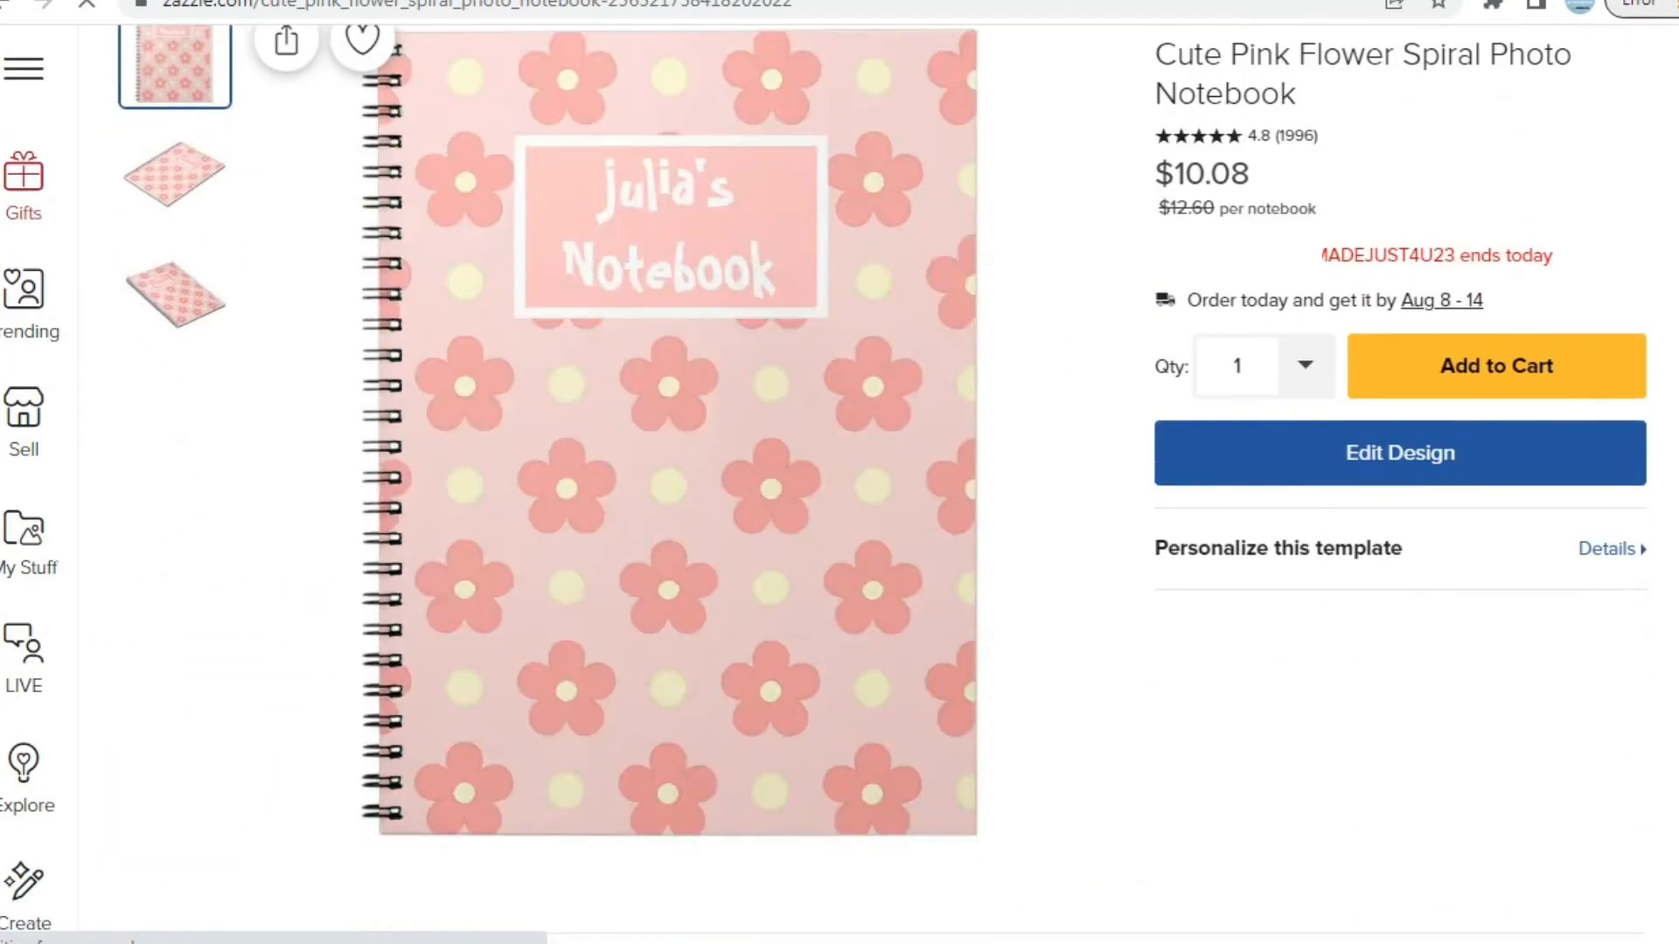
{"action": "scroll", "coordinate": [482, 584], "scroll_direction": "up", "scroll_amount": 3}
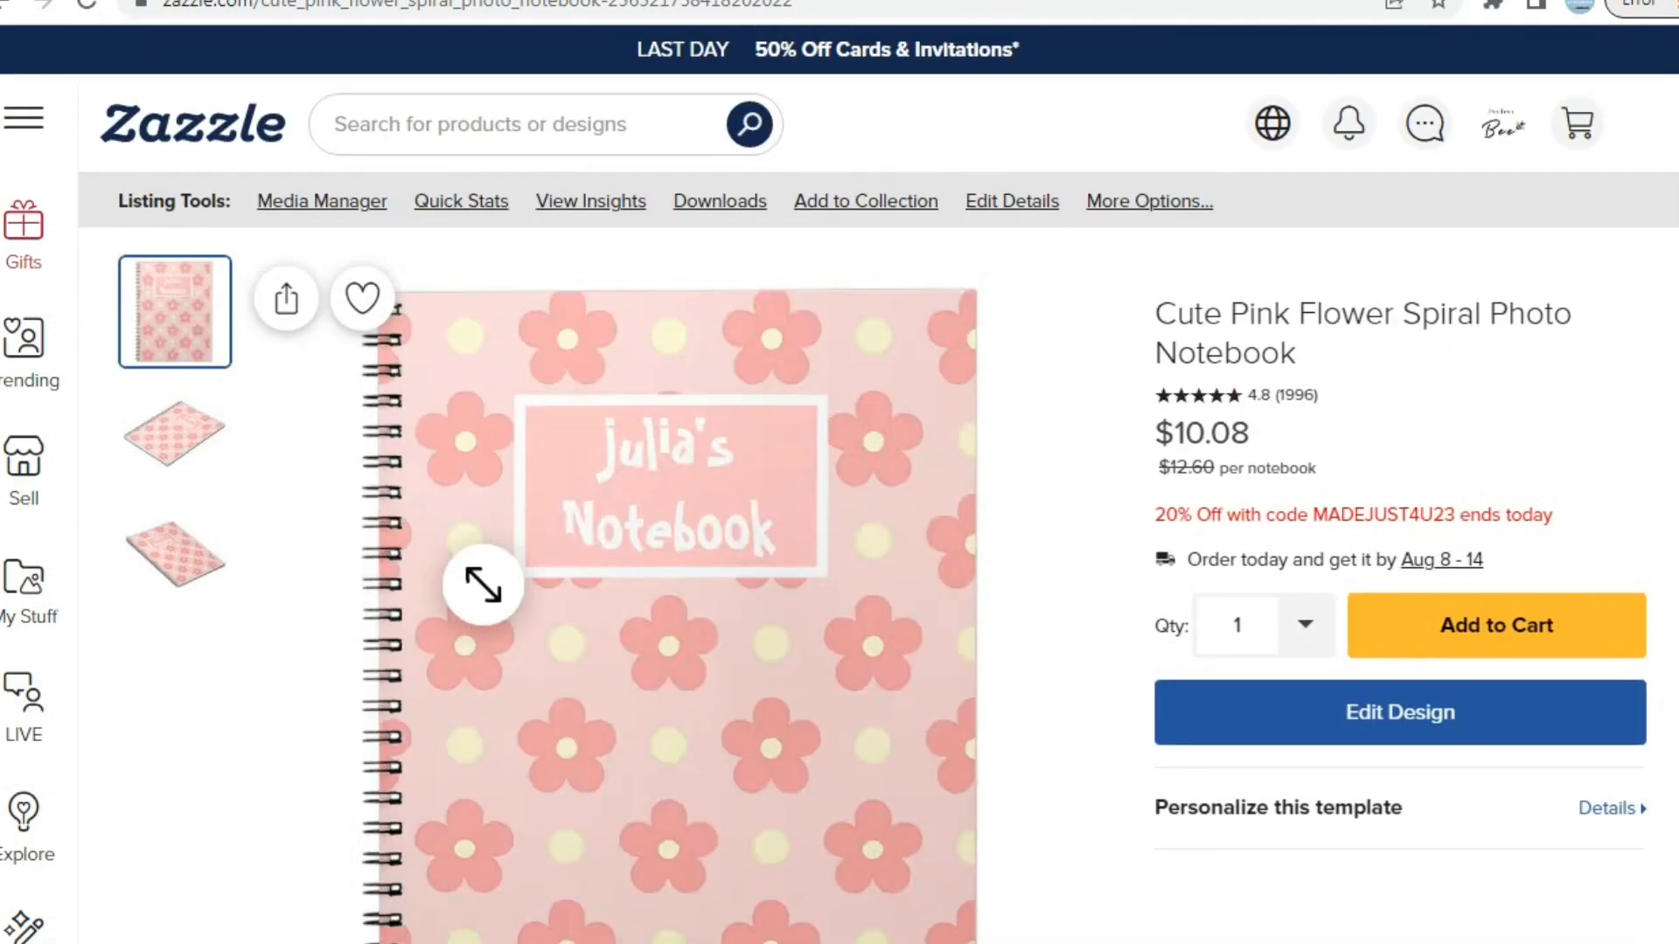